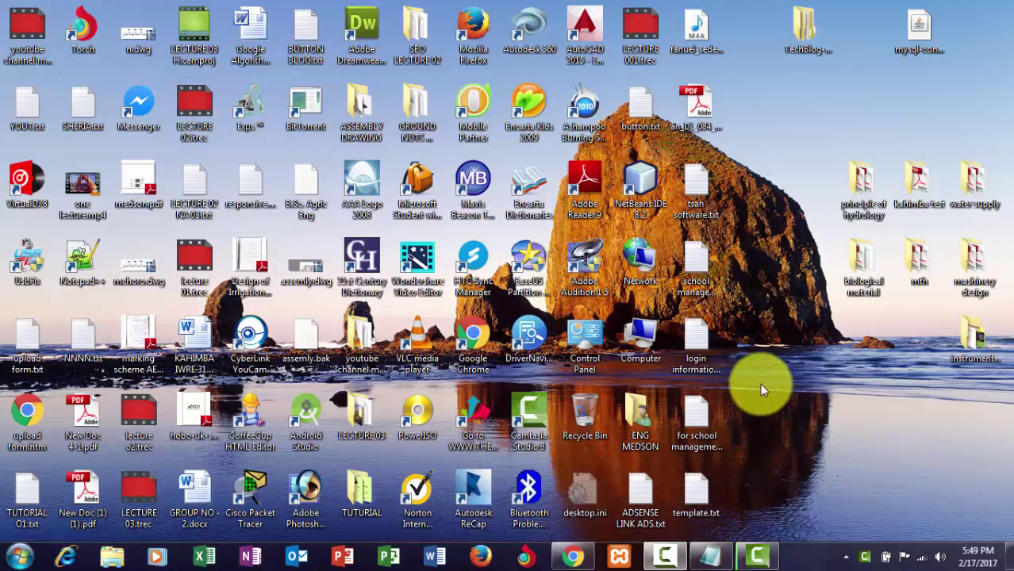
- Open template.txt from the desktop in Notepad and look over its first-line note
double_click(681, 485)
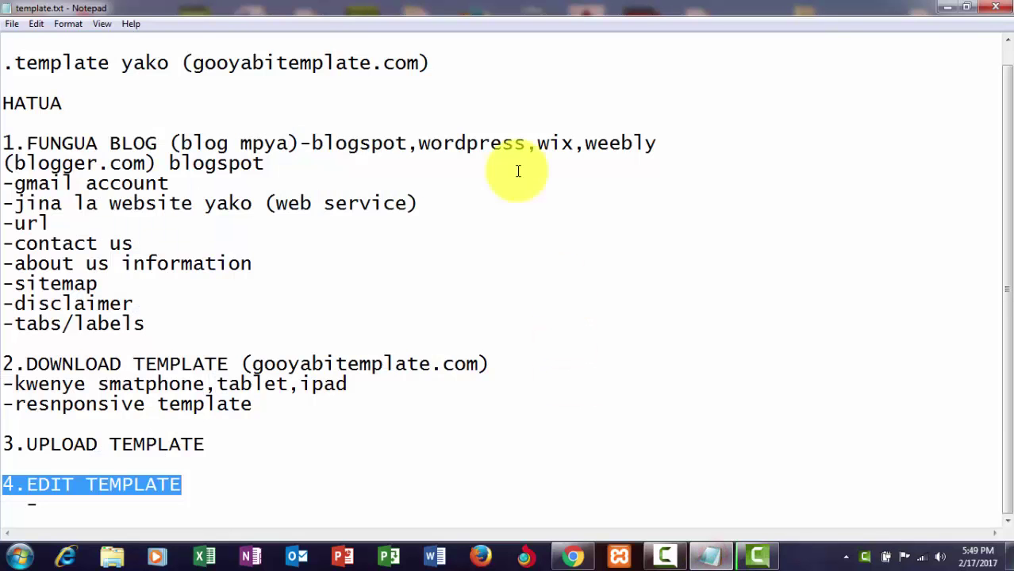
left_click(441, 72)
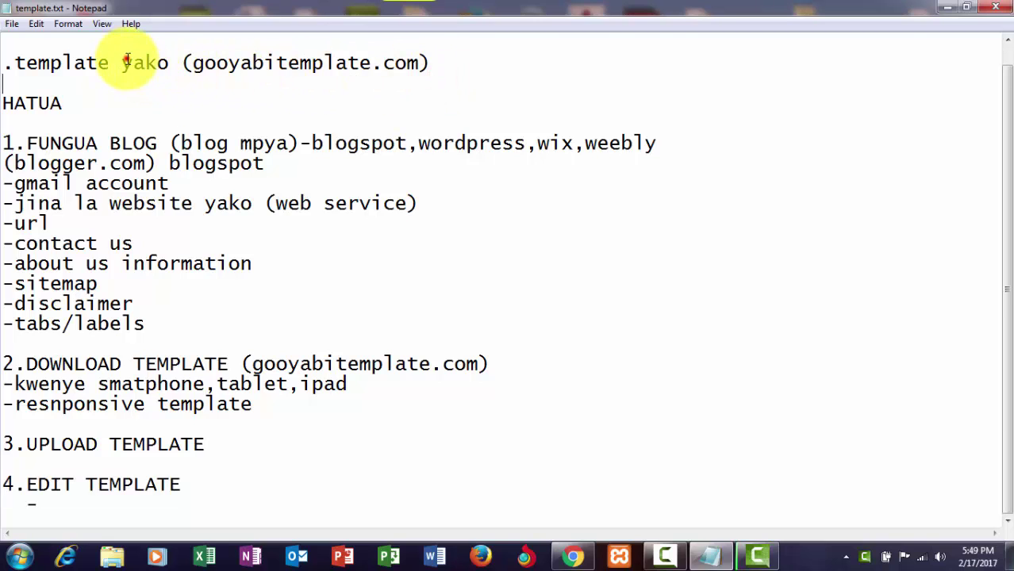
mouse_move(157, 63)
left_mouse_down()
mouse_move(483, 65)
mouse_move(11, 62)
mouse_move(432, 65)
left_mouse_up()
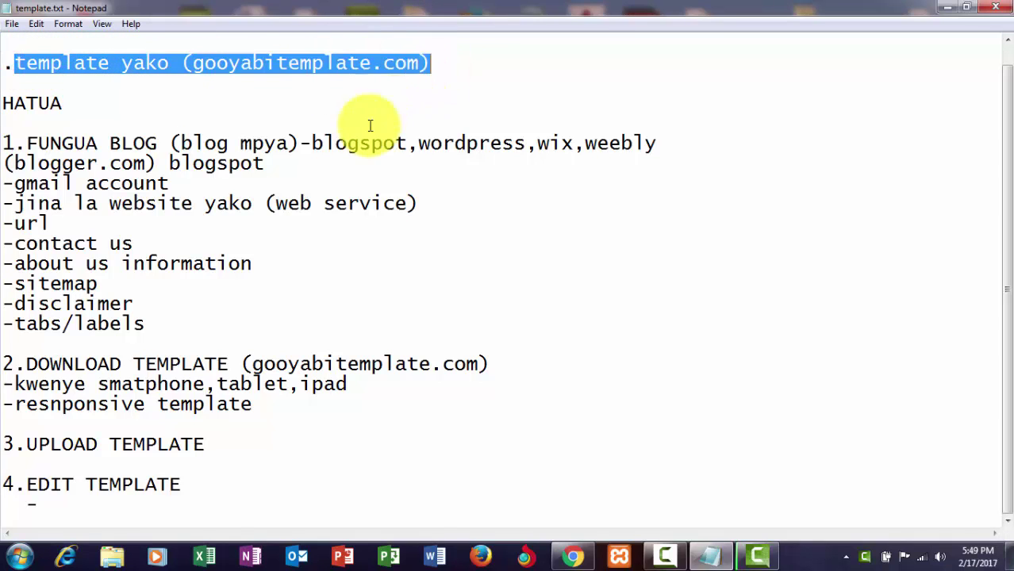
- Add -html, -google drive and -graphics as separate lines under 4.EDIT TEMPLATE
left_click(197, 481)
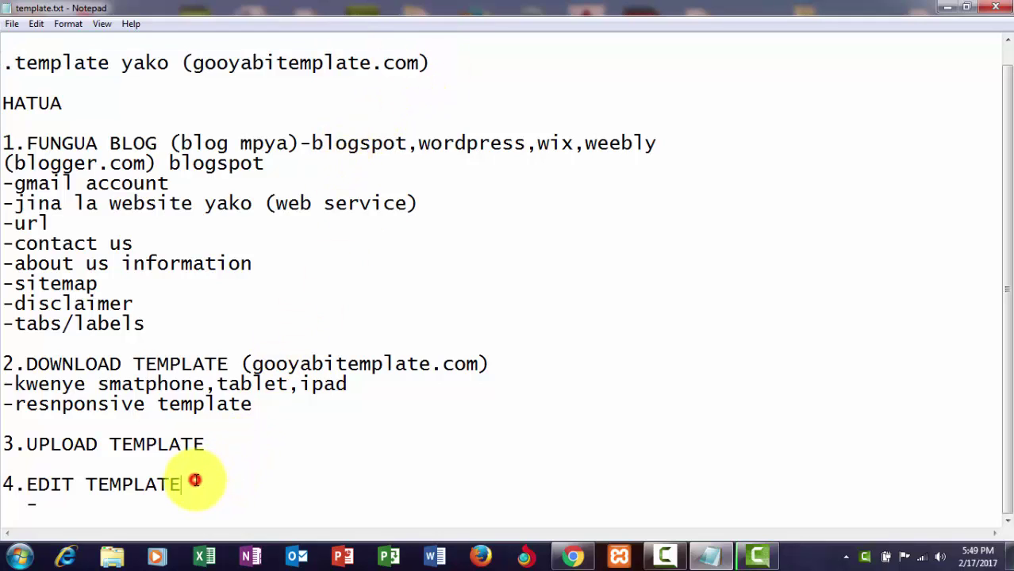
key("Return")
type("htm")
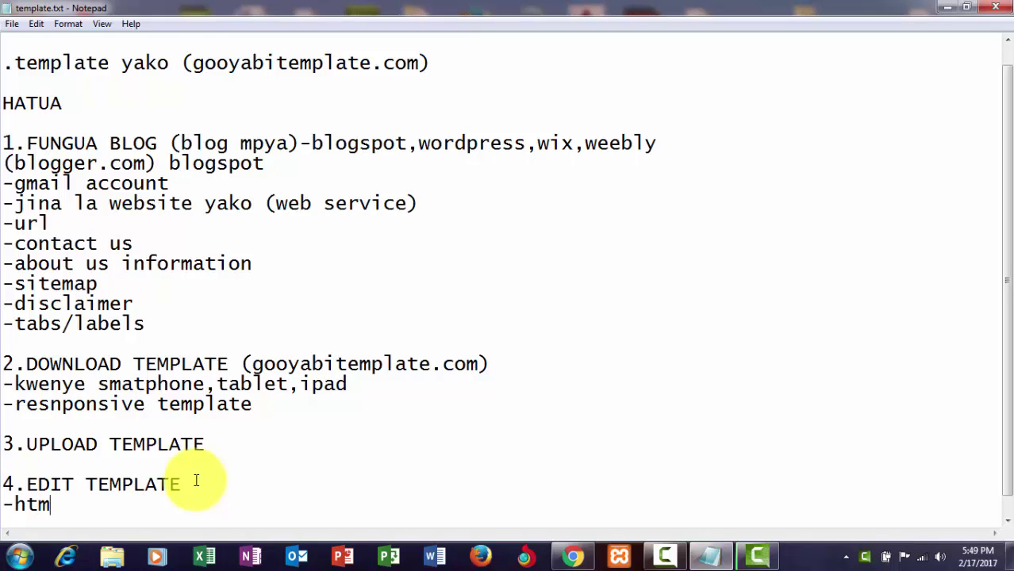
type("l")
key("Return")
type("-g")
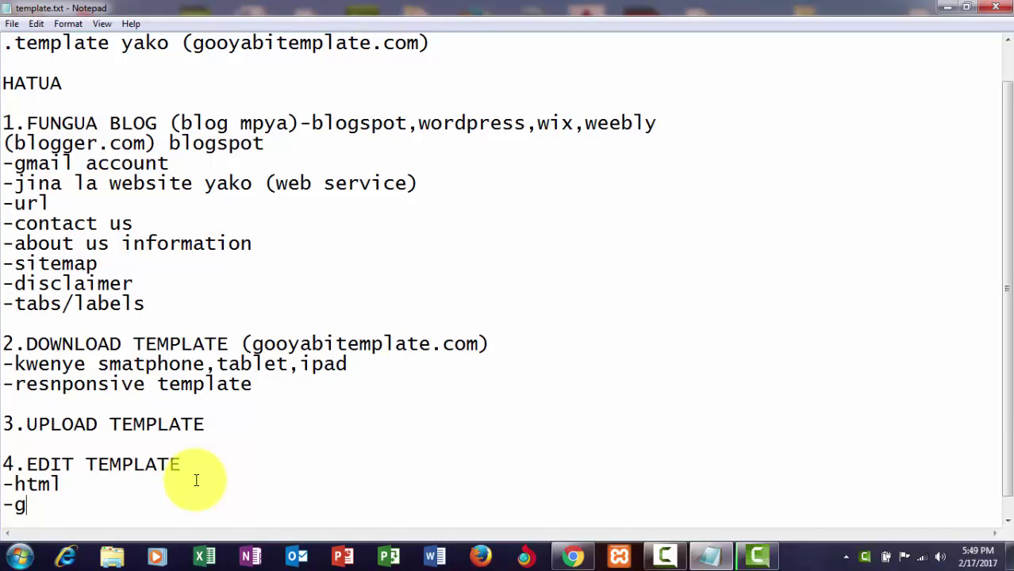
type("oogl")
type("e dr")
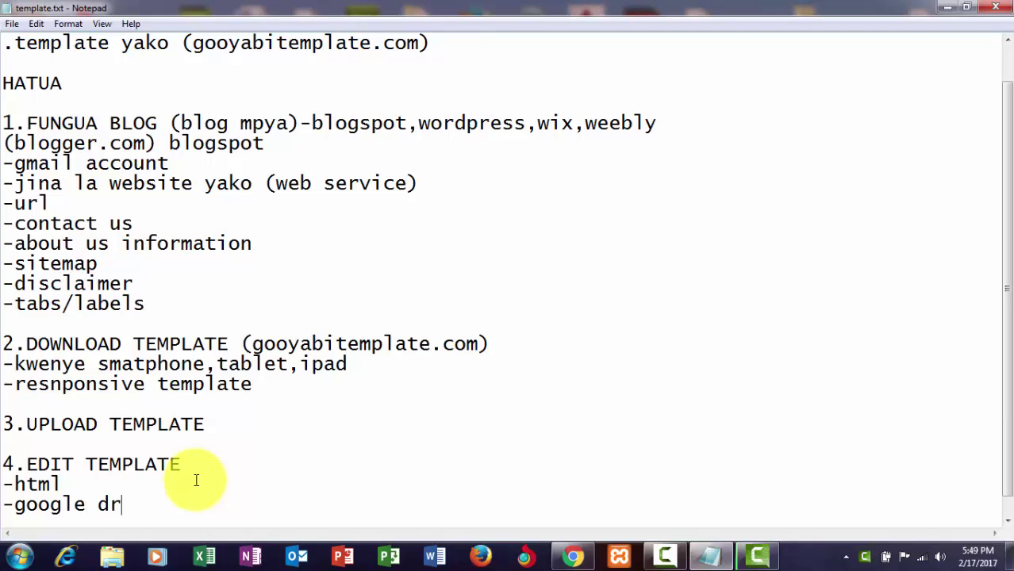
type("ive")
key("Return")
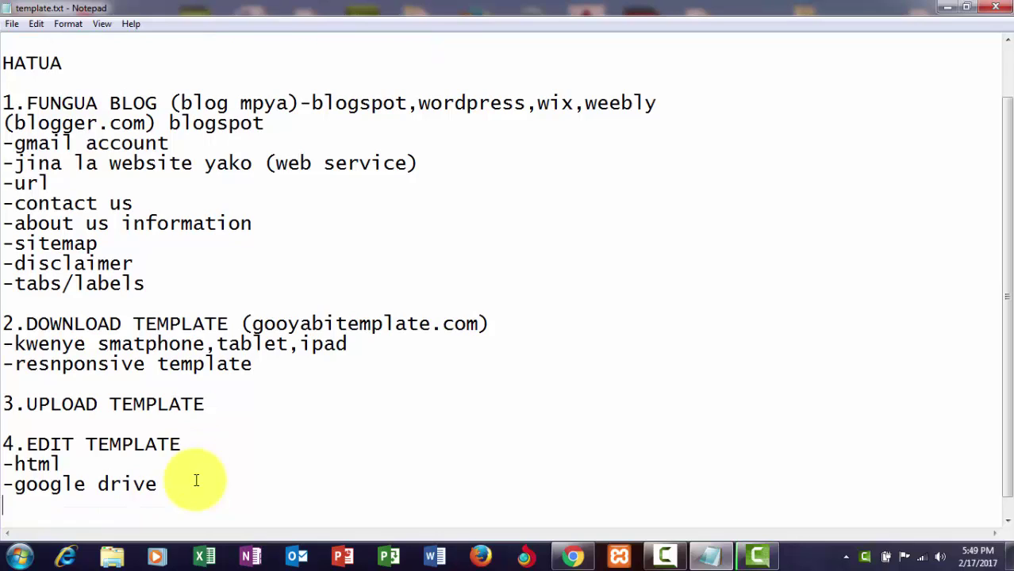
type("-gr")
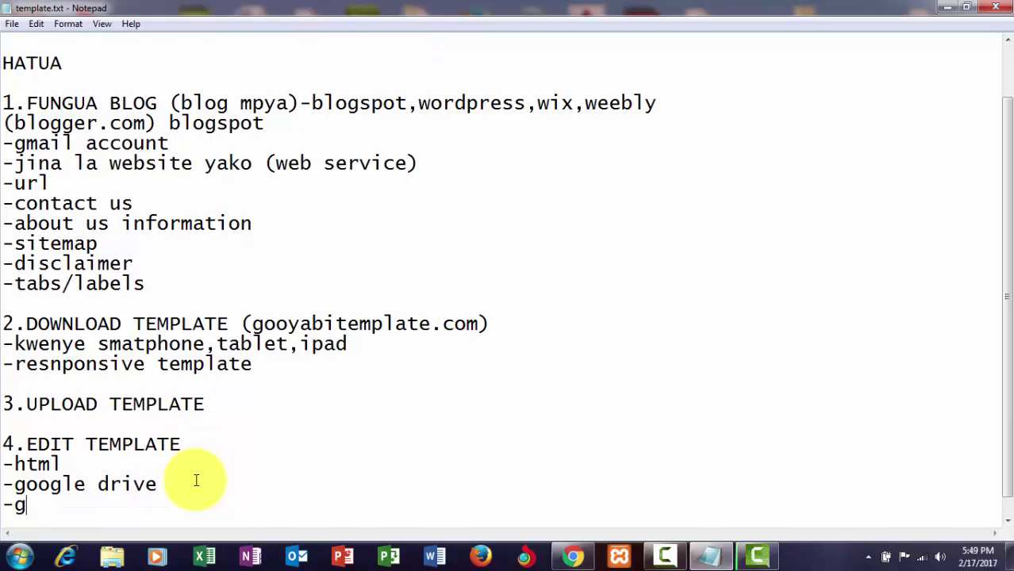
type("app")
key("BackSpace")
type("hics")
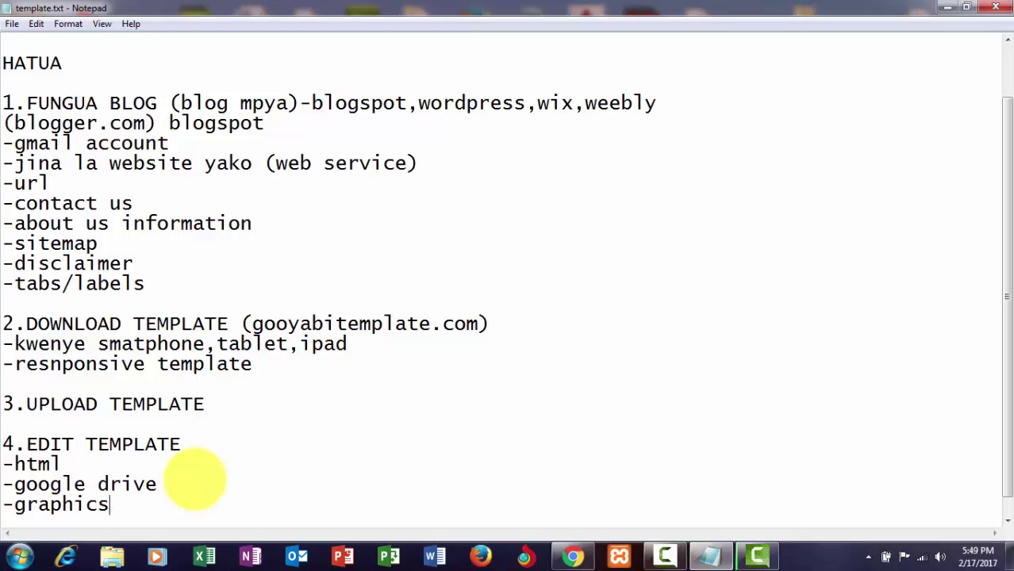
key("Return")
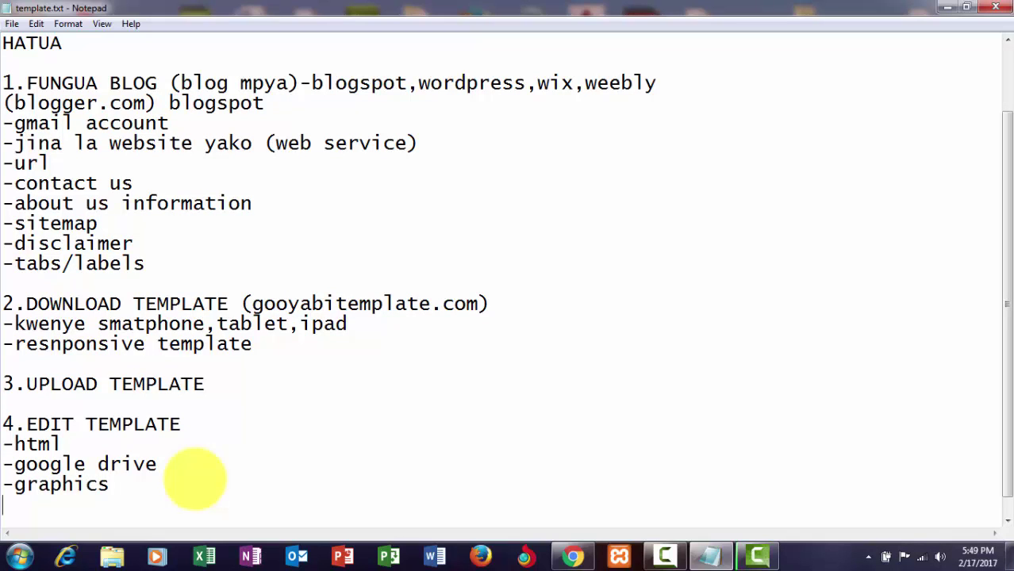
- Add a '-' line and type 'standalone pages' after the 4.EDIT TEMPLATE heading
left_click(186, 425)
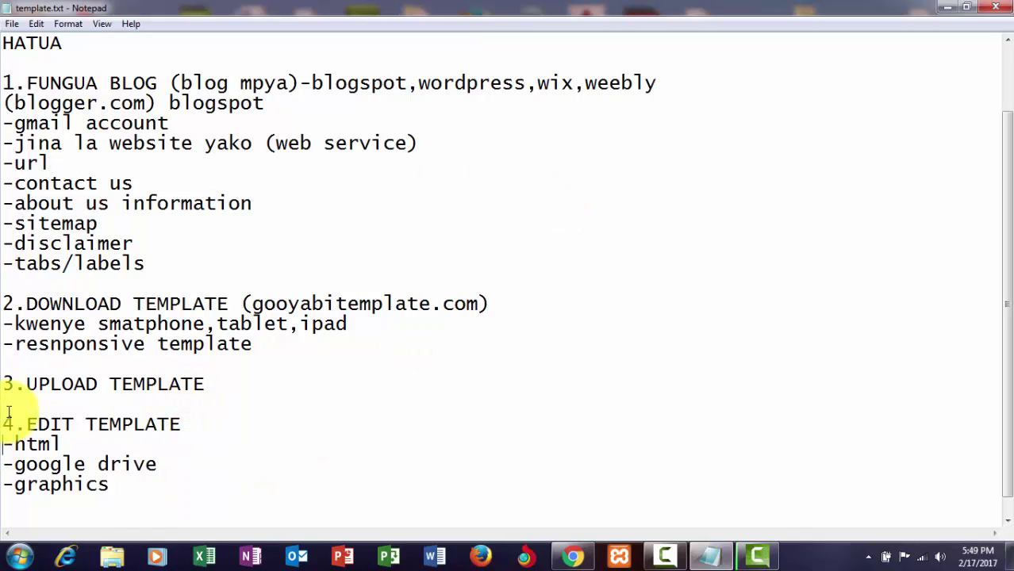
key("Return")
type("-")
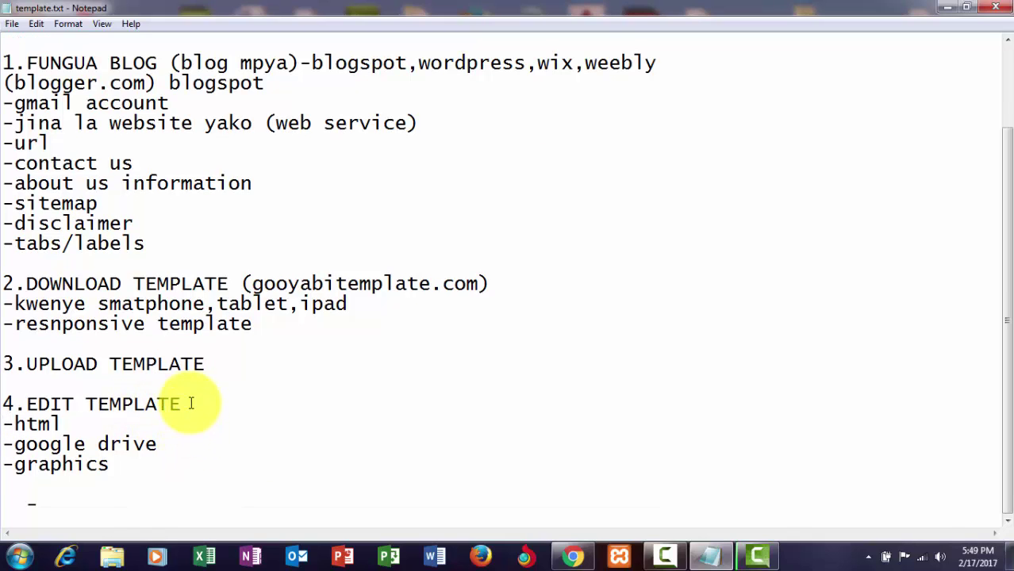
left_click(190, 403)
type("stan")
type("dalone ")
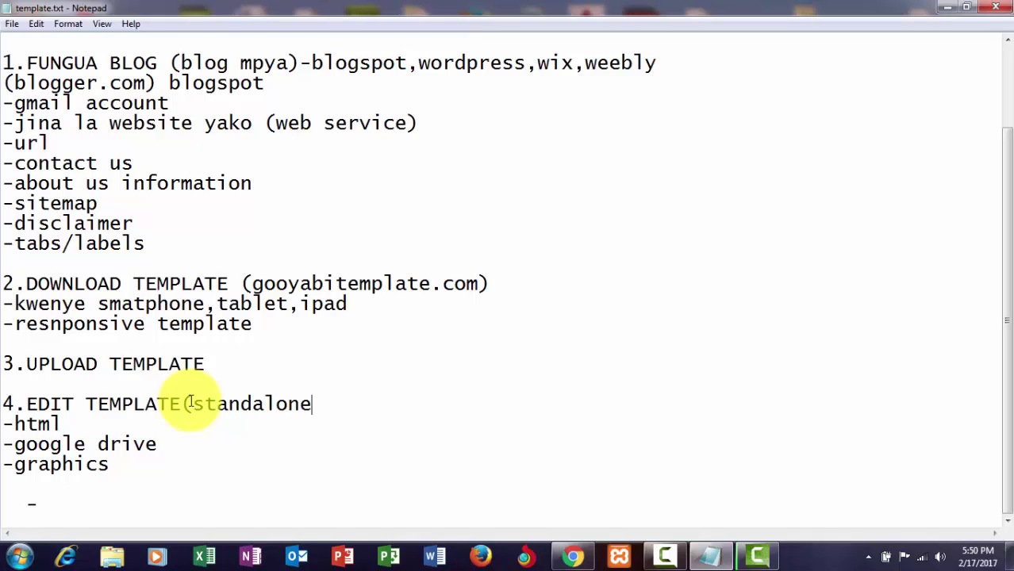
type("pa")
type("ges,")
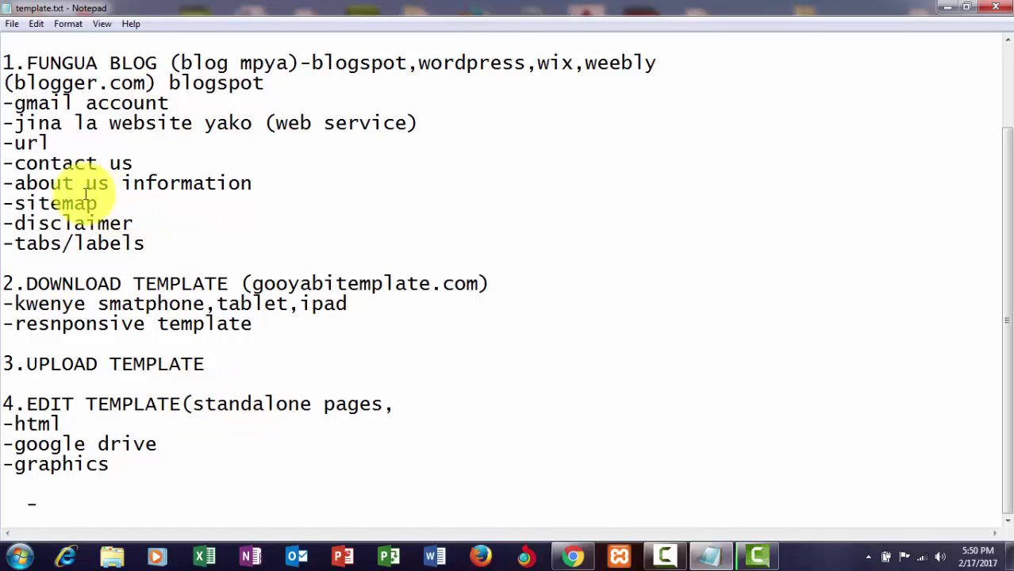
- Highlight the contact us, about us, sitemap, disclaimer and tabs/labels items in turn
left_click_drag(10, 163, 100, 163)
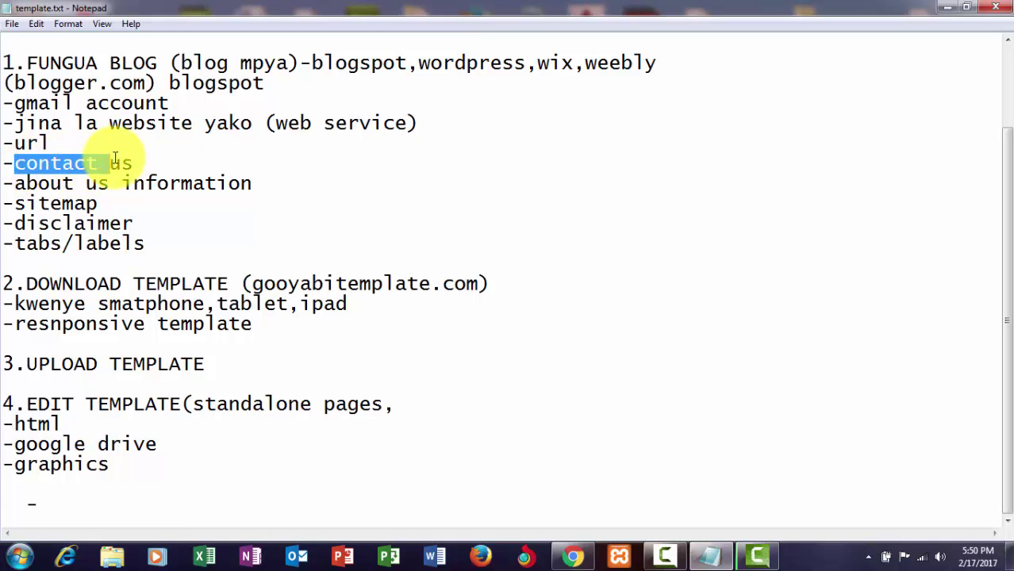
left_click_drag(16, 182, 267, 173)
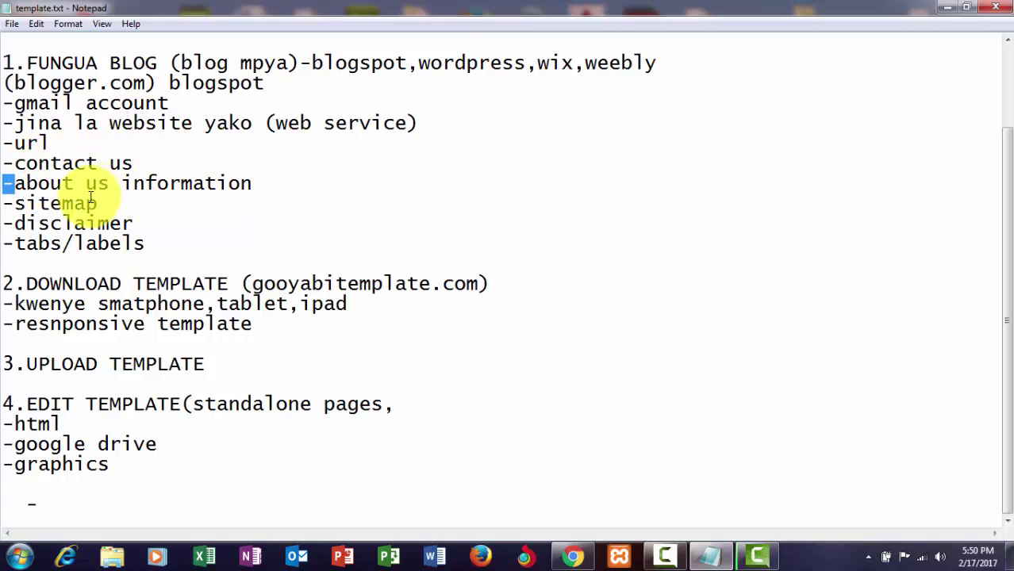
left_click_drag(99, 203, 3, 203)
left_click_drag(134, 224, 3, 225)
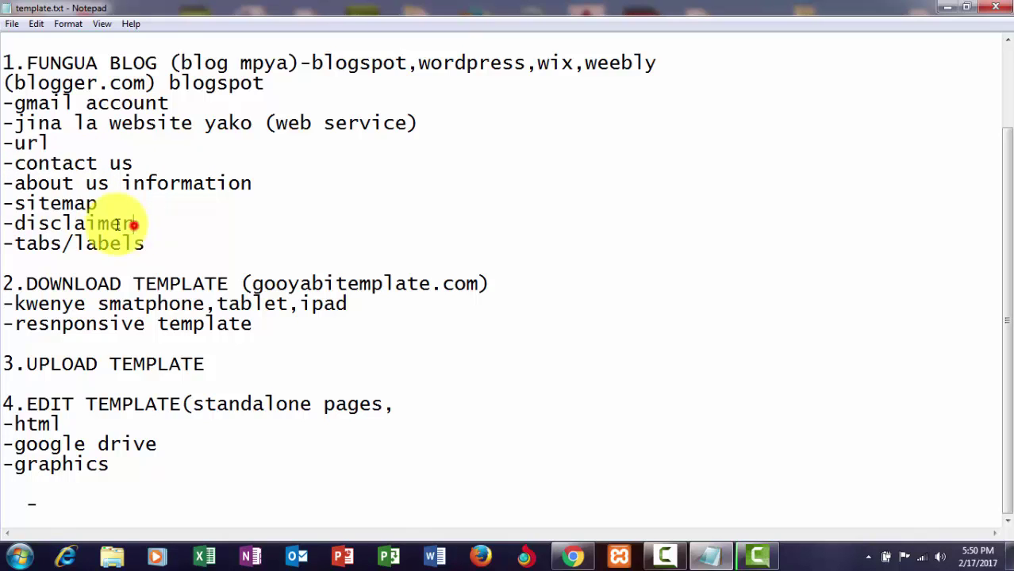
left_click_drag(145, 244, 3, 244)
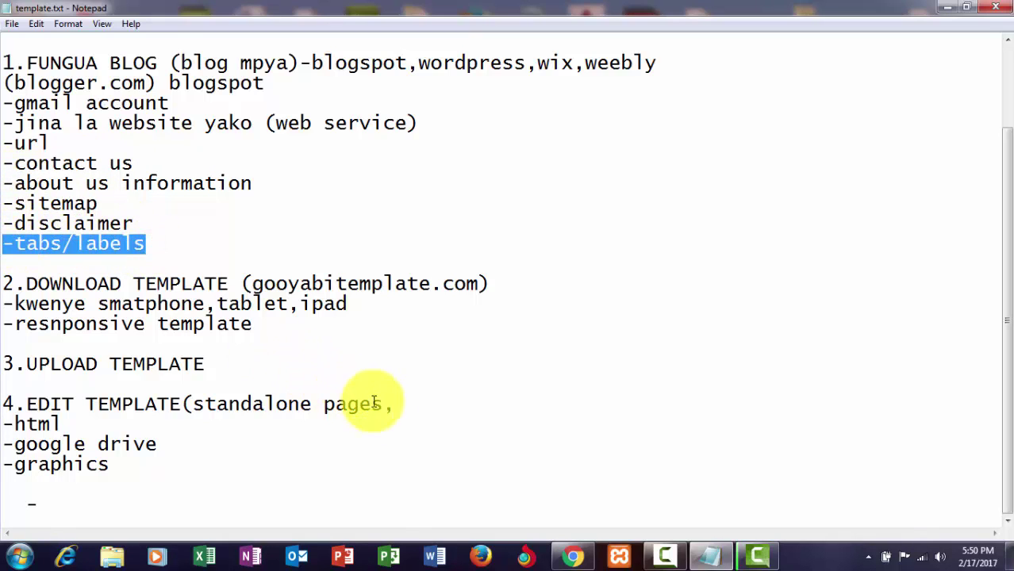
- Cut 'standalone pages,' from the heading and paste it on its own line below -graphics
left_click_drag(393, 406, 196, 401)
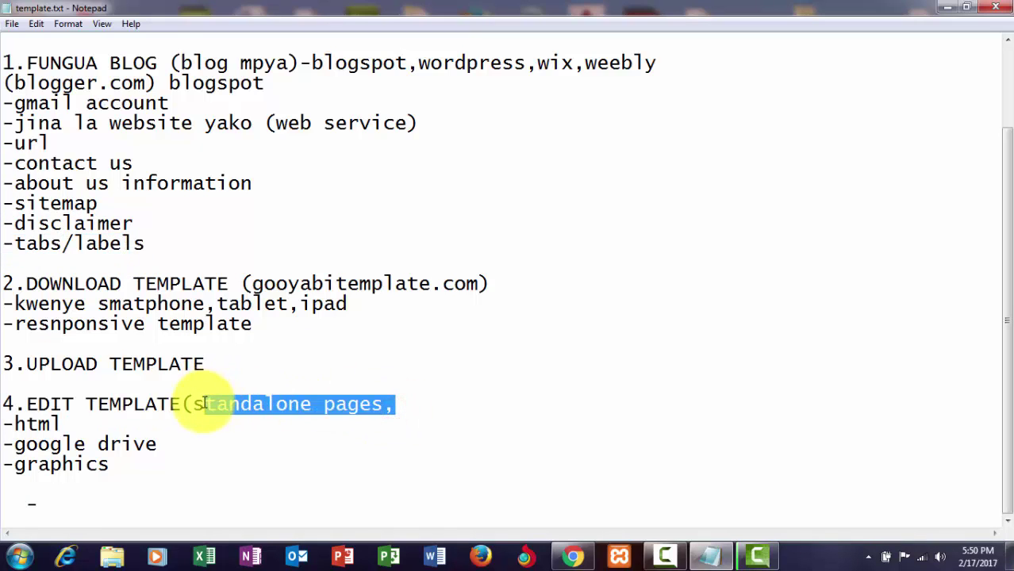
right_click(213, 403)
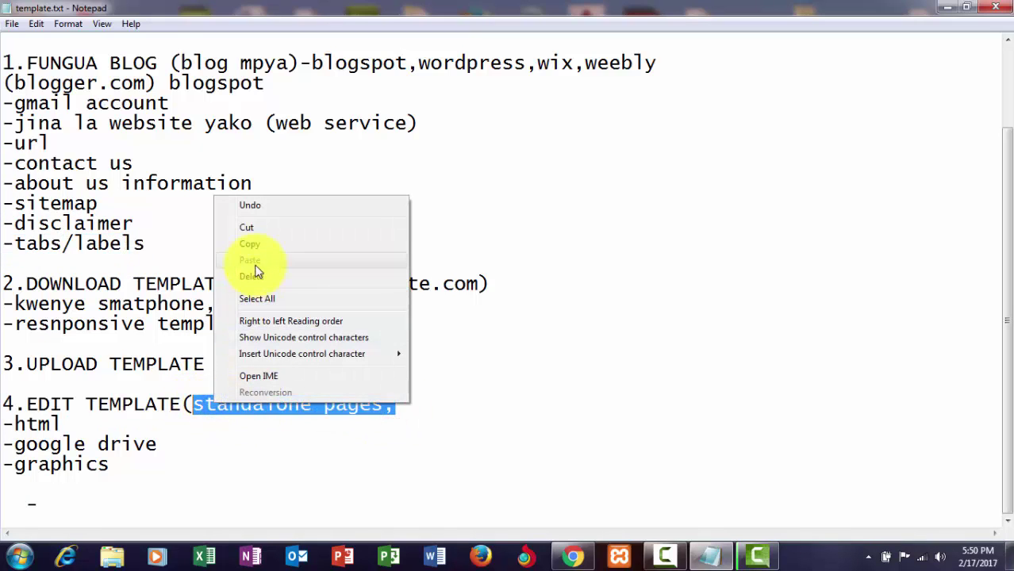
left_click(253, 228)
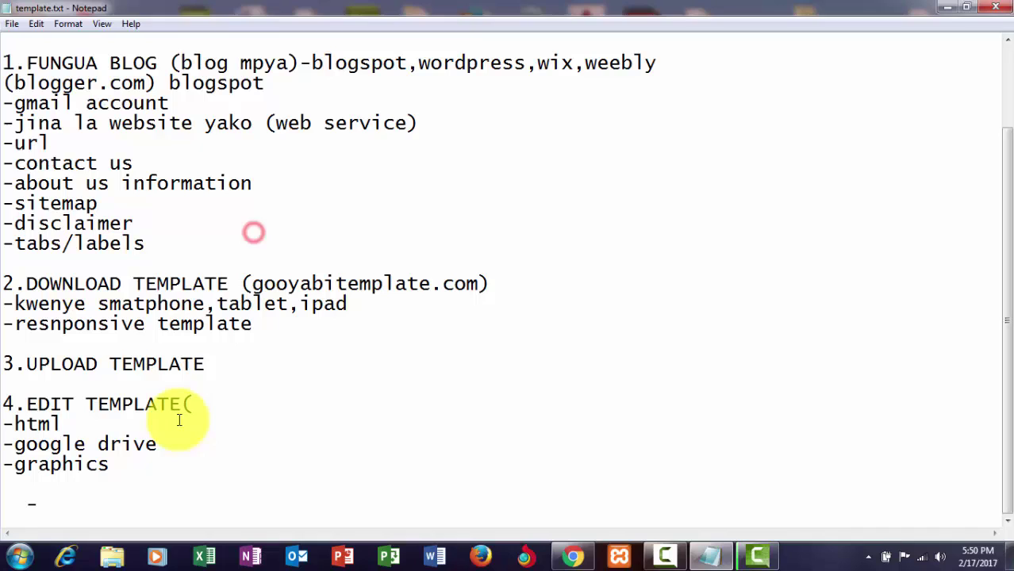
left_click(148, 469)
key("Return")
key("Return")
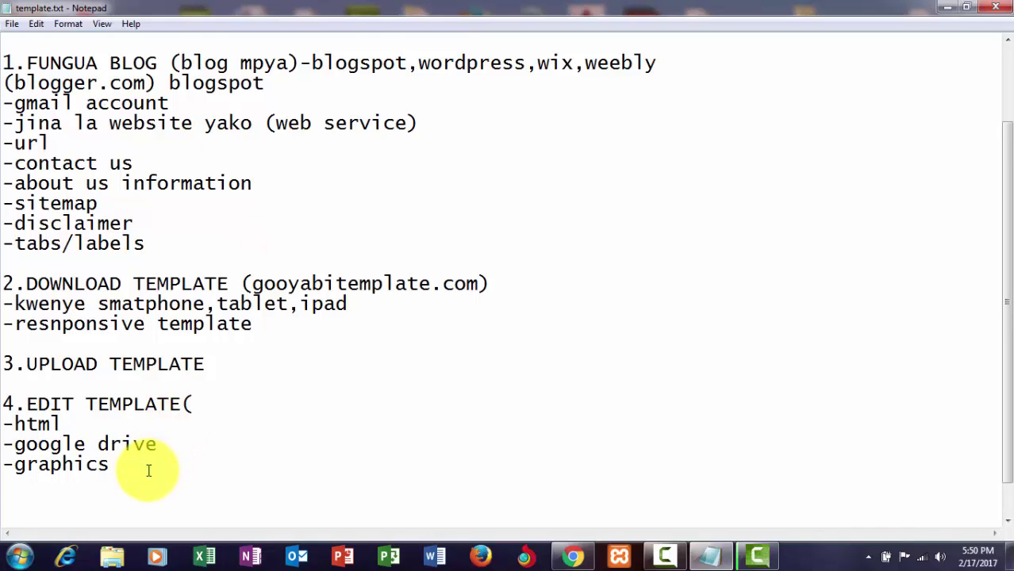
key("ctrl+v")
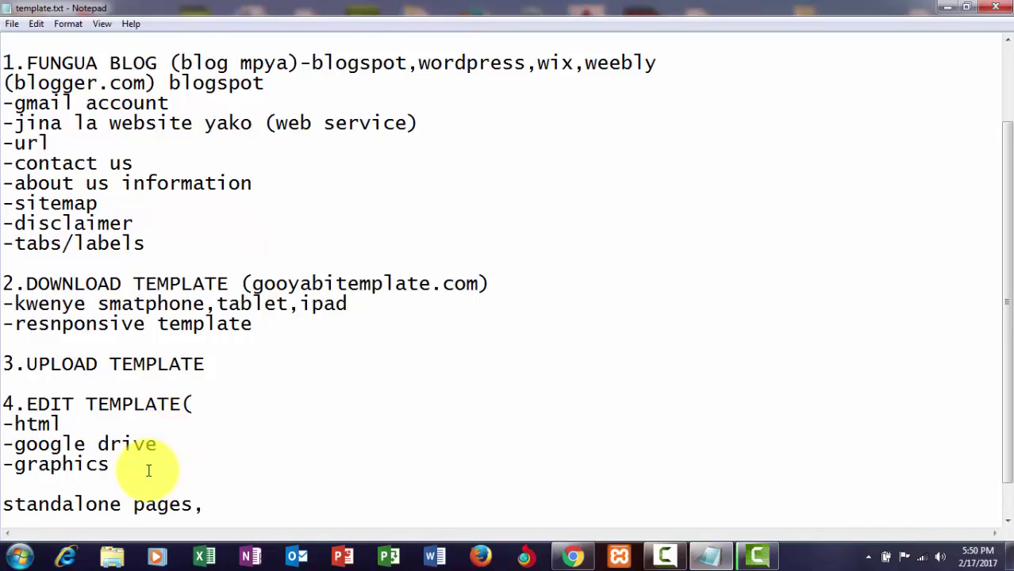
key("Return")
key("Return")
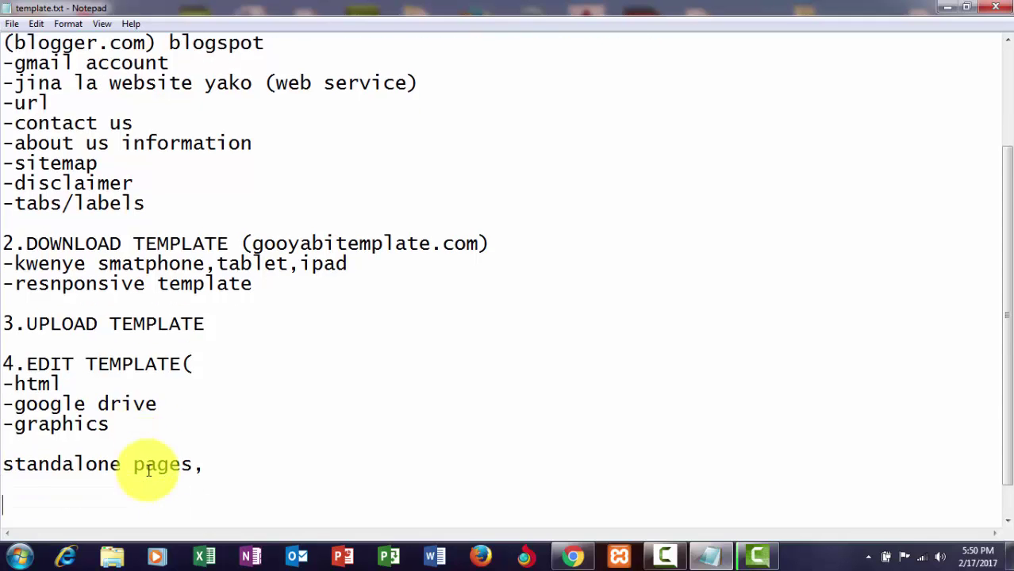
key("Return")
key("Return")
key("Return")
key("Return")
key("Return")
key("Return")
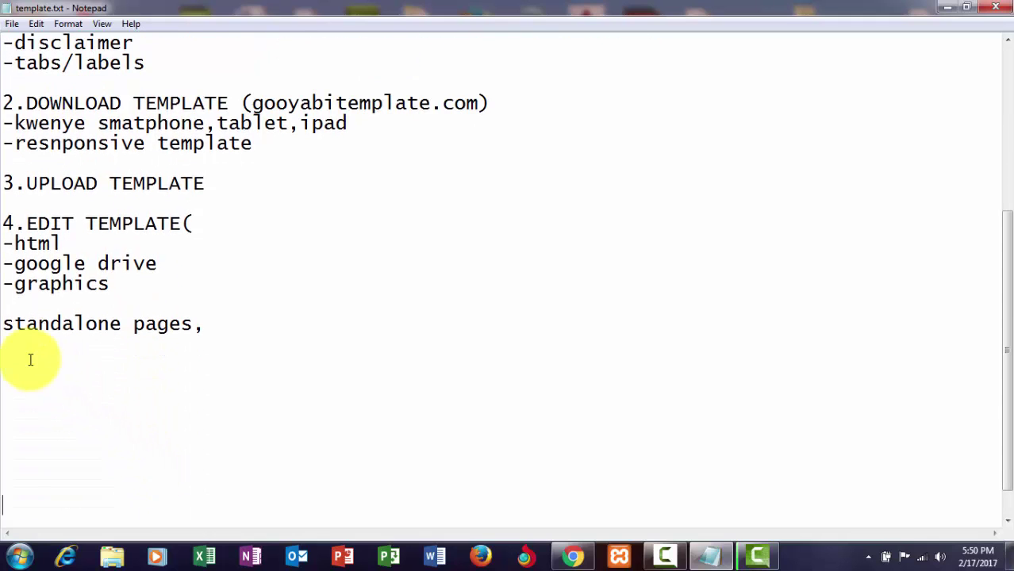
- Remove the comma after 'standalone pages' and list contact us, about us, disclaimer, sitemap beneath it
left_click(25, 355)
left_click(200, 327)
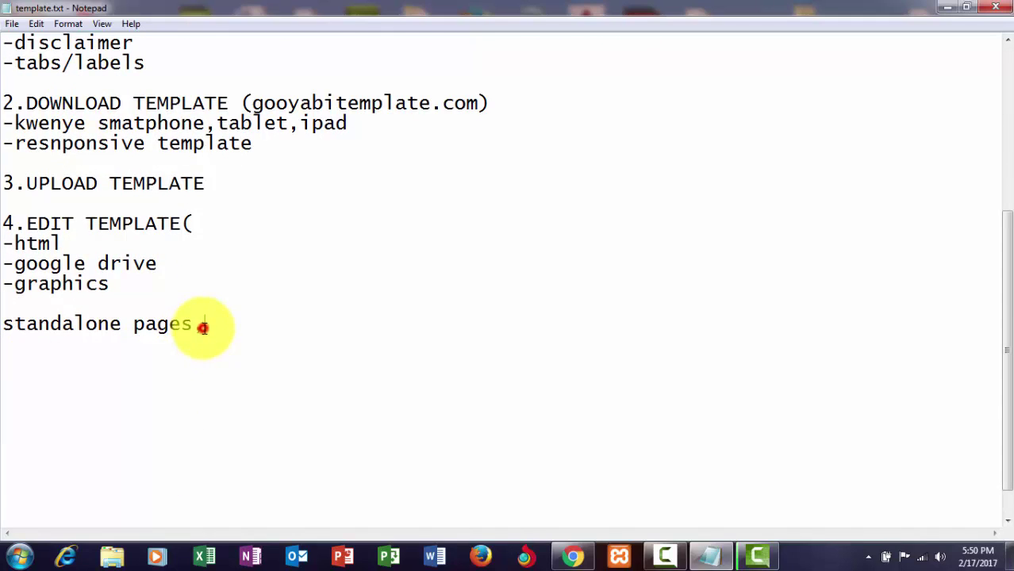
key("BackSpace")
left_click(19, 349)
type("-con")
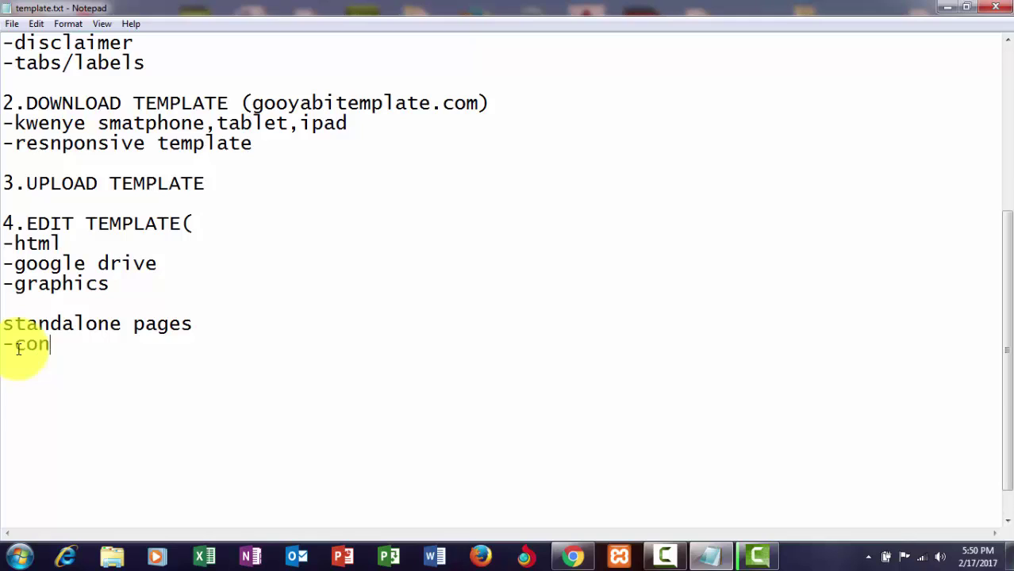
type("ta")
type("ctb us")
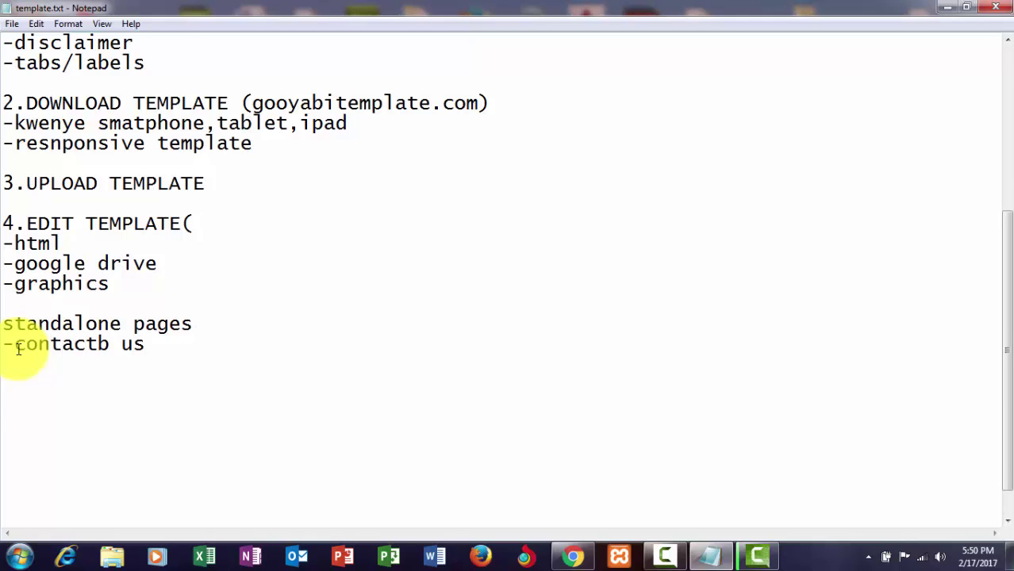
key("Return")
type("ut us")
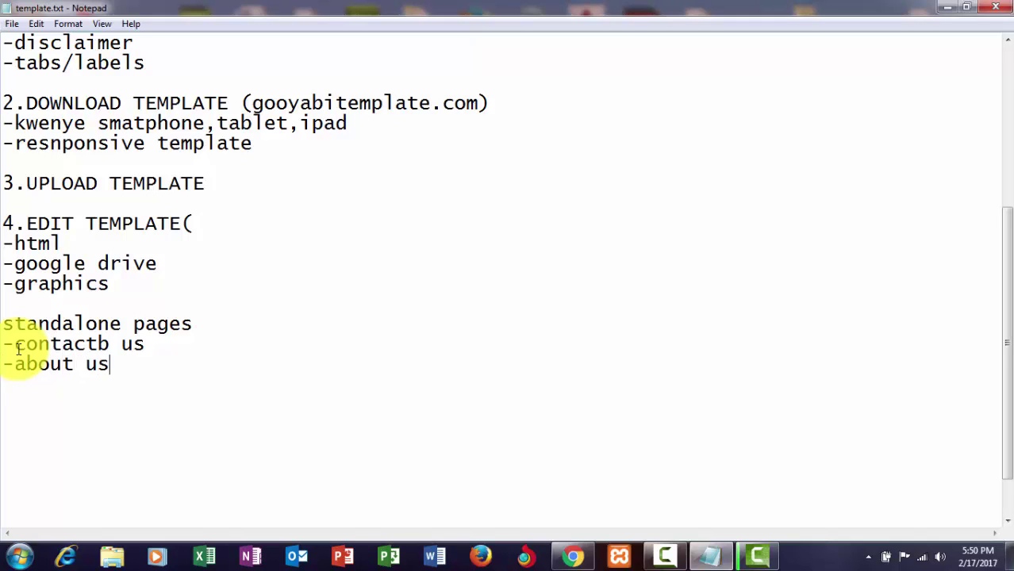
key("Return")
type("scl")
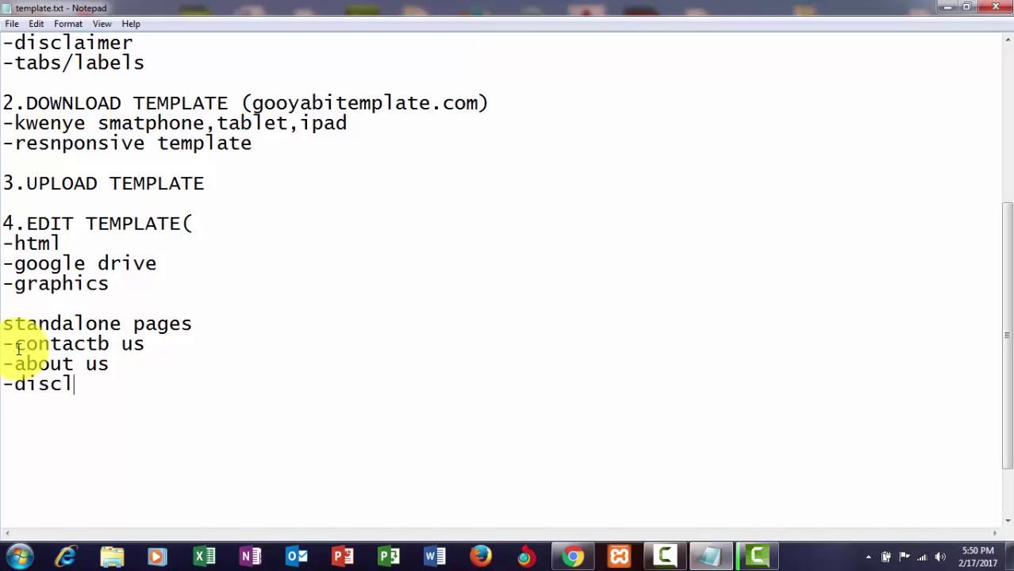
type("aimer")
key("Return")
type("-")
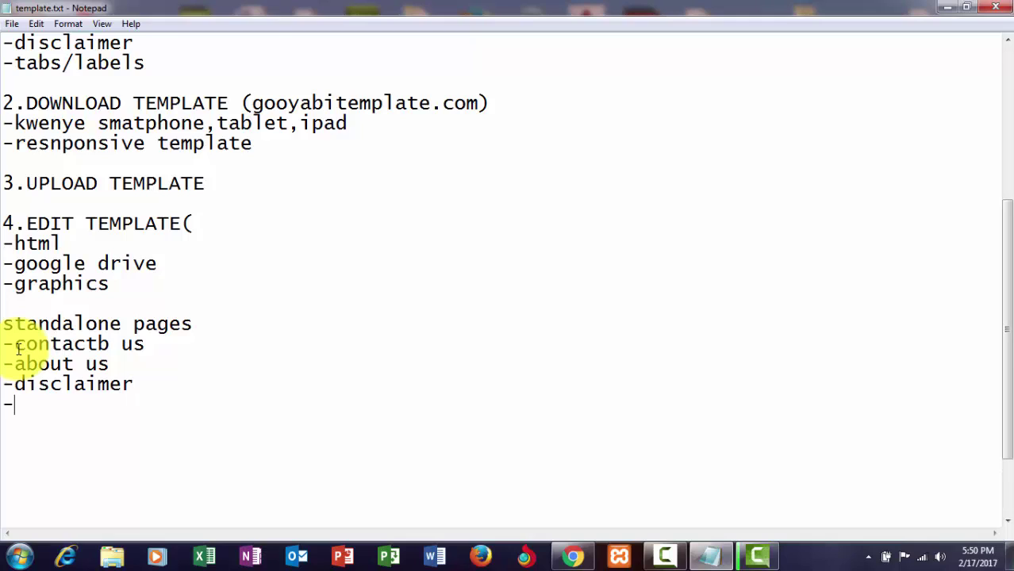
type("site")
type("map")
key("Return")
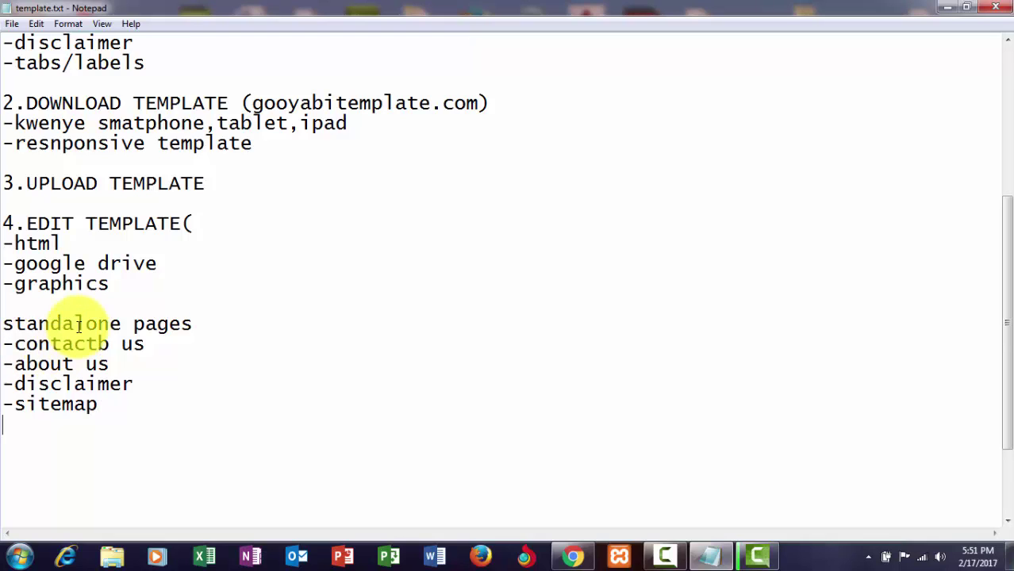
- Correct 'contactb us' to 'contact us' and review the finished page list
left_click(111, 350)
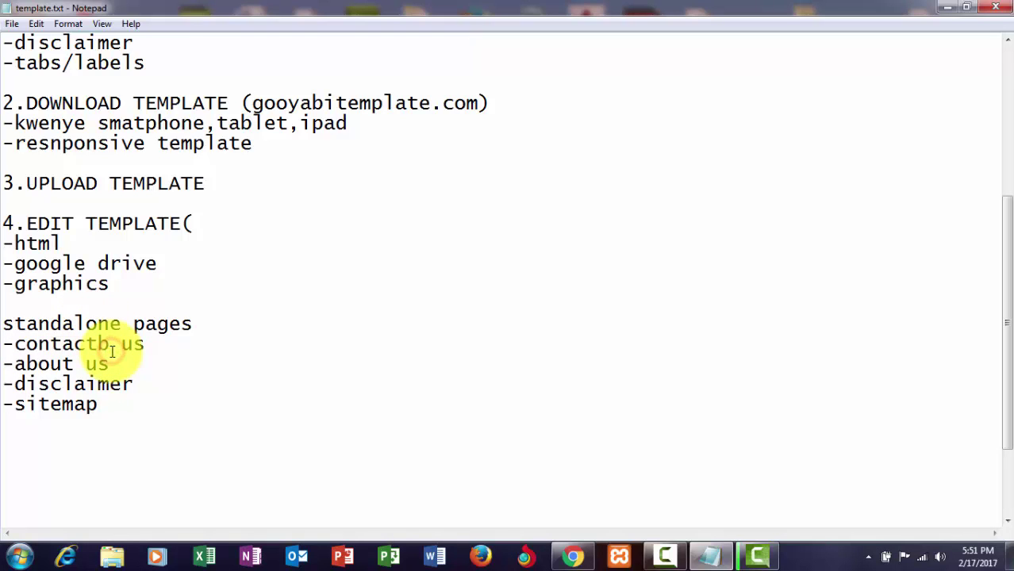
key("BackSpace")
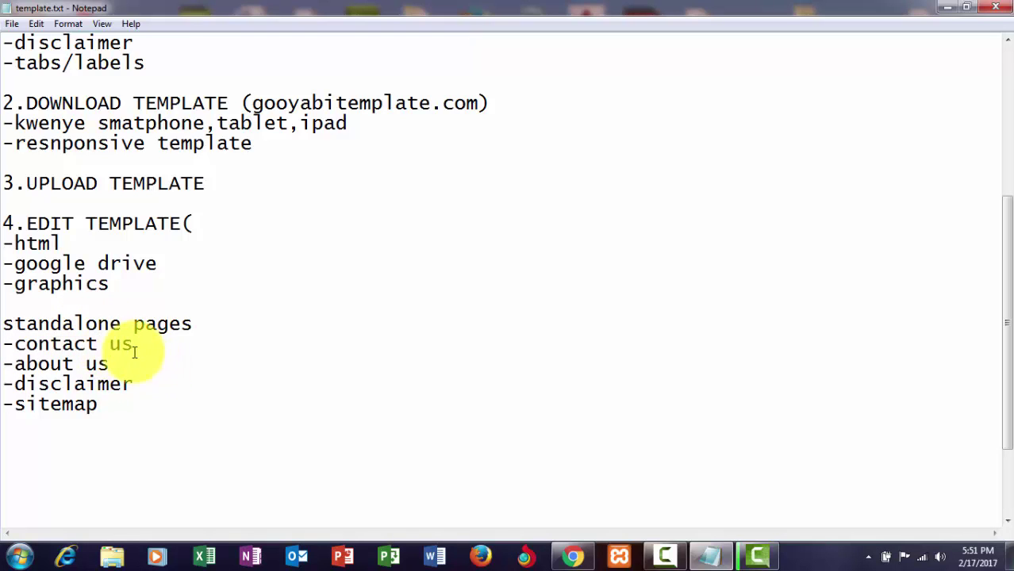
mouse_move(124, 398)
left_mouse_down()
mouse_move(17, 343)
mouse_move(3, 324)
left_mouse_up()
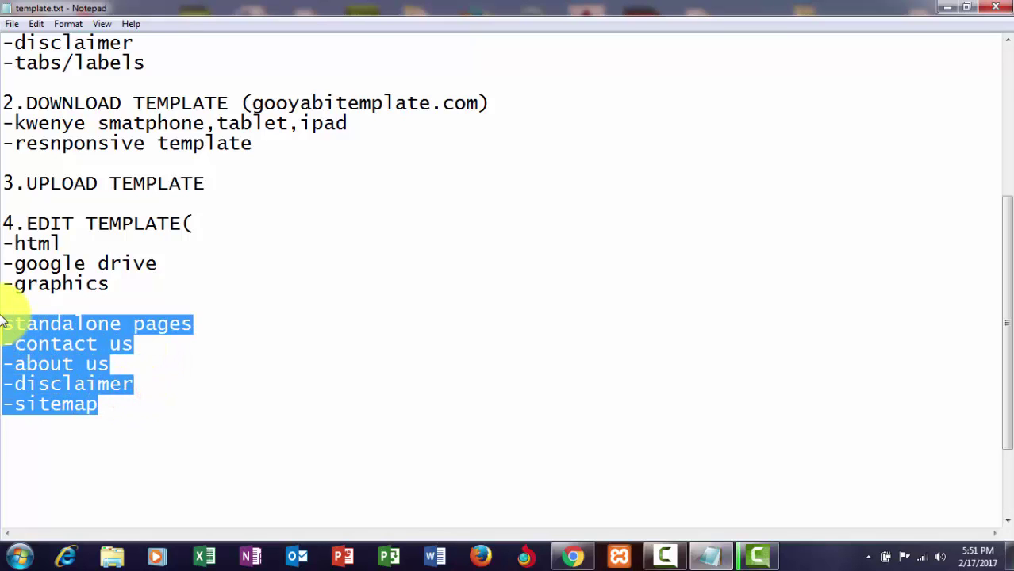
left_click(217, 343)
- Start a new page from the web service blog's Pages list in Blogger
left_click(569, 555)
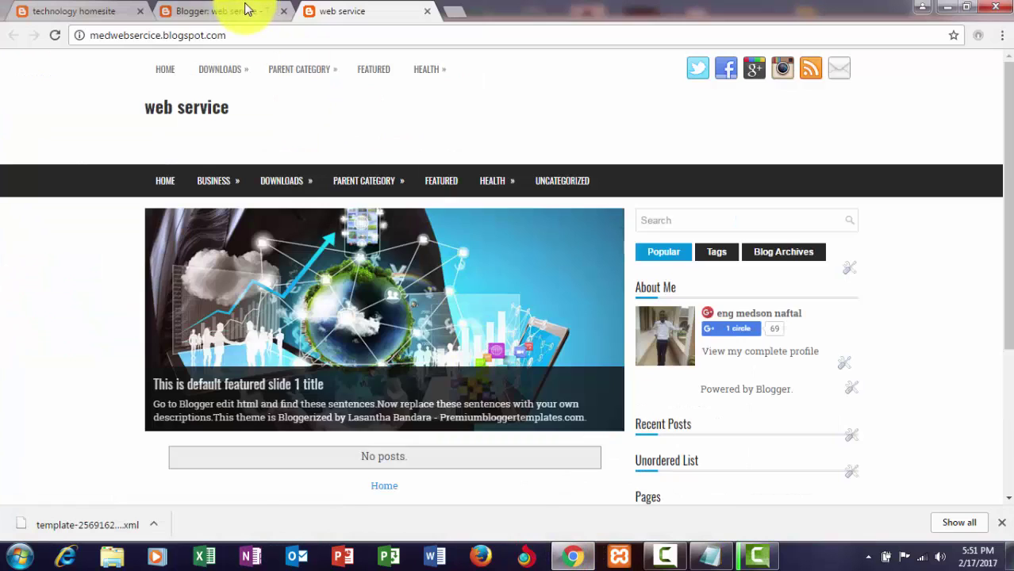
left_click(248, 8)
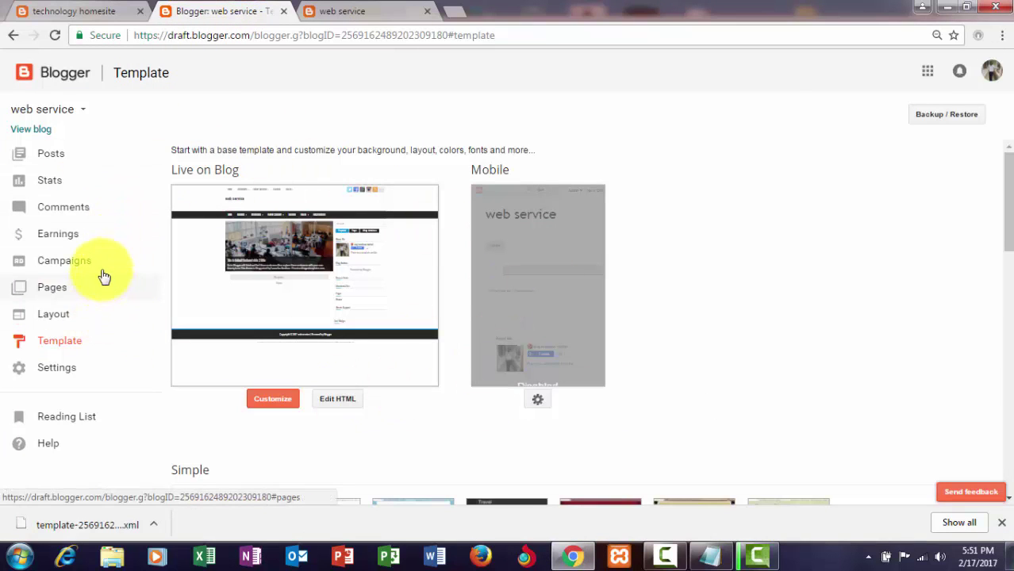
left_click(63, 292)
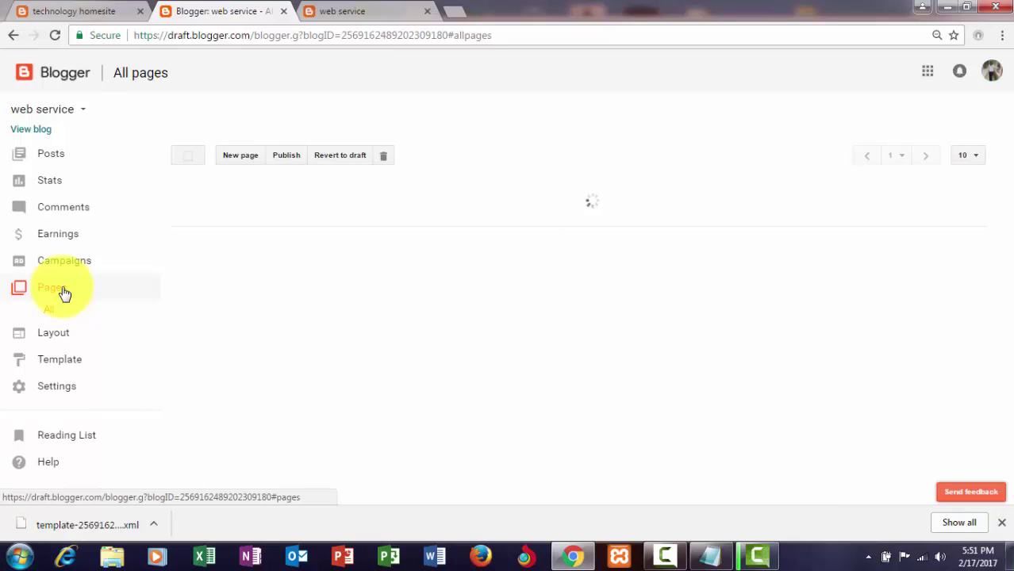
left_click(228, 158)
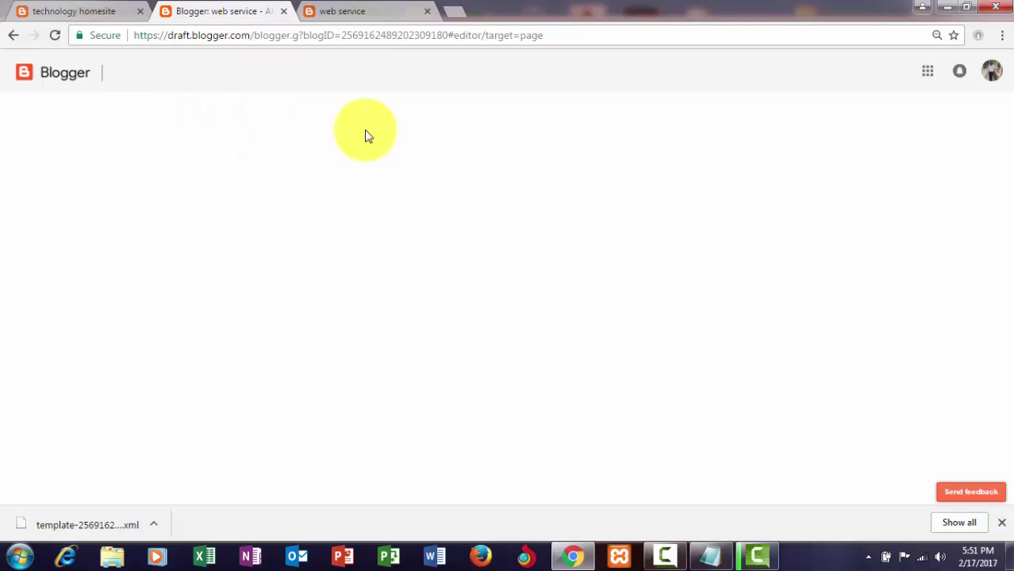
- Return to template.txt and highlight the standalone page names to create
left_click(714, 556)
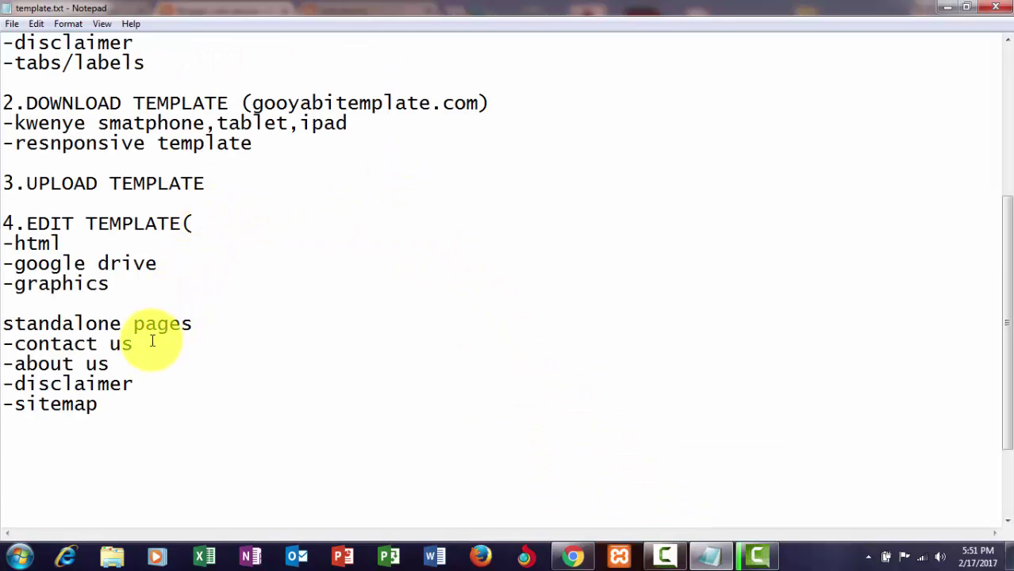
left_click_drag(149, 344, 50, 344)
left_click_drag(107, 364, 50, 364)
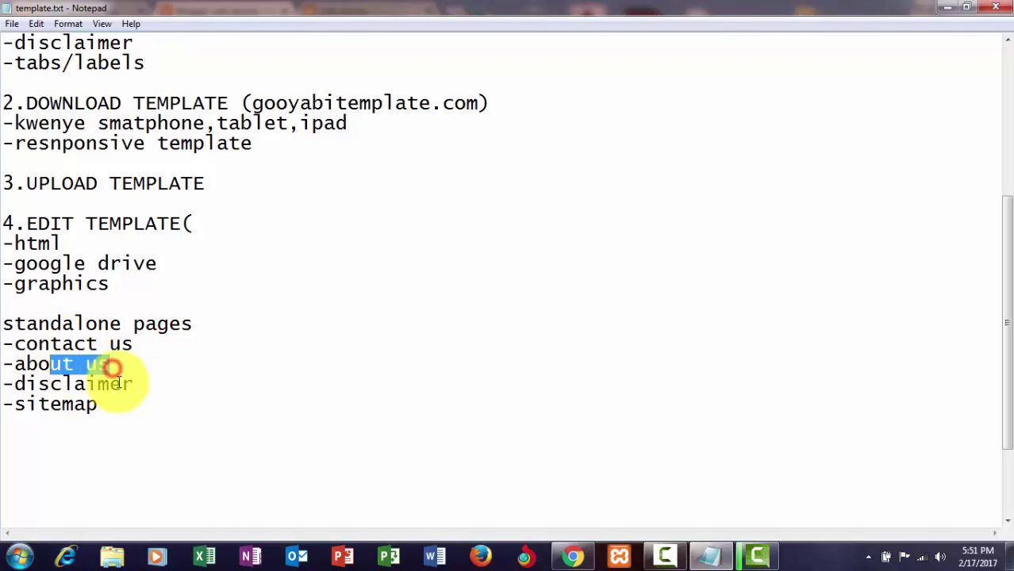
left_click_drag(145, 384, 74, 384)
left_click(133, 406)
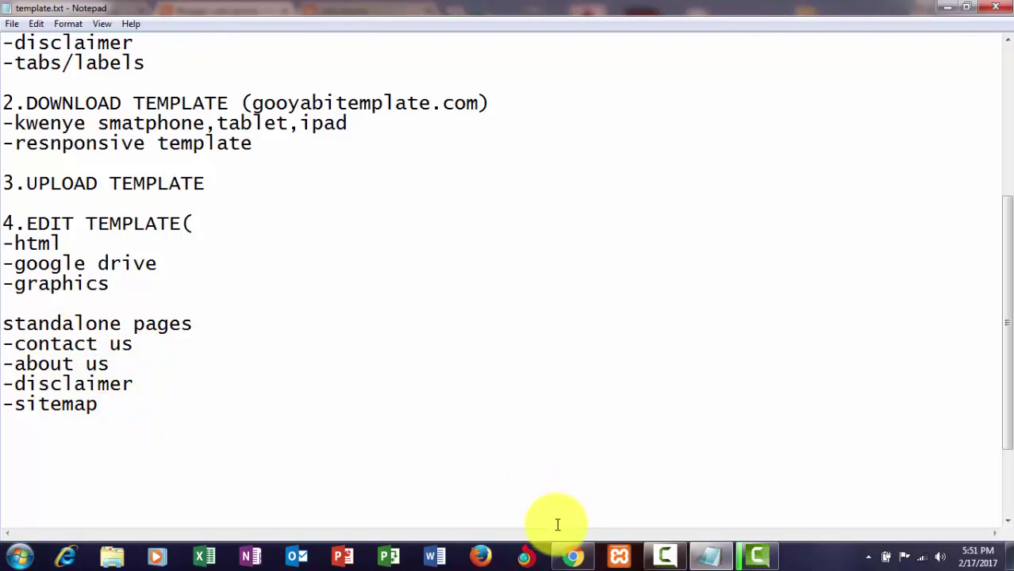
- Reload the stalled page editor and publish a page titled About_Us
left_click(573, 556)
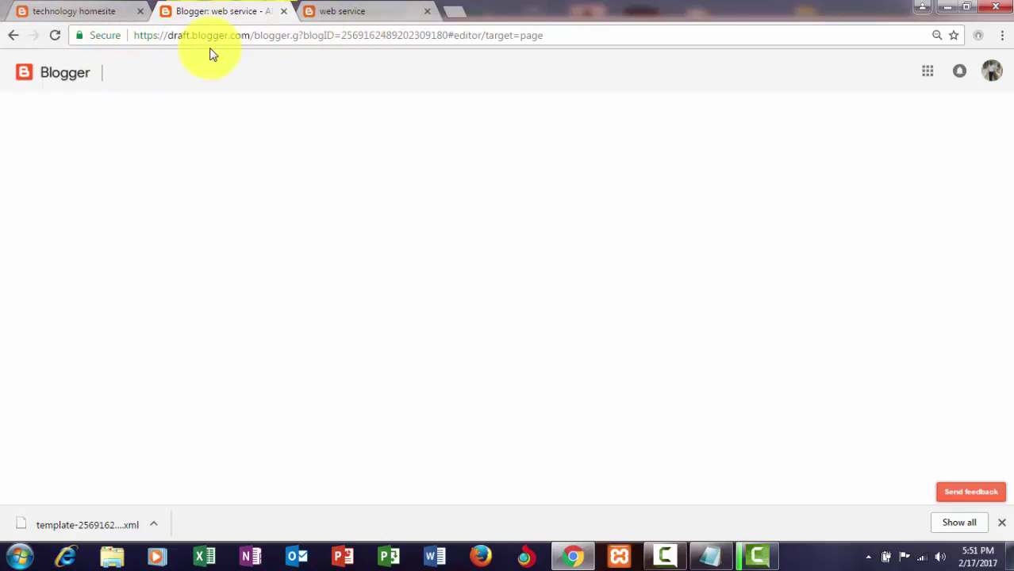
left_click(56, 38)
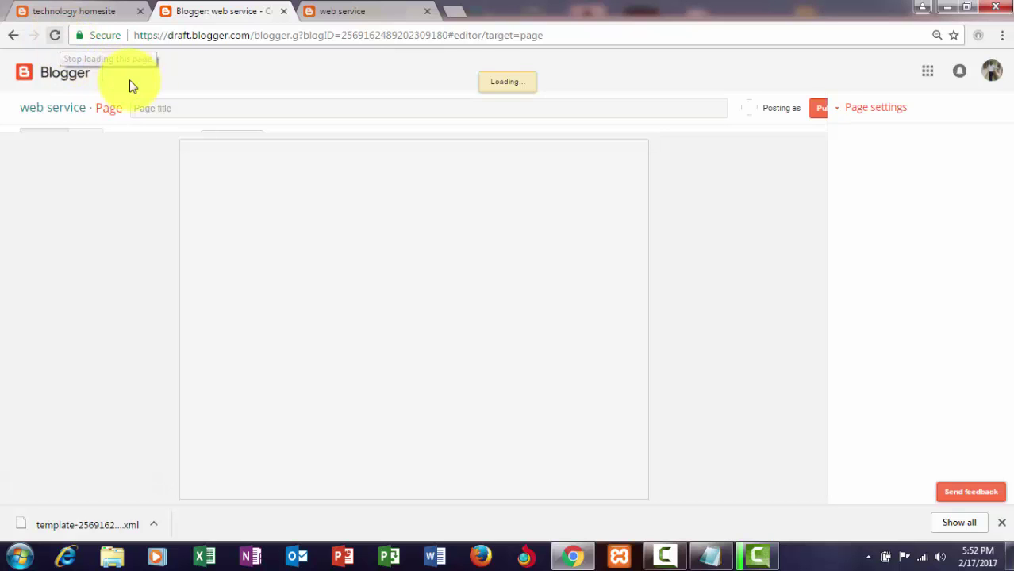
left_click(209, 108)
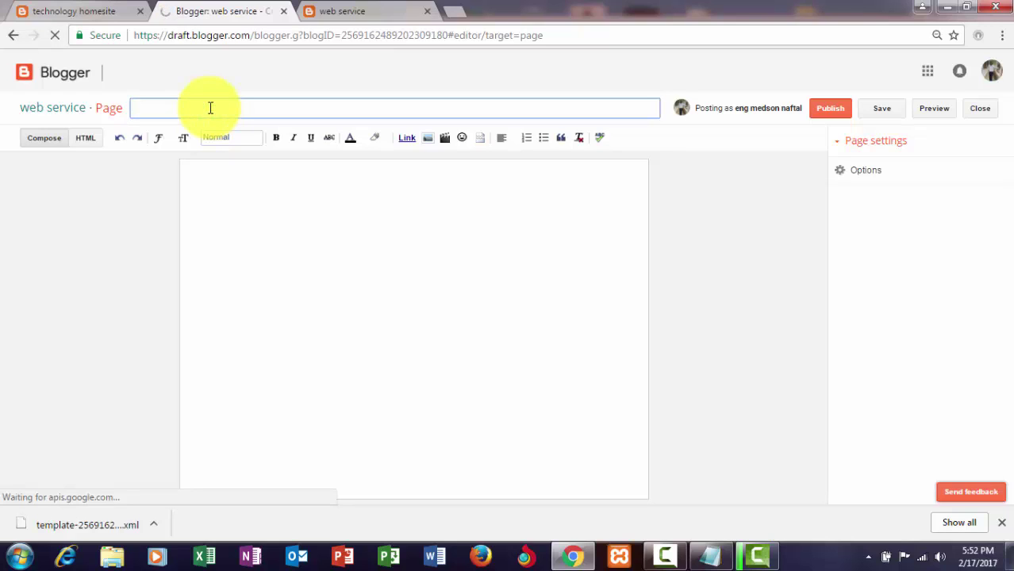
type("A")
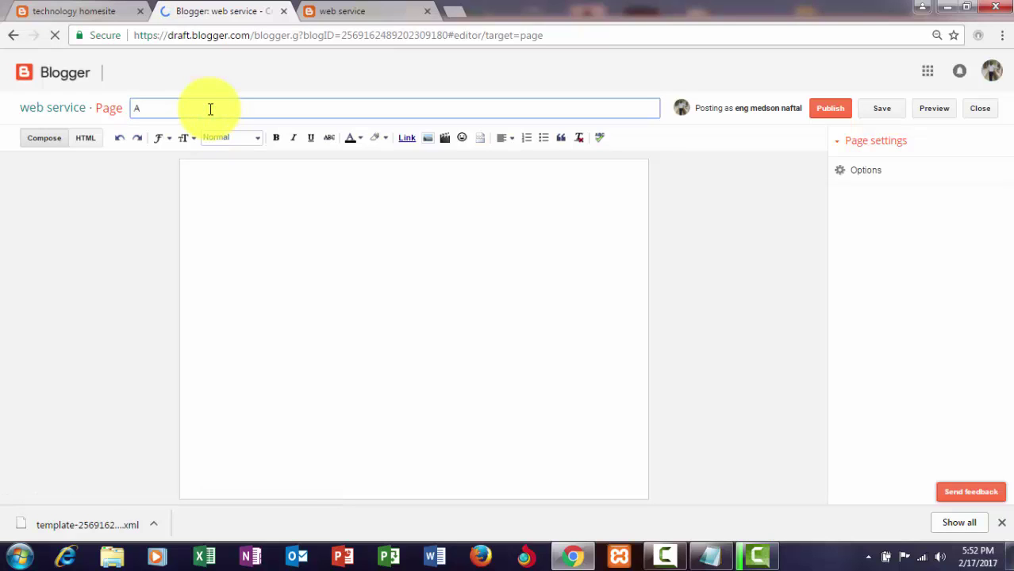
type("bout_Us")
left_click(830, 112)
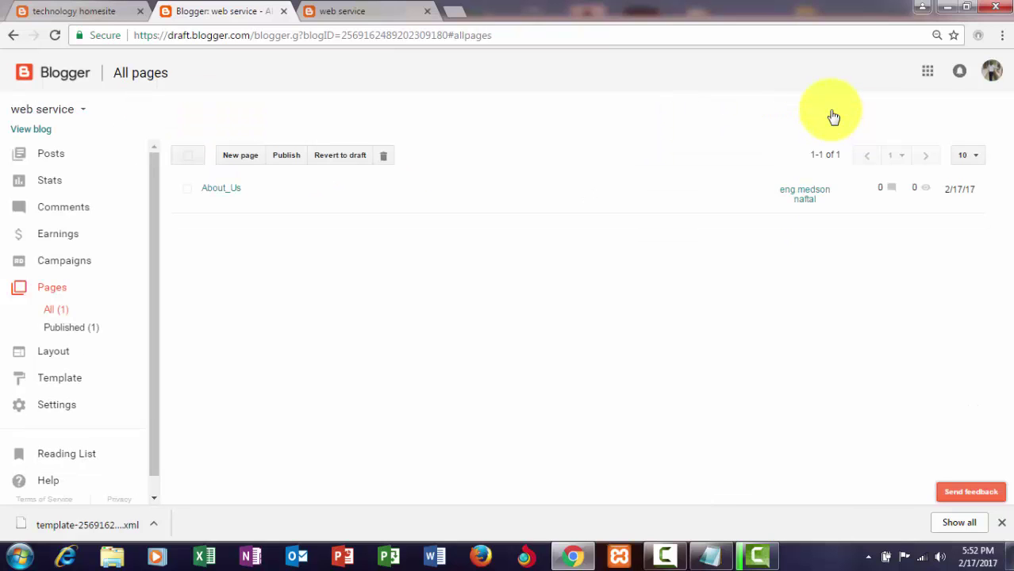
- Publish a second new page titled Contact_Us
left_click(223, 159)
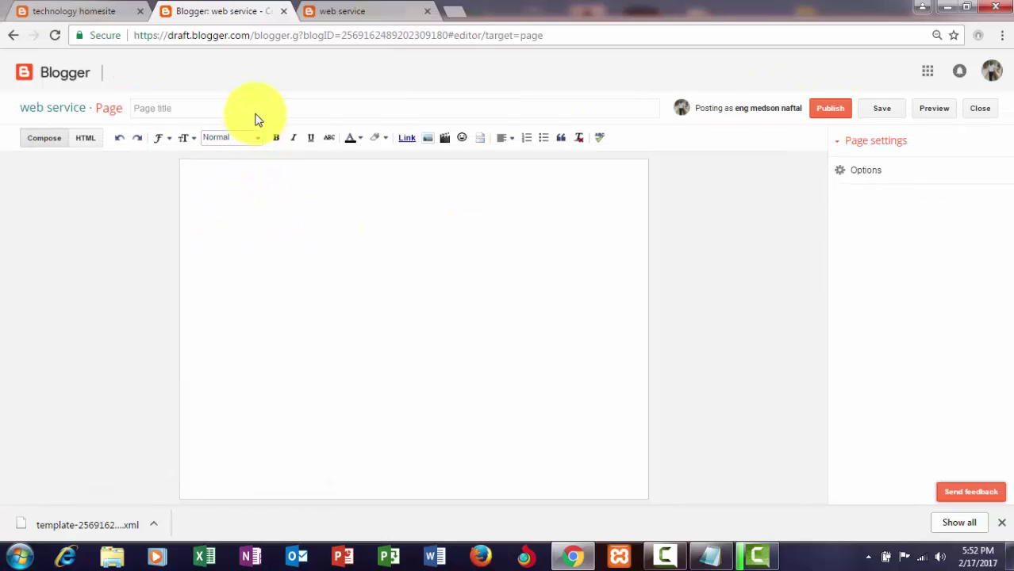
left_click(255, 111)
type("Contact_Us")
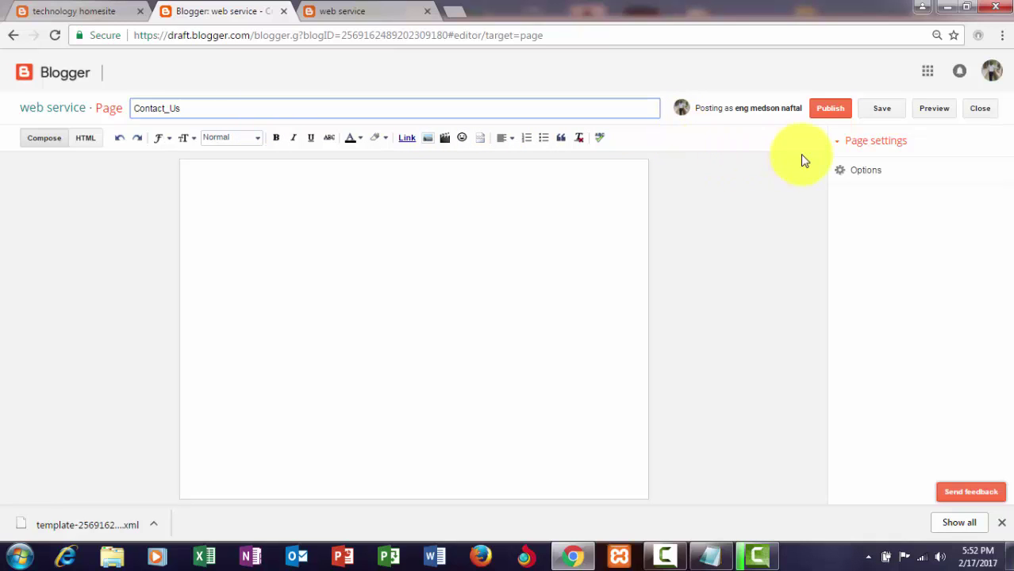
left_click(814, 113)
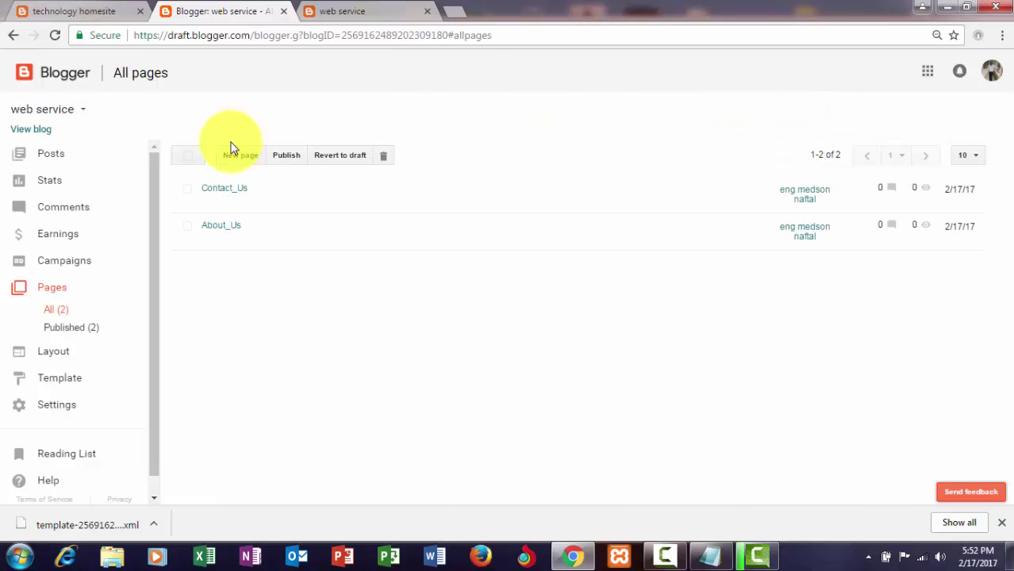
- Publish two new pages titled Disclaimer and Sitemap
left_click(241, 158)
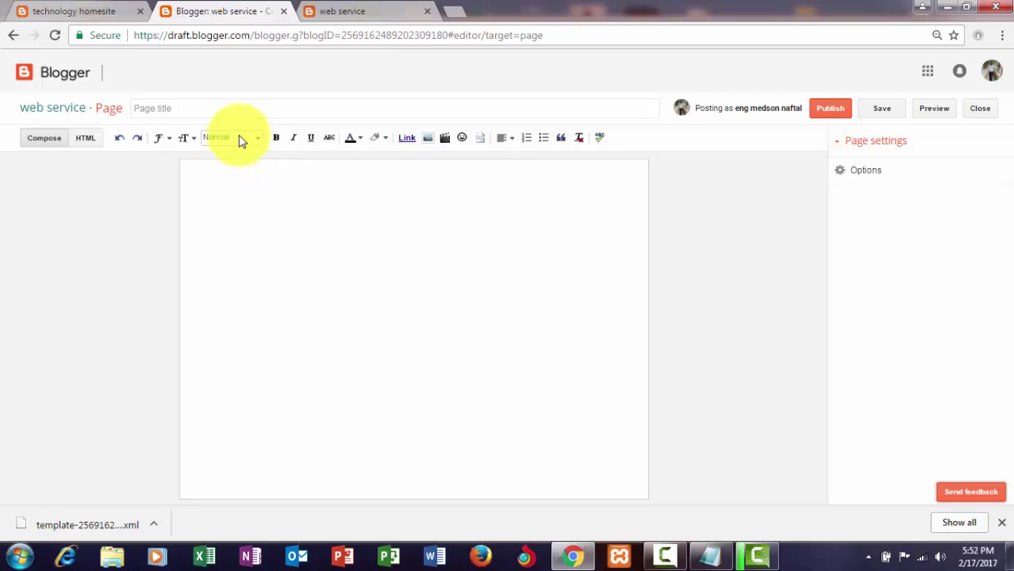
left_click(235, 112)
type("Disclaimer")
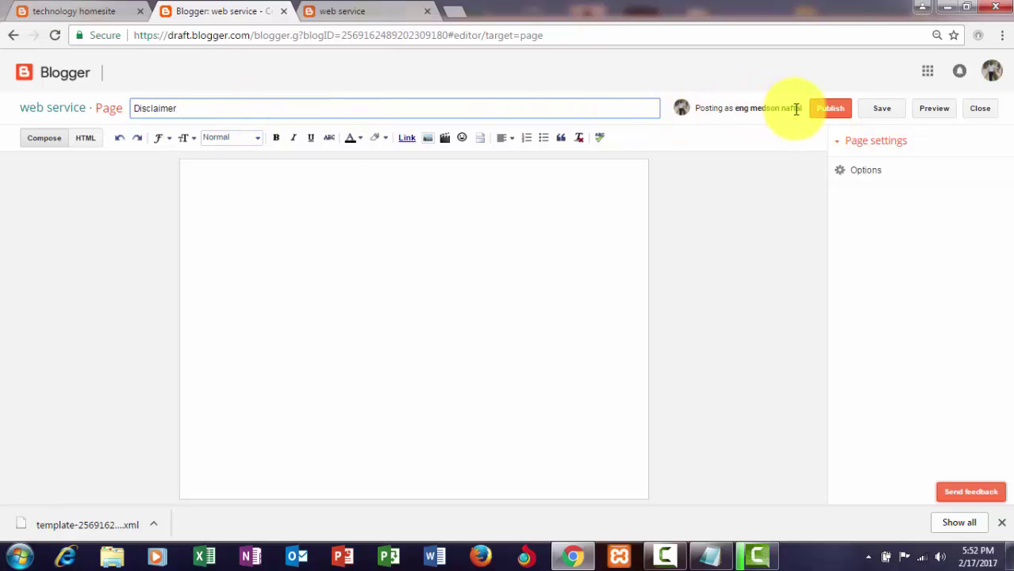
left_click(829, 111)
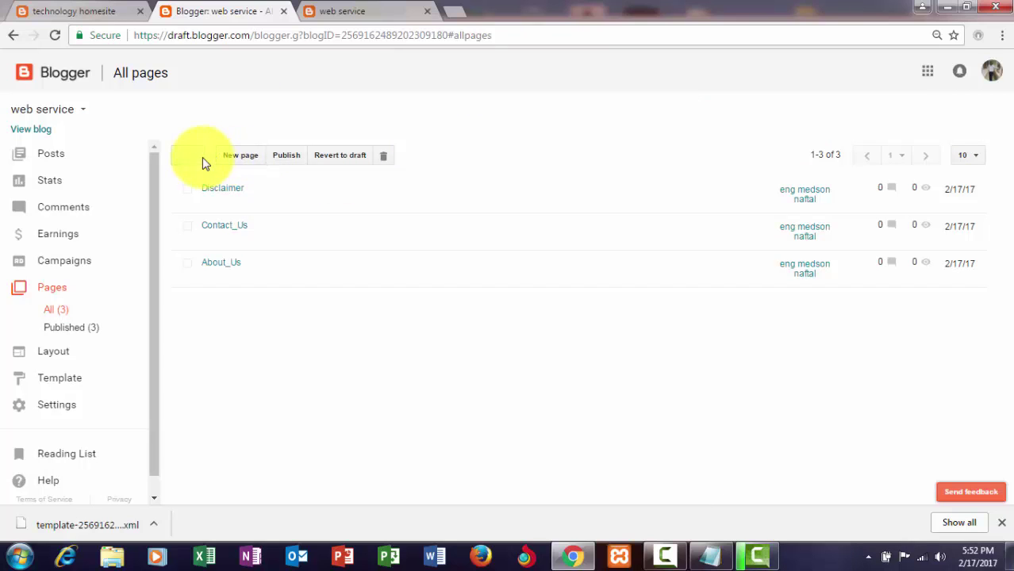
left_click(235, 158)
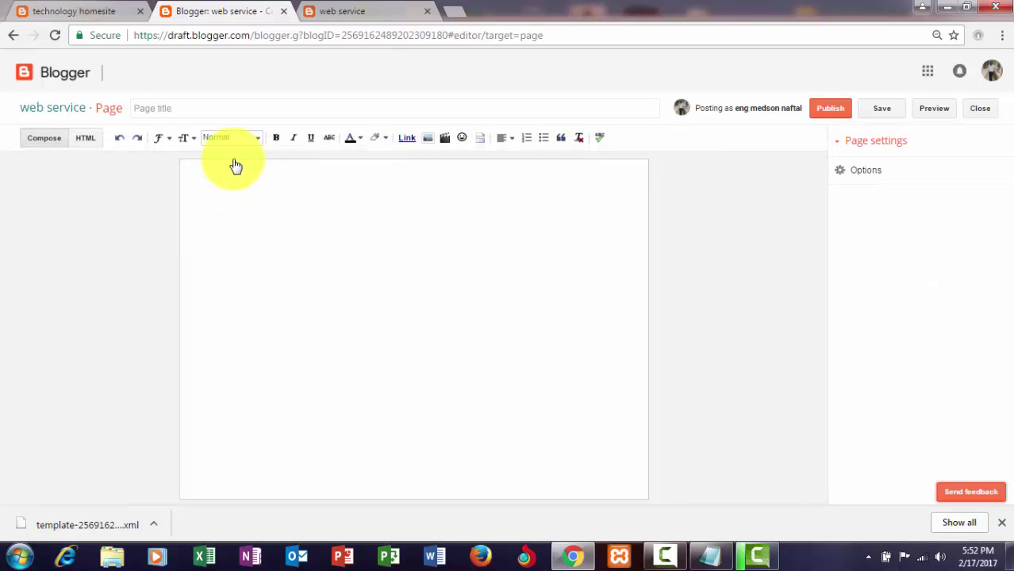
left_click(254, 109)
type("Sitemap")
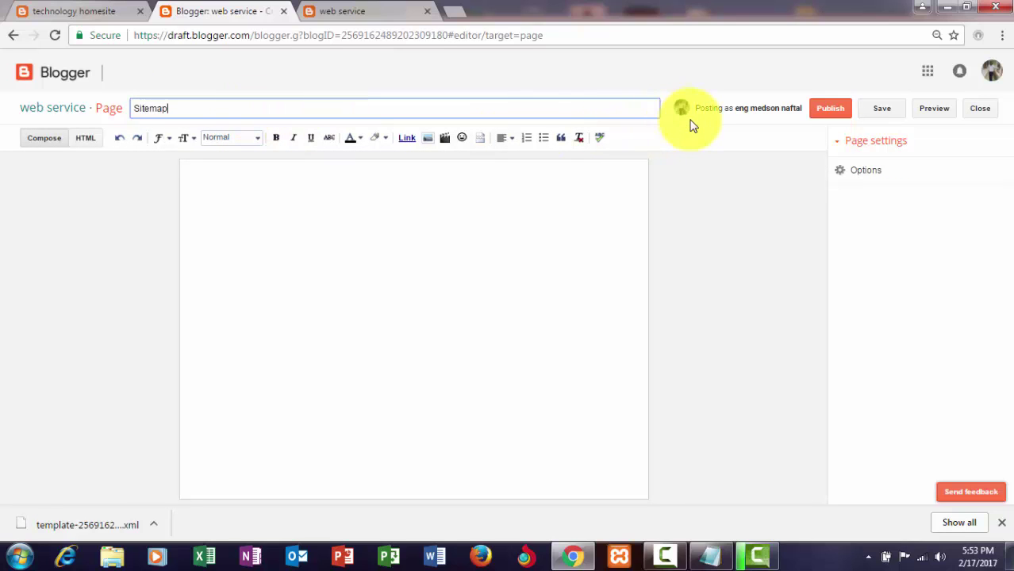
left_click(817, 118)
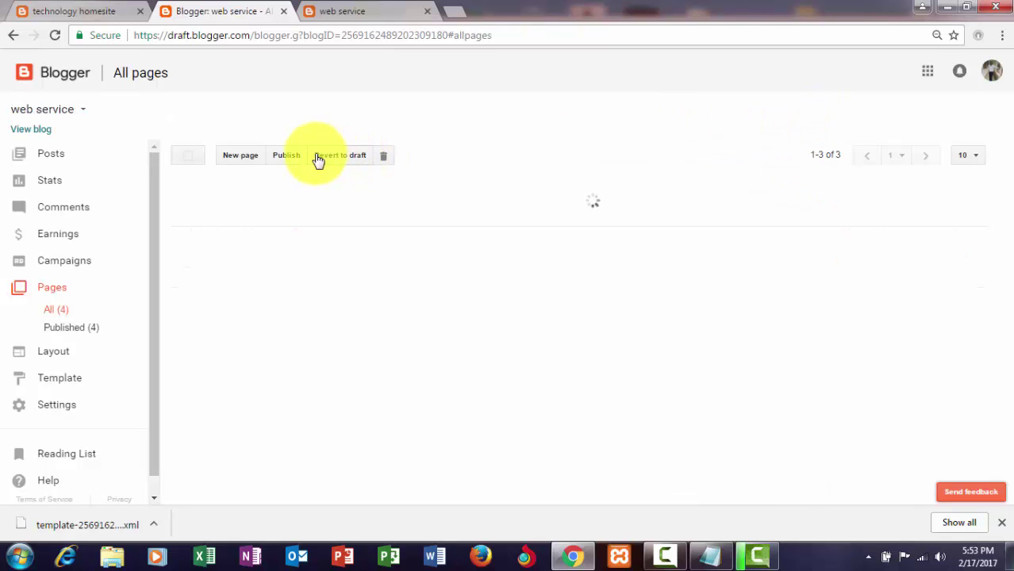
- Leave the extra empty page editor and return to the All pages list
left_click(251, 156)
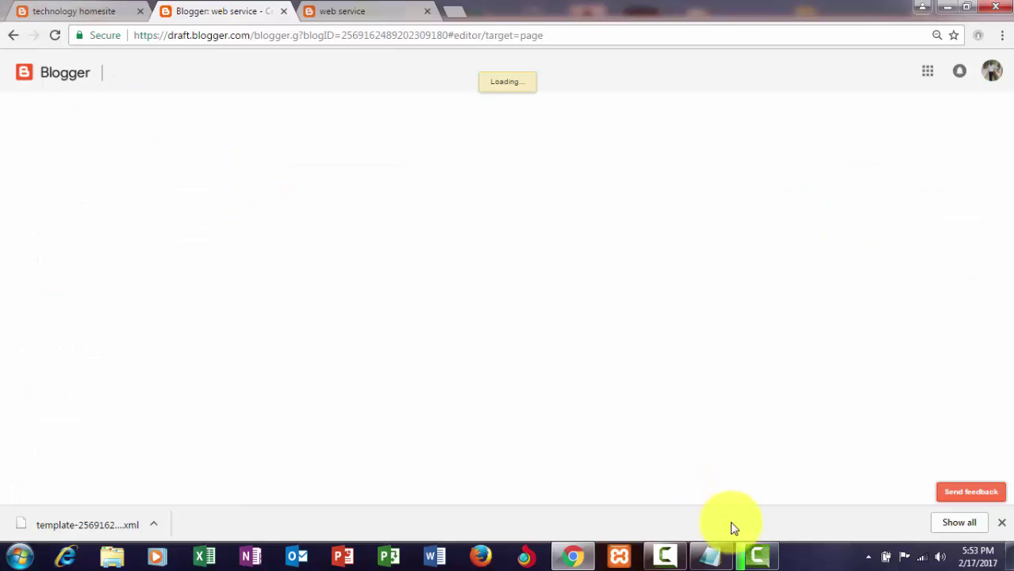
left_click(714, 556)
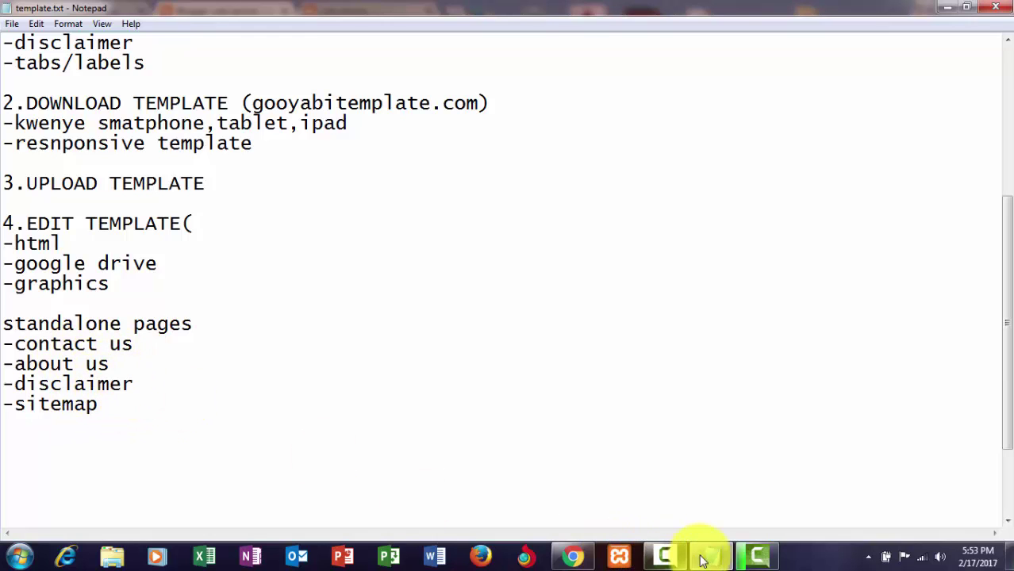
left_click(573, 557)
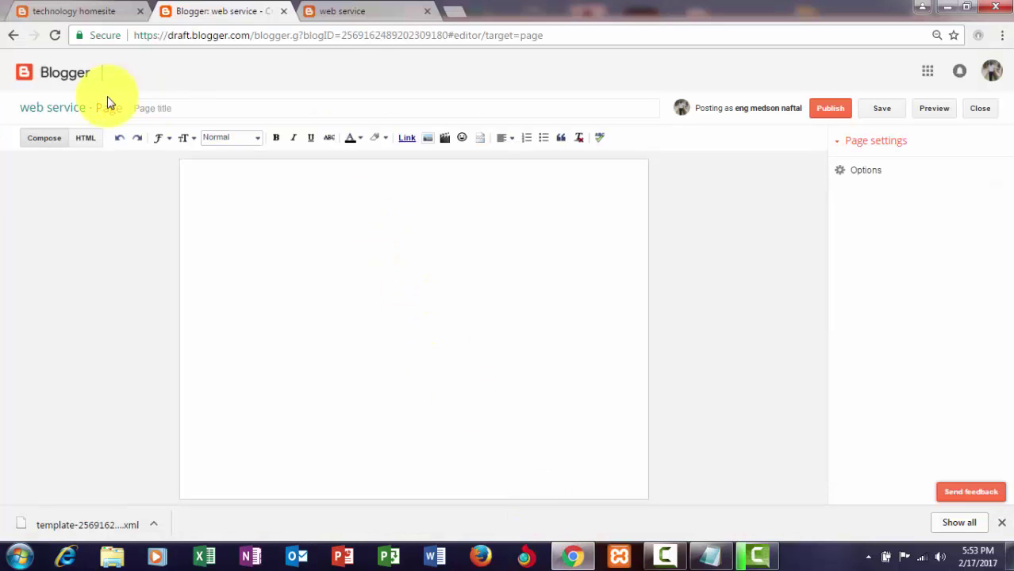
left_click(18, 37)
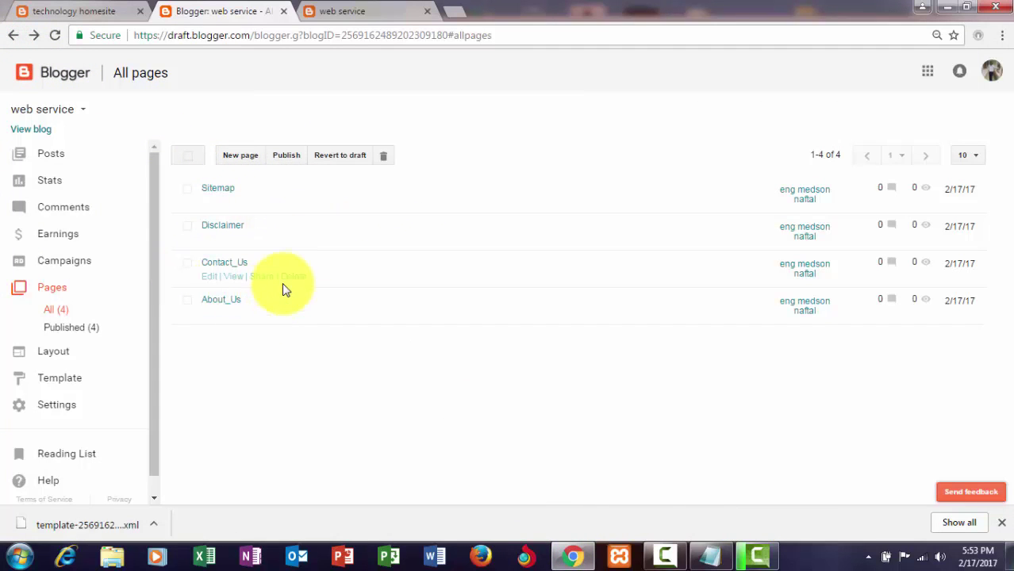
mouse_move(224, 263)
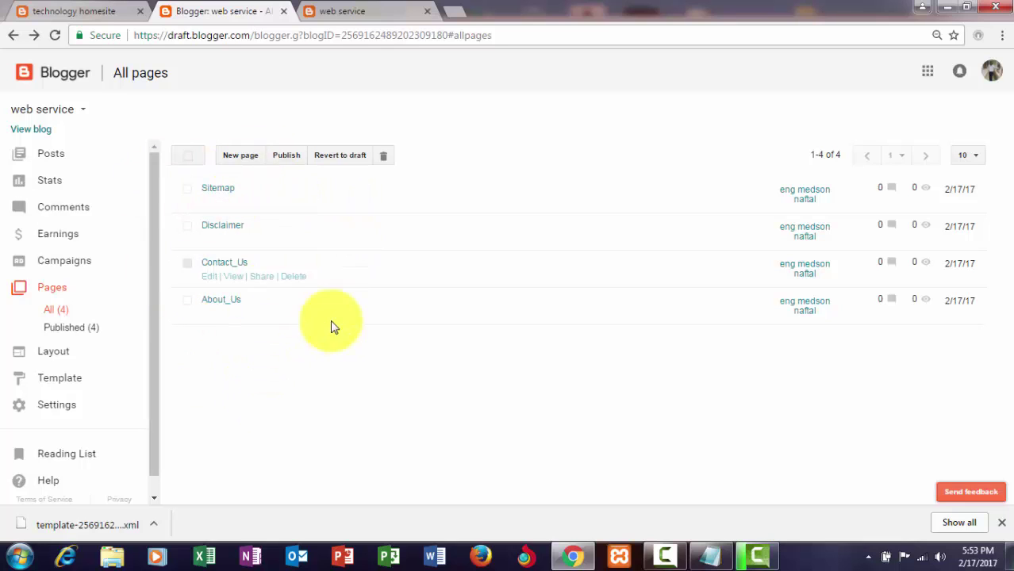
- On the Layout page, scroll to sidebartab1 and open its Add a Gadget list
left_click(73, 361)
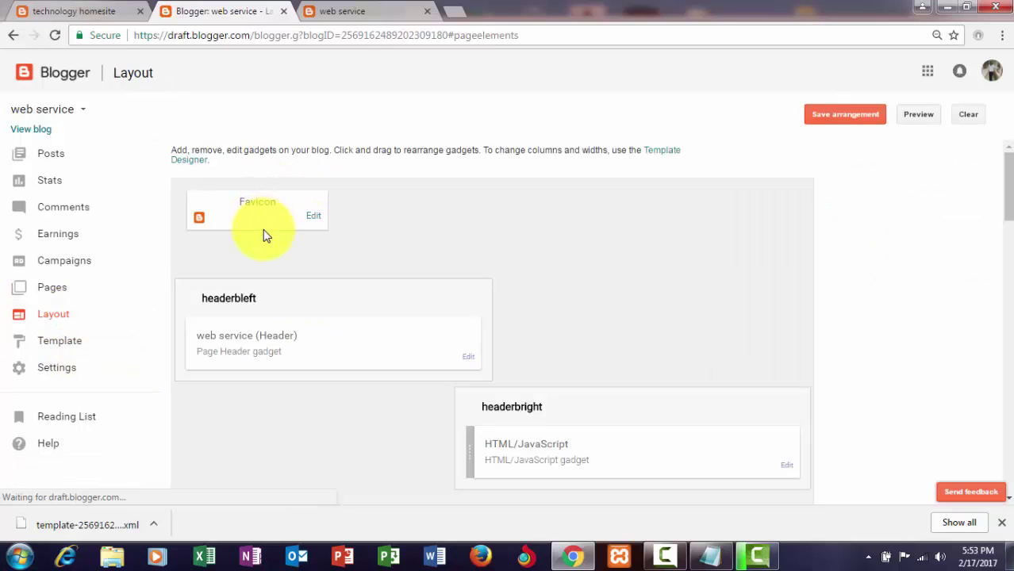
scroll(266, 236, "down", 3)
scroll(266, 236, "down", 2)
scroll(266, 235, "down", 2)
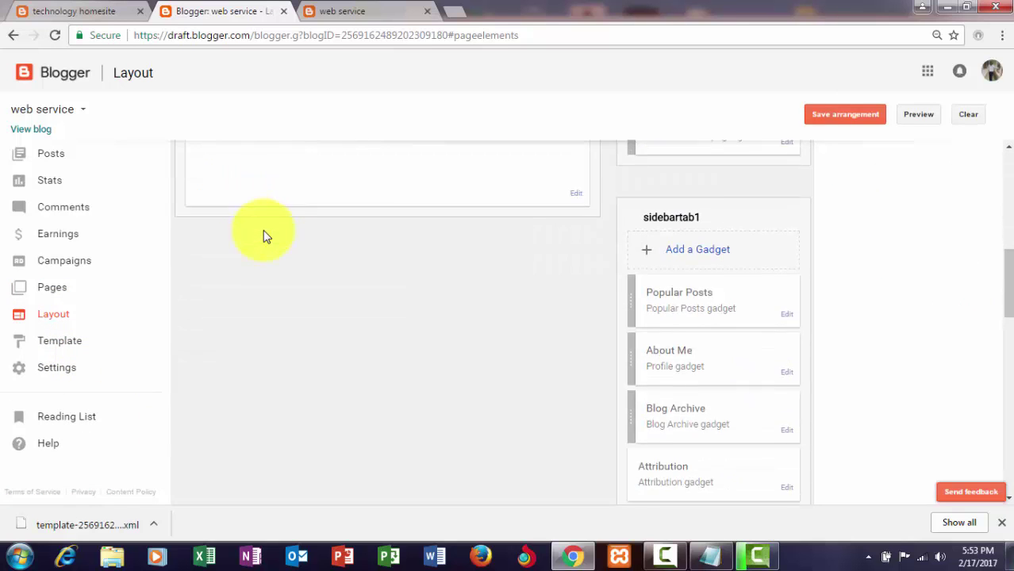
scroll(266, 236, "up", 3)
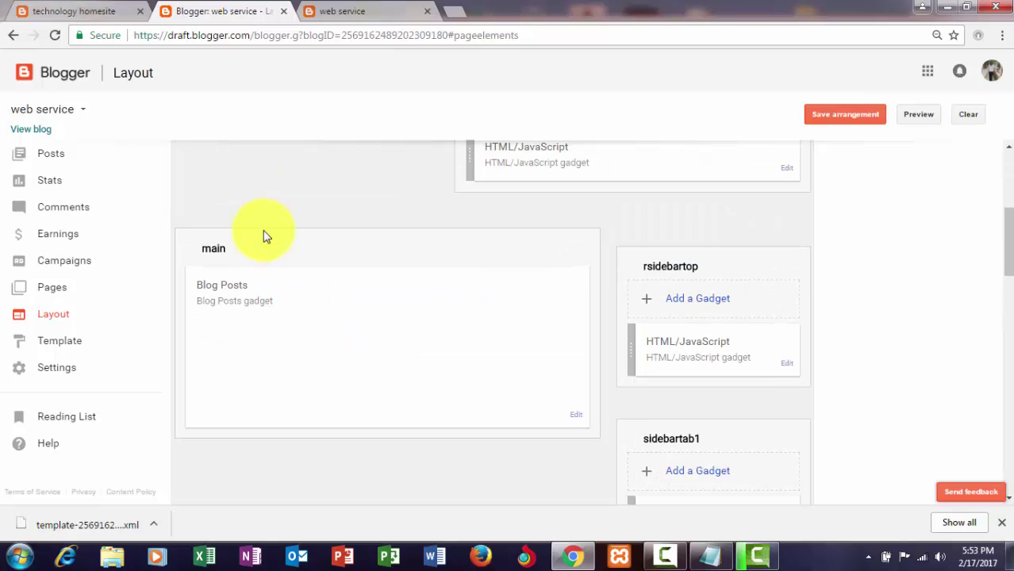
scroll(718, 322, "down", 1)
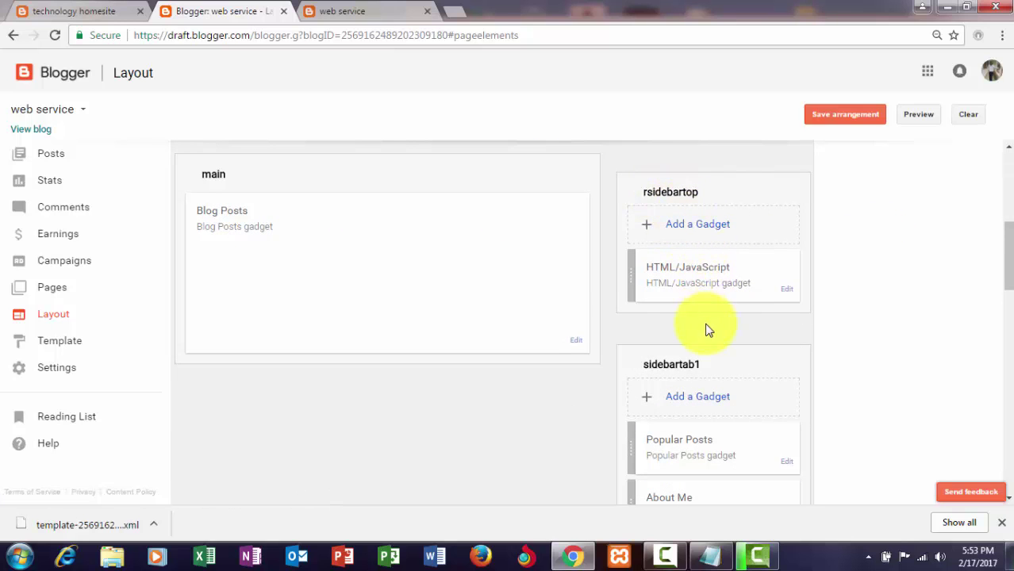
scroll(706, 328, "down", 2)
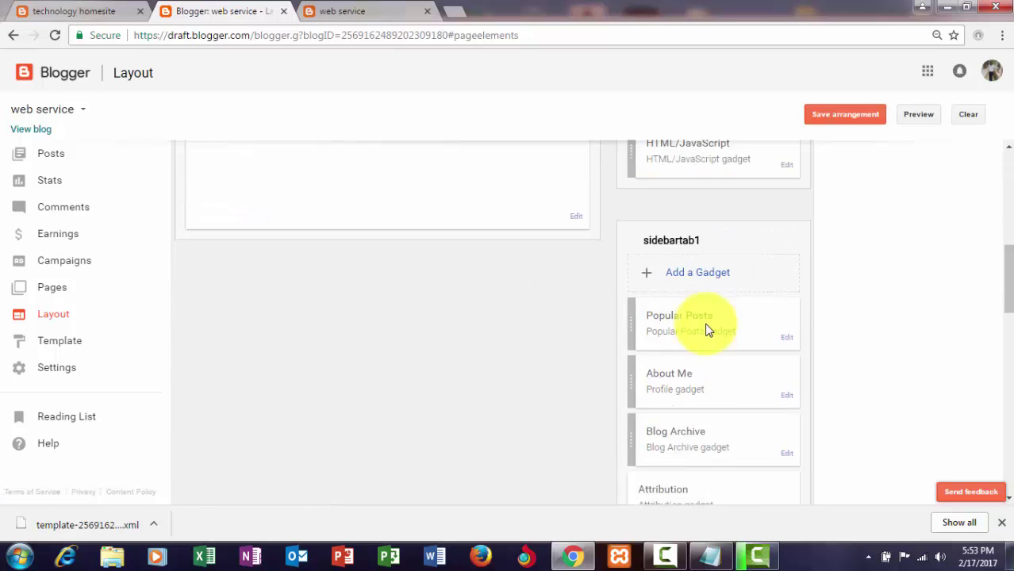
left_click(691, 254)
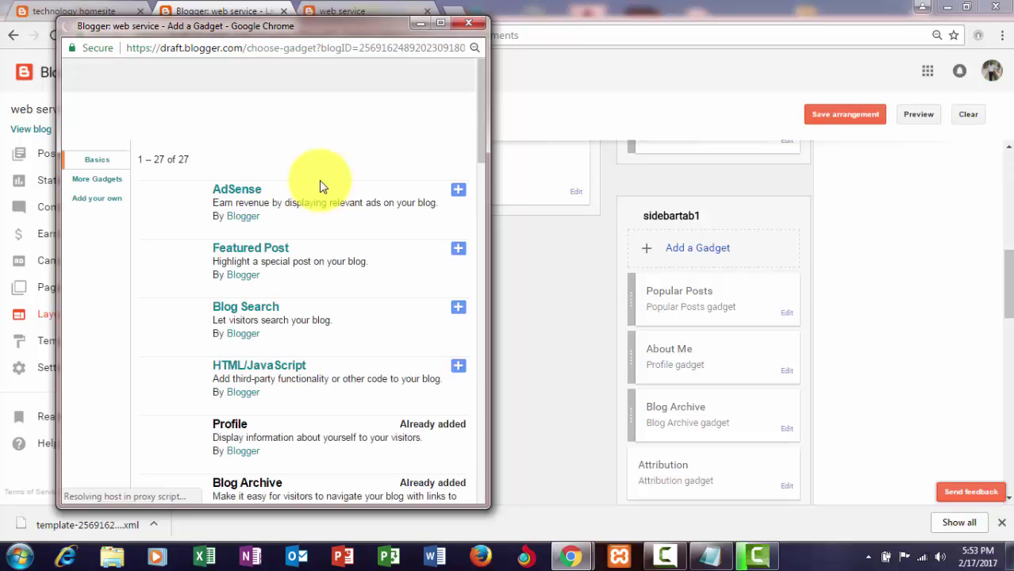
- Save a Pages gadget showing Sitemap, Disclaimer, Contact_Us and About_Us, with Home unchecked
scroll(318, 193, "down", 3)
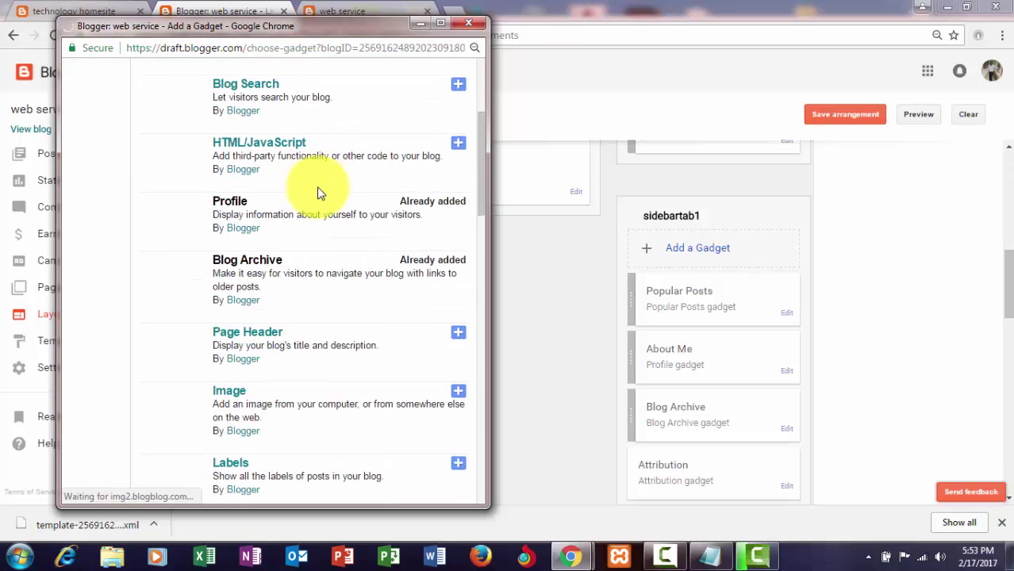
scroll(318, 192, "down", 3)
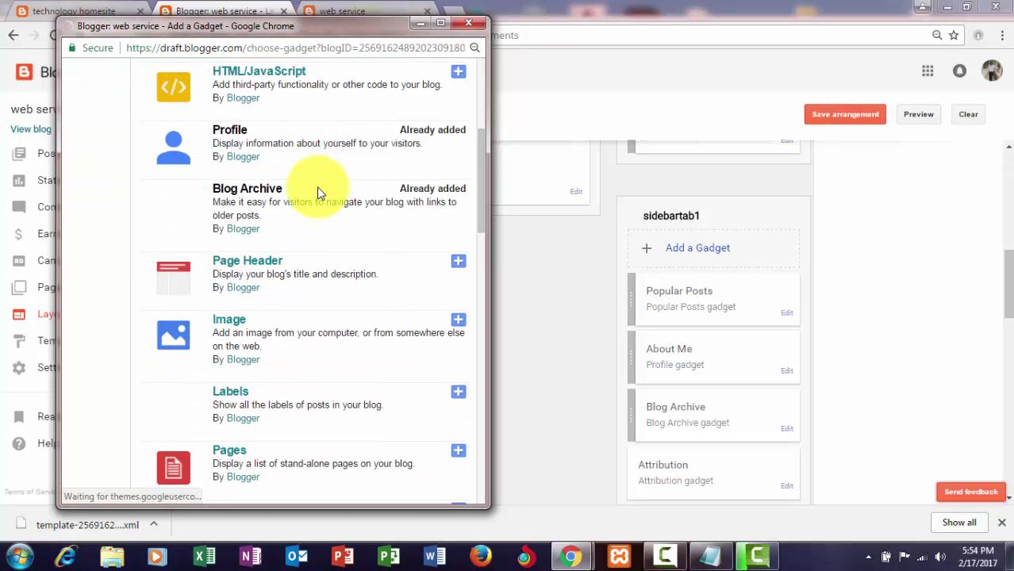
scroll(318, 193, "down", 2)
scroll(310, 210, "down", 1)
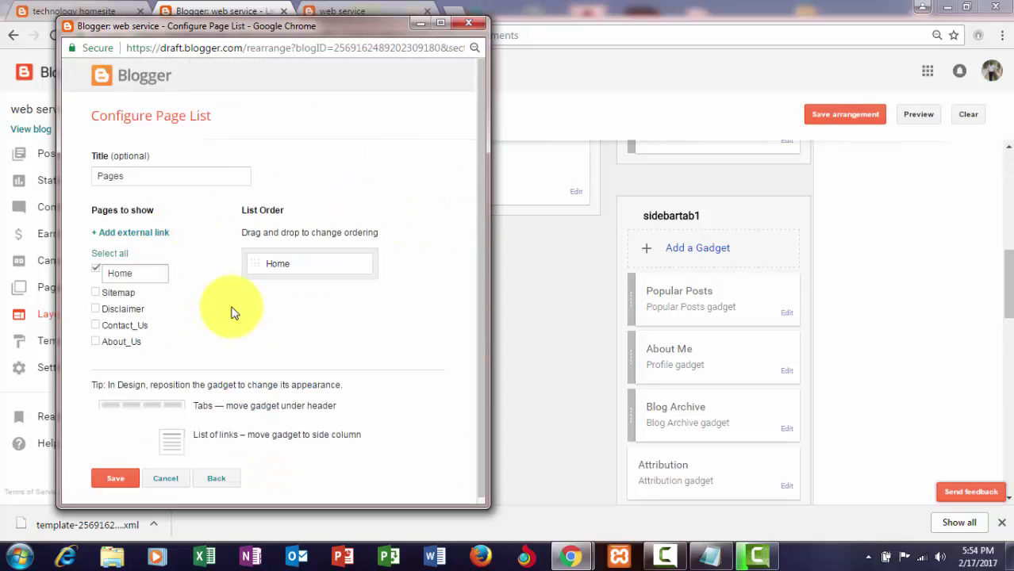
scroll(151, 261, "down", 1)
left_click_drag(151, 262, 101, 268)
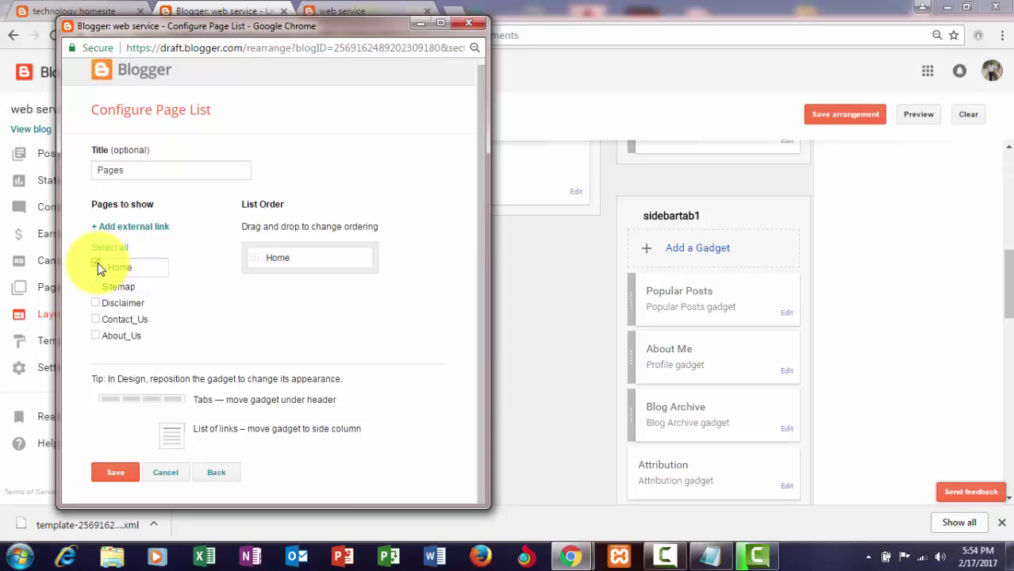
left_click(96, 264)
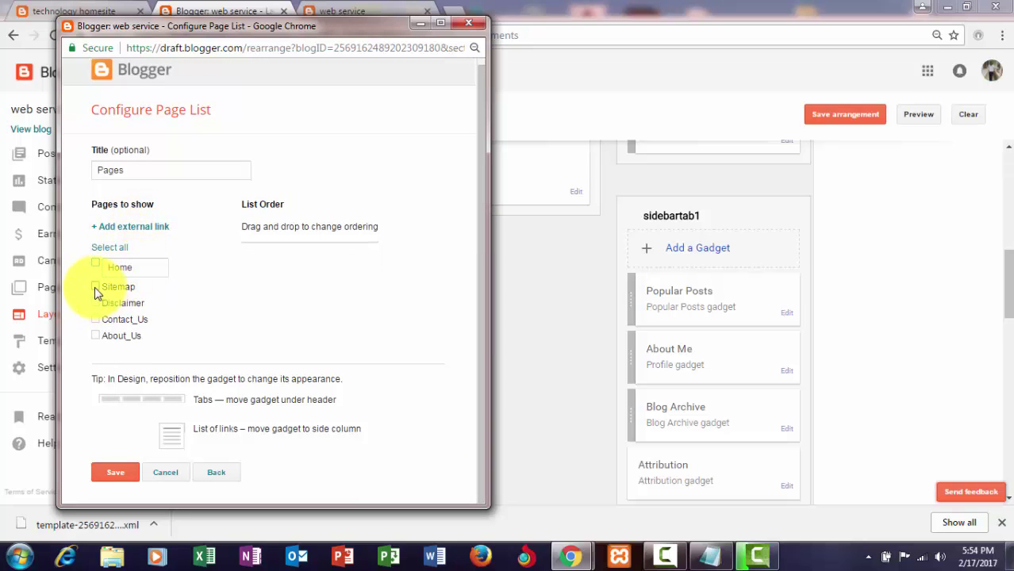
left_click(95, 287)
left_click(96, 303)
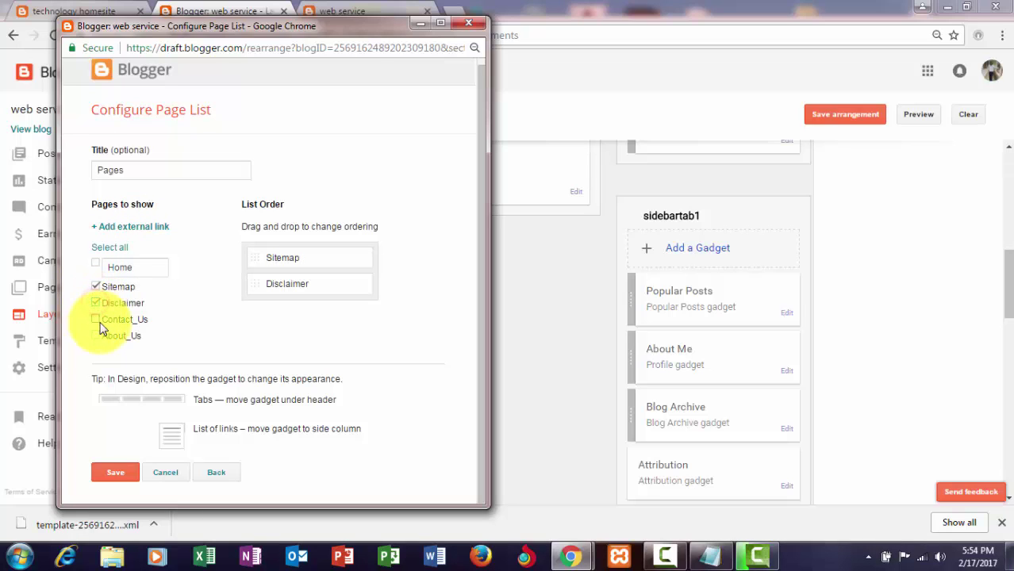
left_click(97, 320)
left_click(95, 336)
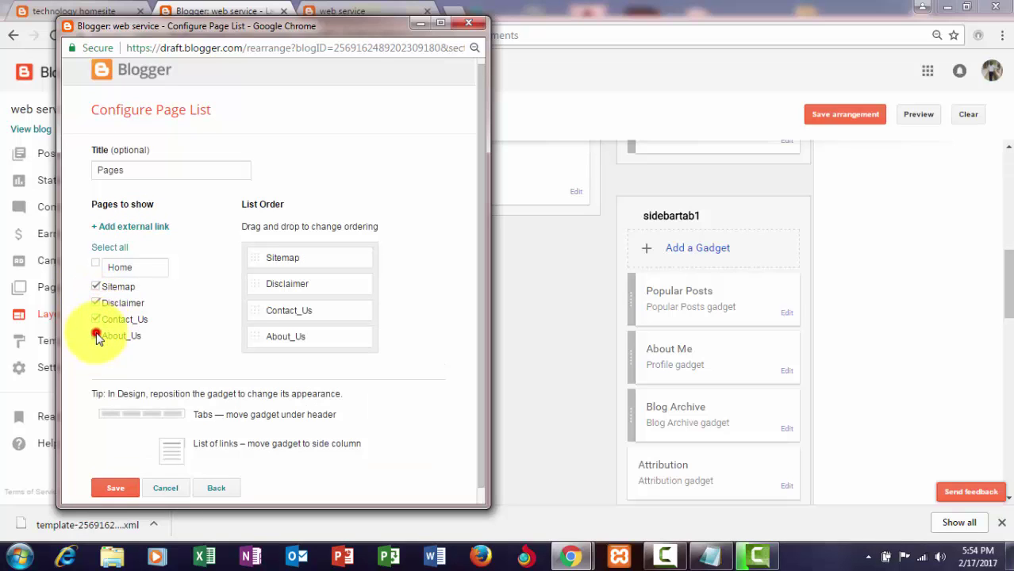
left_click(112, 487)
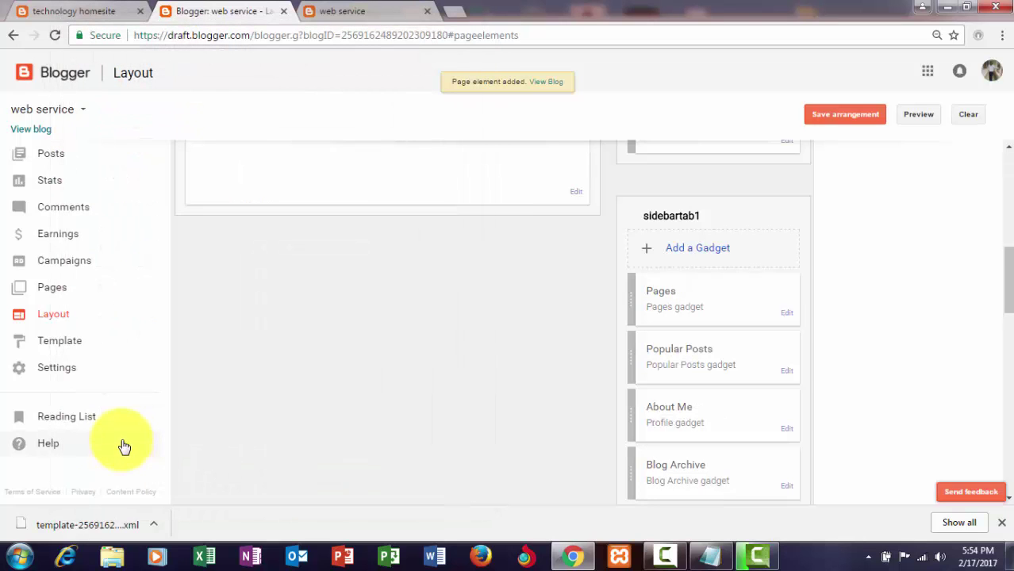
left_click(48, 131)
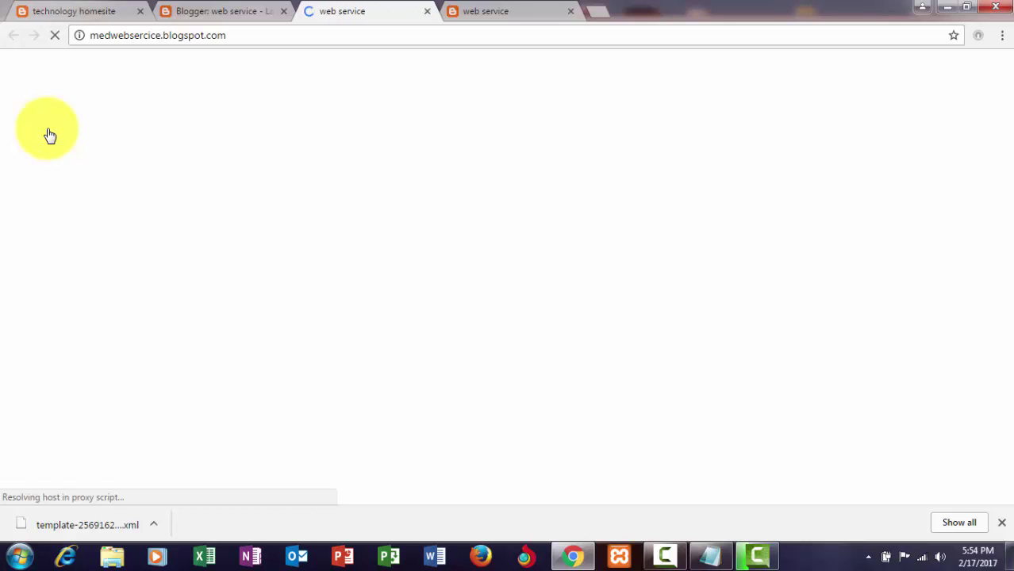
left_click(566, 12)
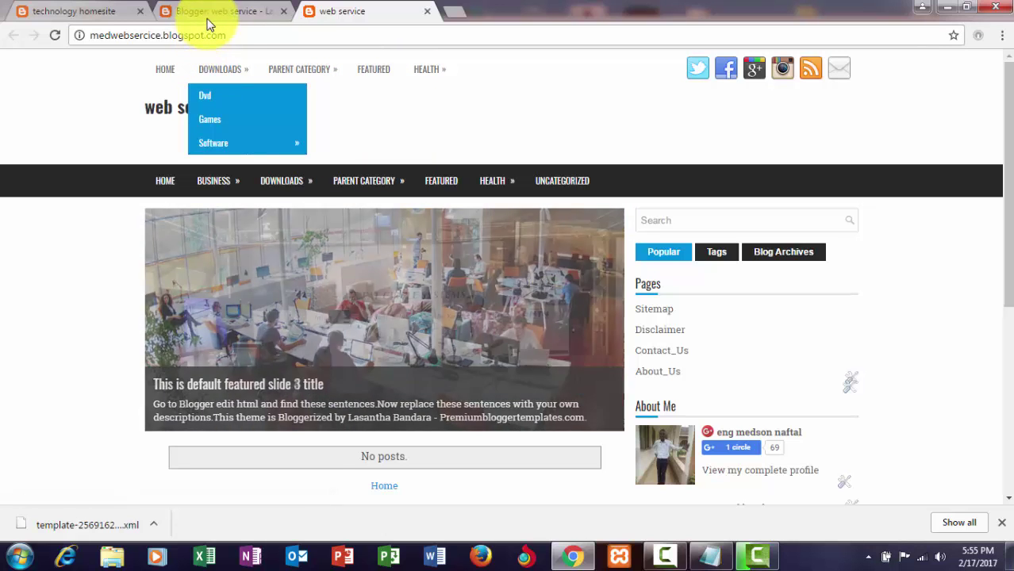
mouse_move(664, 557)
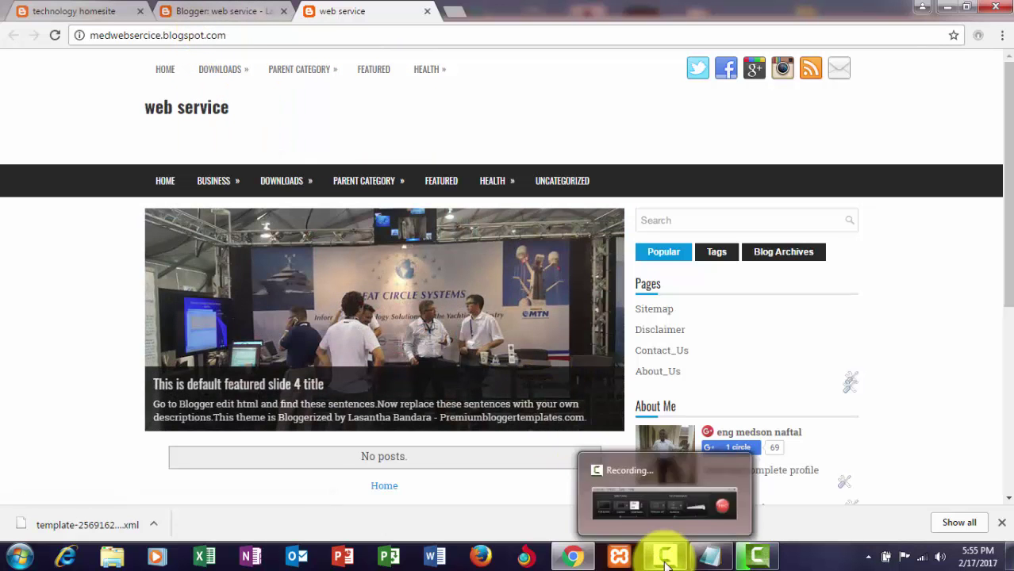
left_click(669, 520)
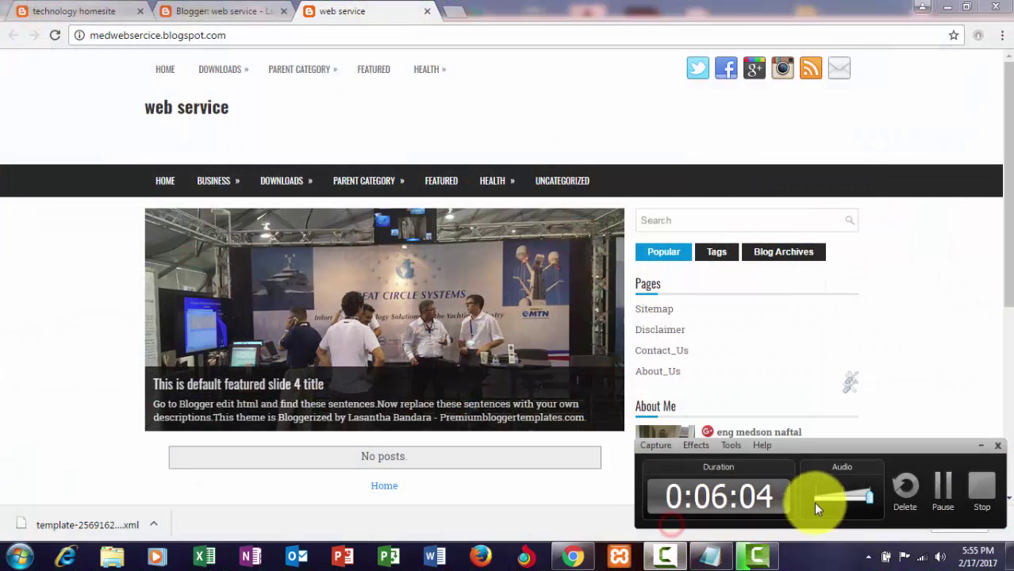
left_click(941, 492)
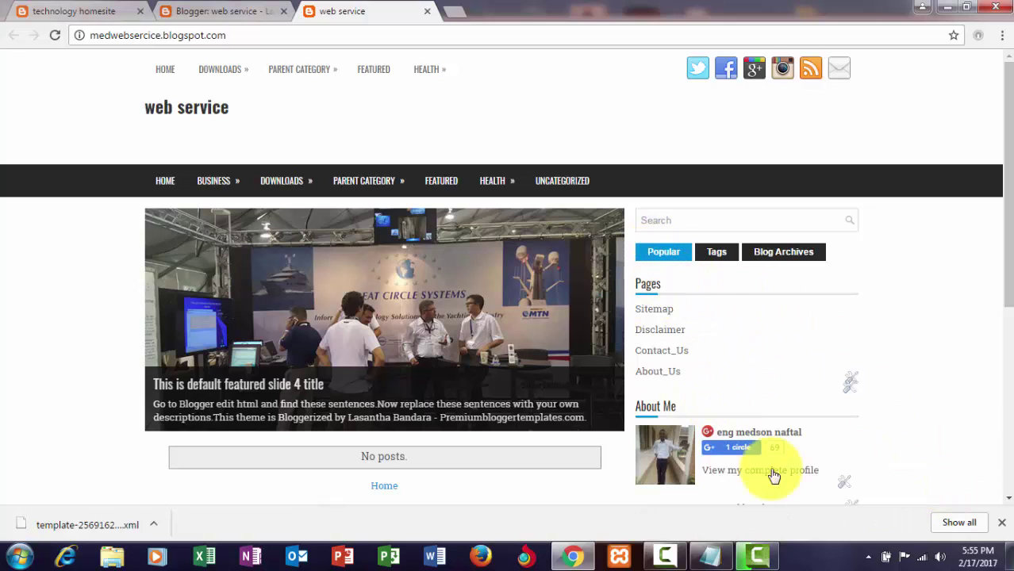
left_click(674, 558)
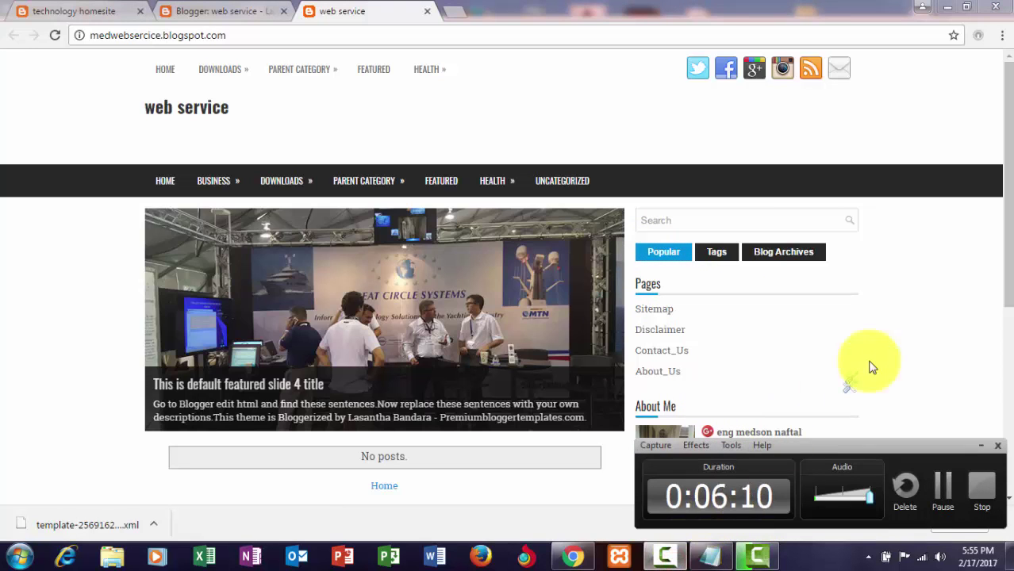
left_click(932, 299)
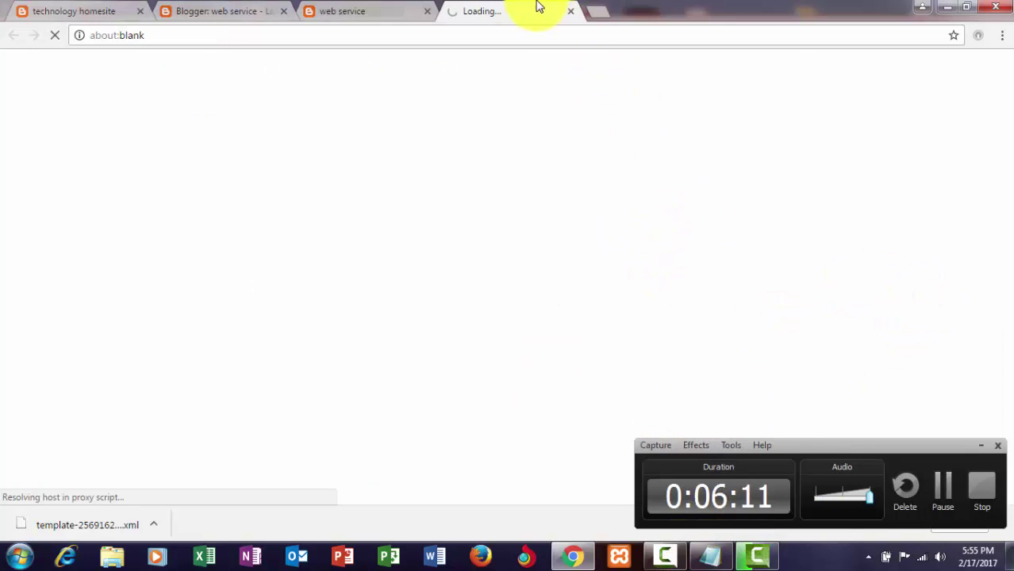
left_click(573, 12)
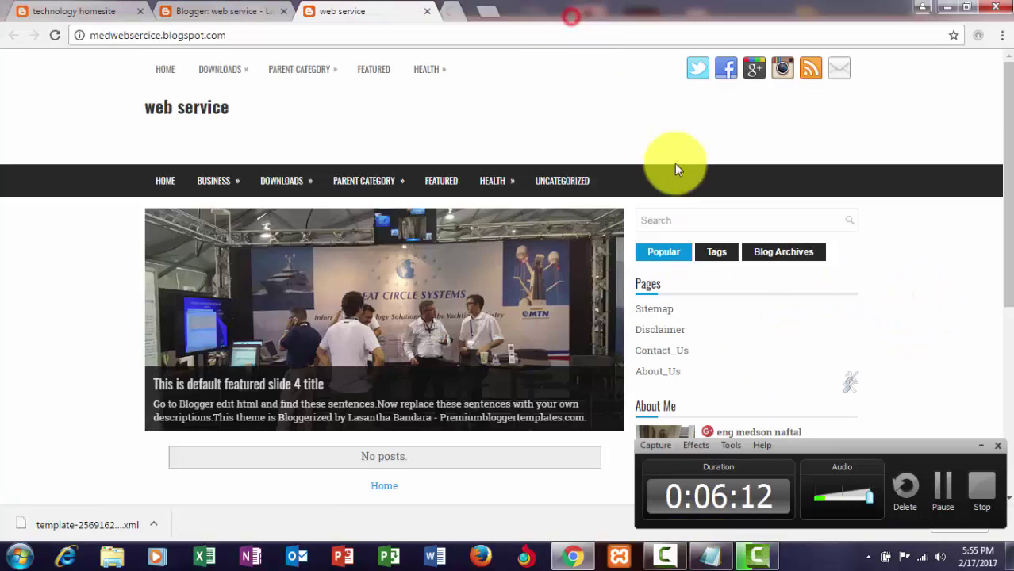
left_click(983, 447)
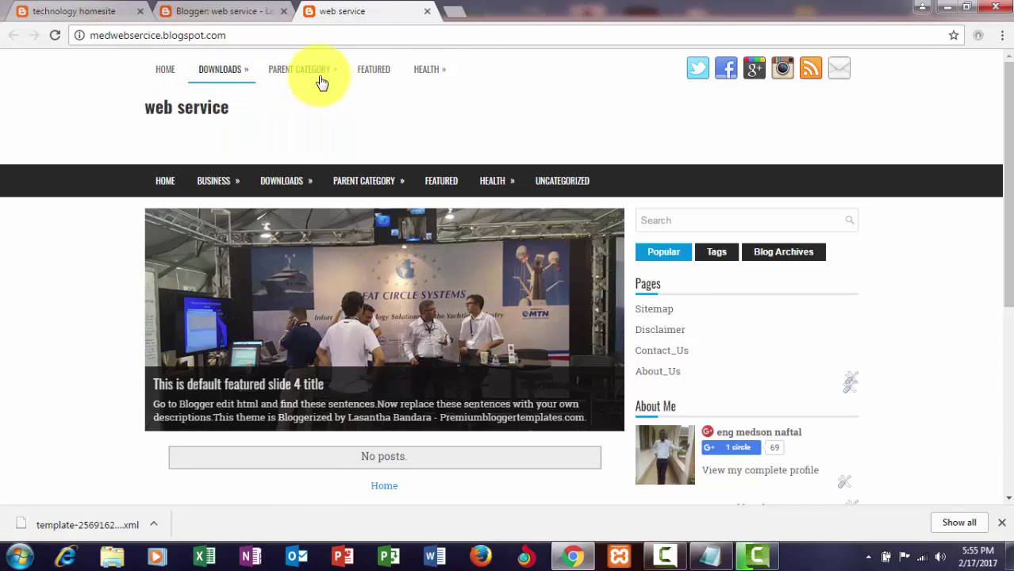
left_click(224, 10)
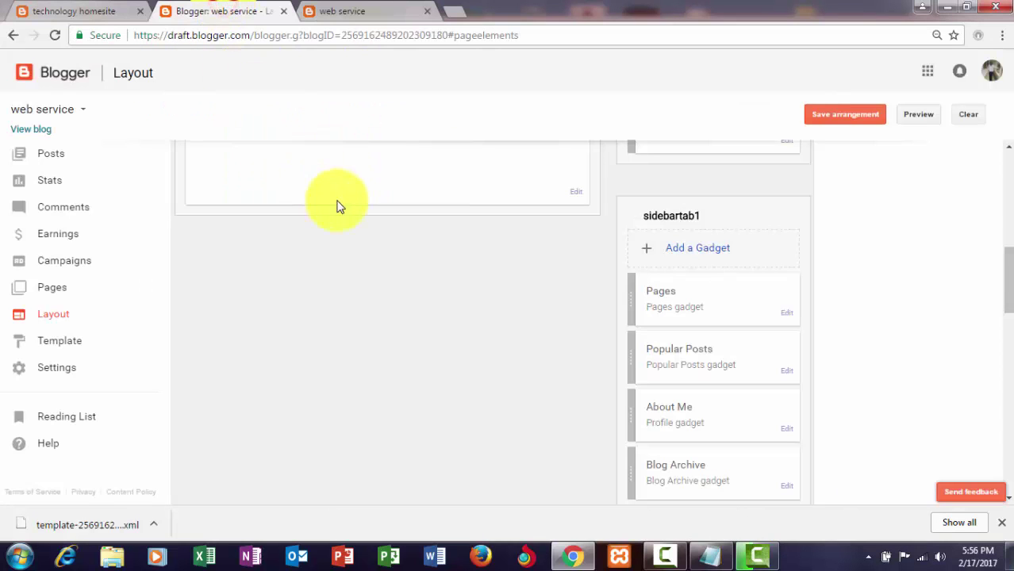
scroll(344, 205, "up", 3)
scroll(346, 210, "up", 4)
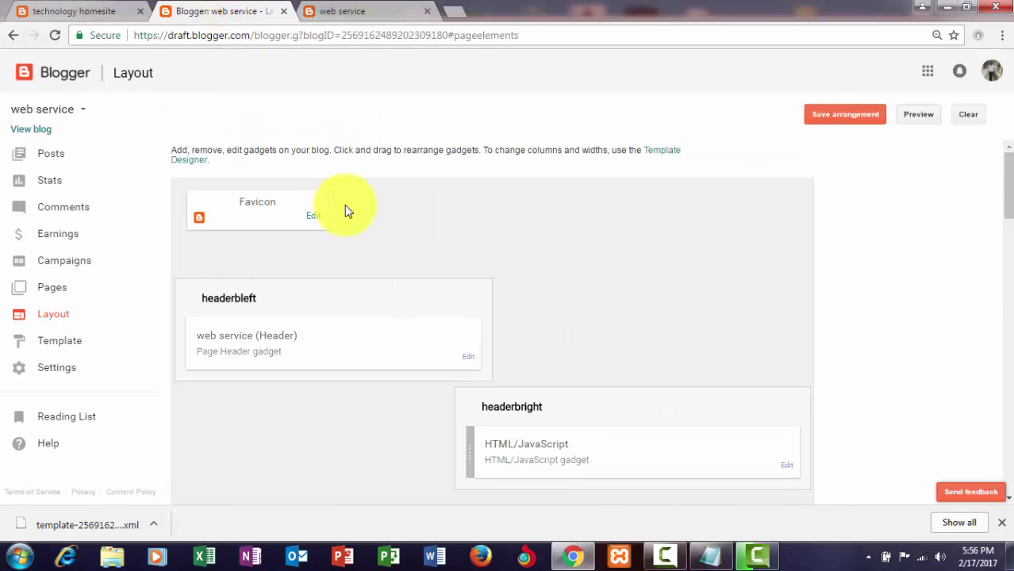
scroll(344, 205, "down", 2)
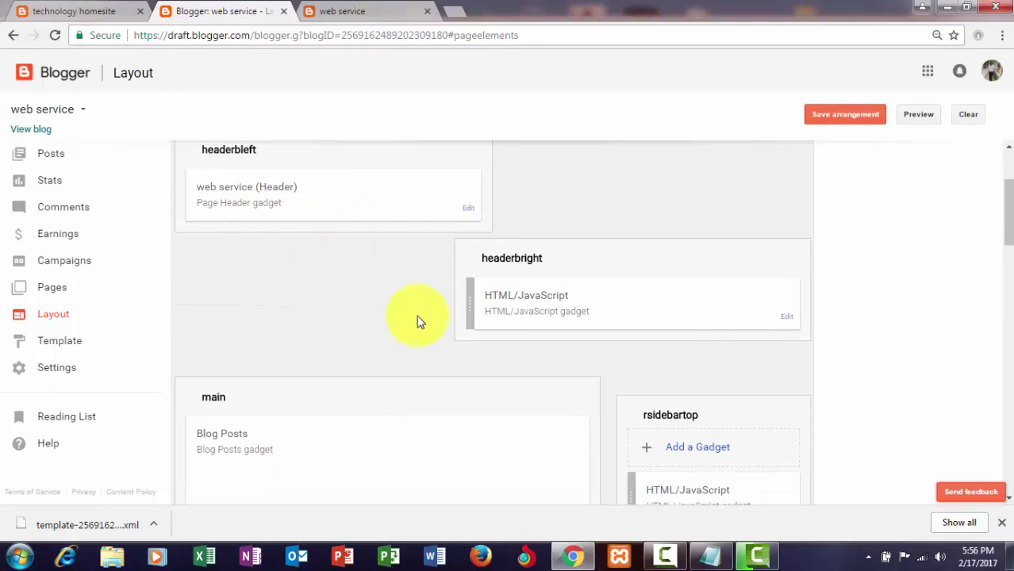
scroll(699, 325, "up", 2)
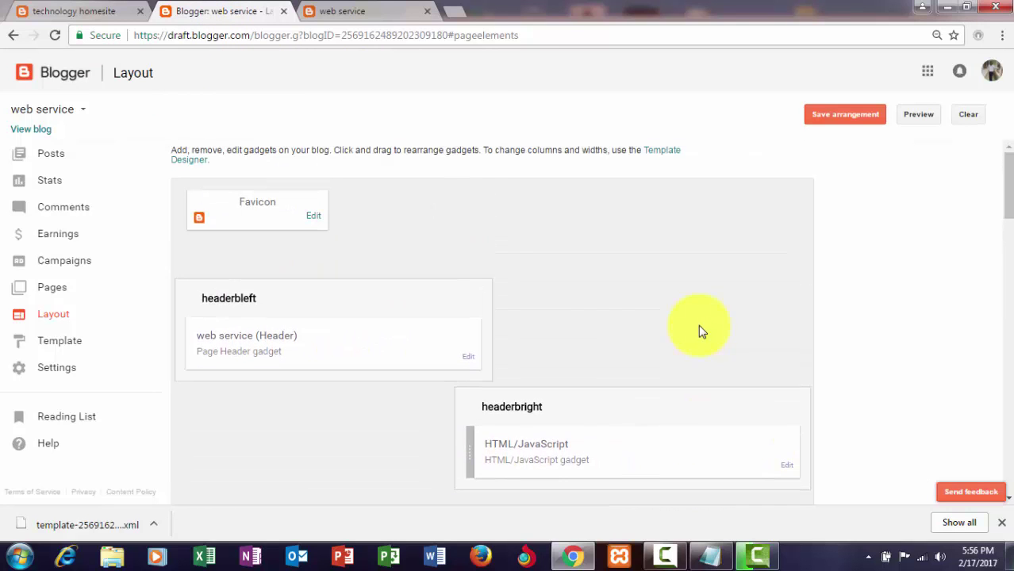
scroll(611, 287, "down", 3)
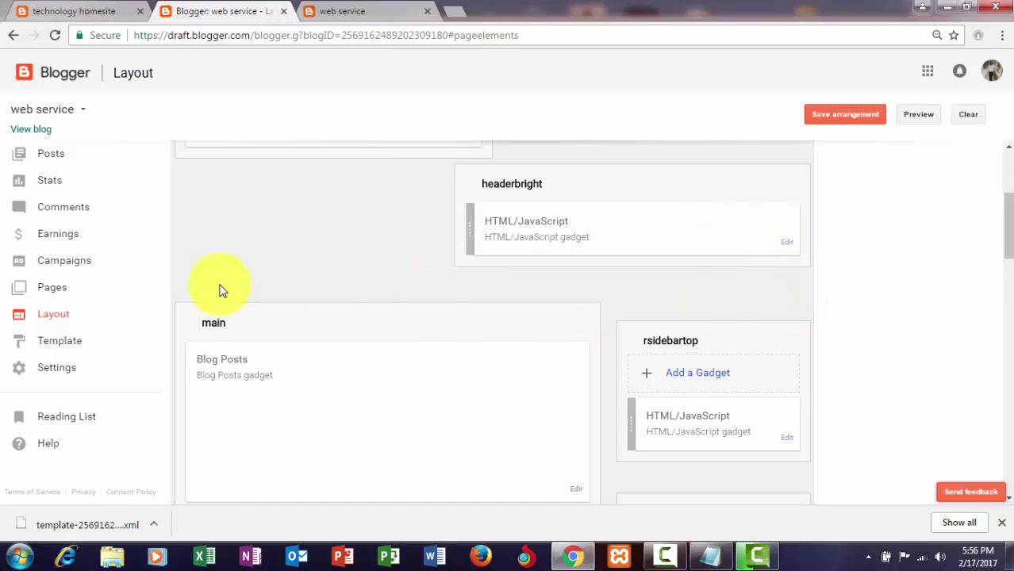
scroll(543, 249, "up", 3)
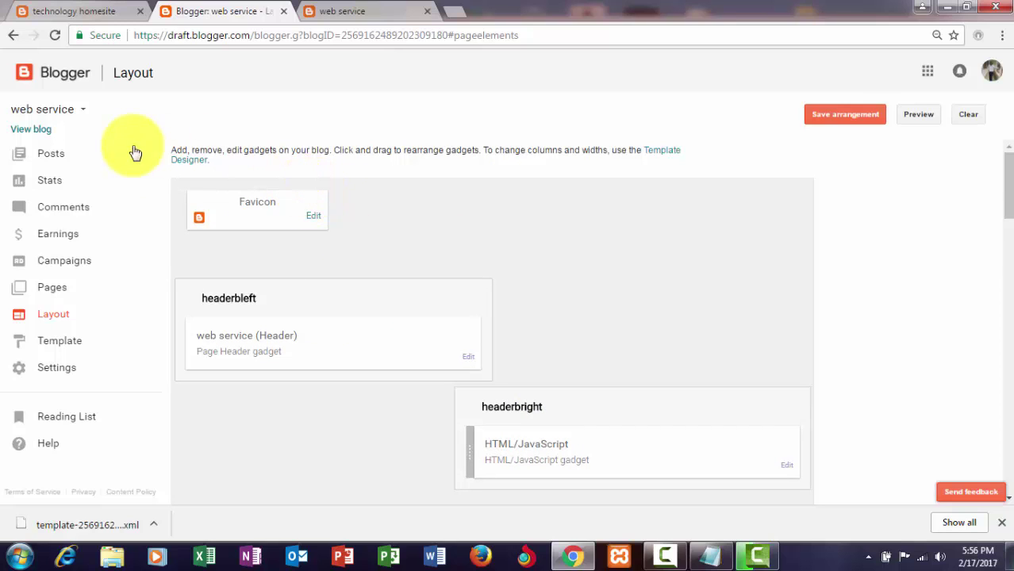
- Go to Template in the sidebar and choose Edit HTML for the web service blog
left_click(99, 343)
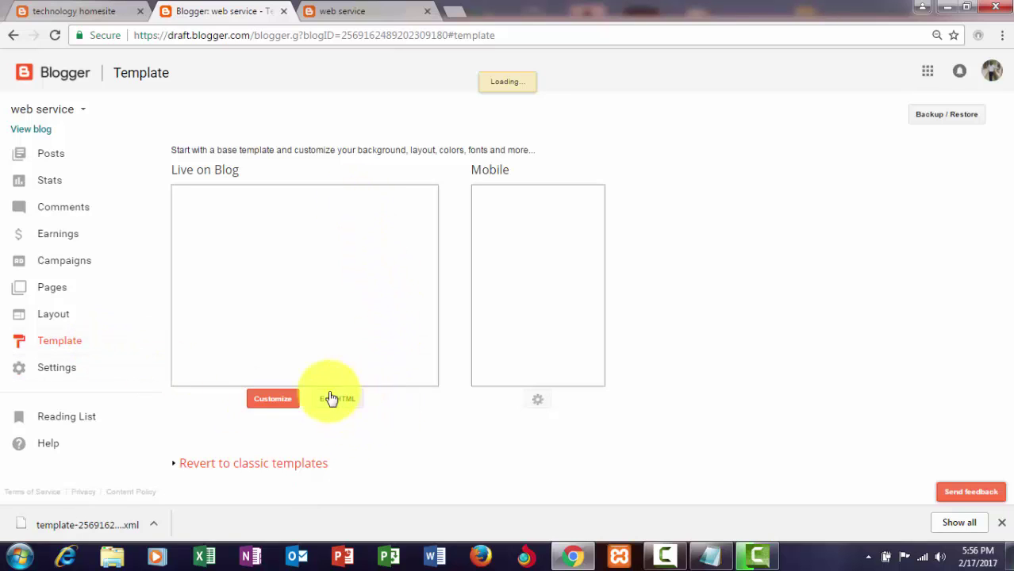
left_click(338, 404)
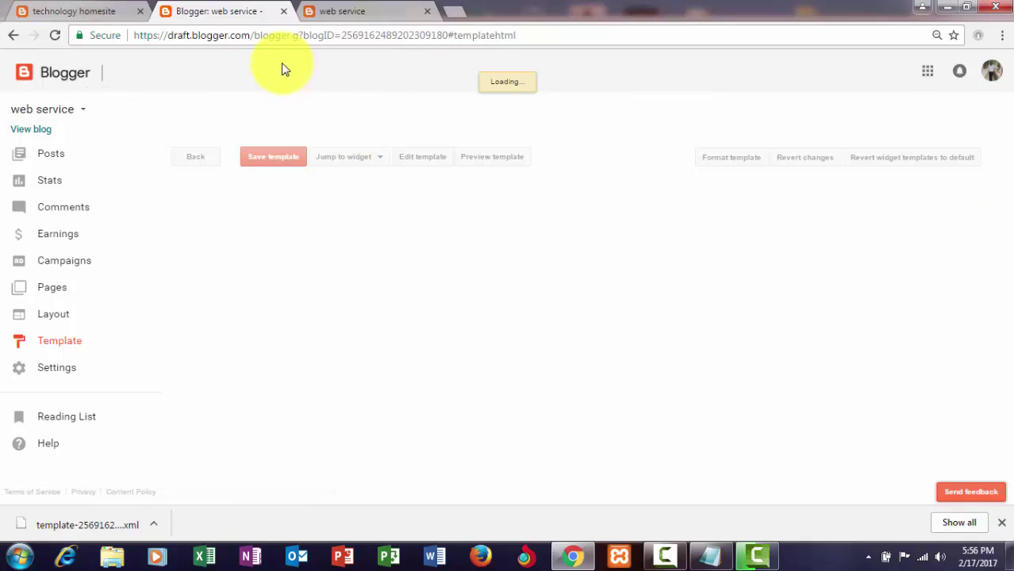
- Reload the HTML editor, scroll through the full template code, then return to template.txt
left_click(57, 36)
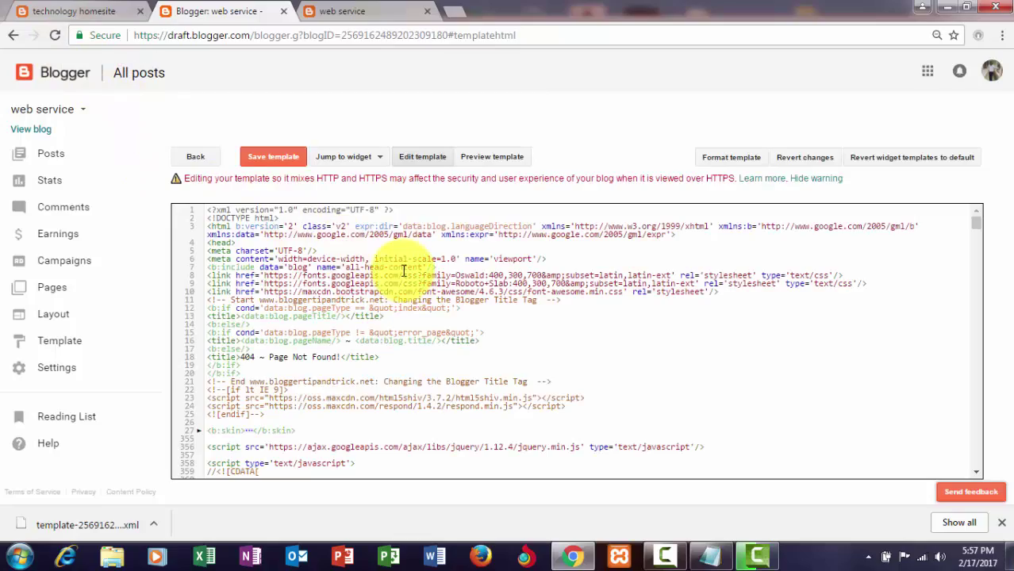
scroll(401, 272, "down", 2)
scroll(403, 270, "down", 10)
scroll(403, 270, "down", 3)
scroll(404, 270, "down", 3)
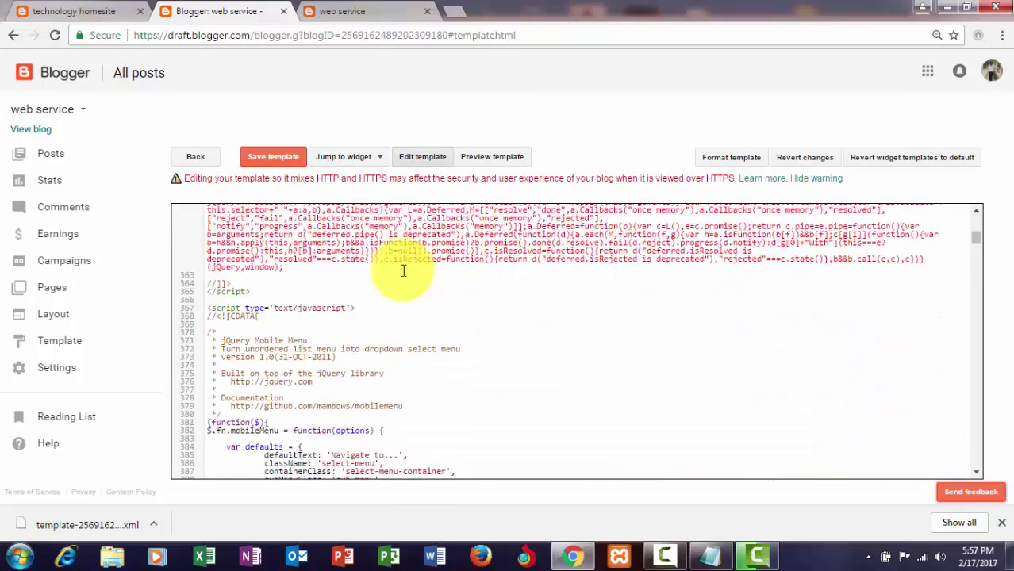
scroll(403, 271, "down", 3)
scroll(403, 271, "down", 3)
scroll(403, 271, "down", 4)
scroll(403, 270, "down", 4)
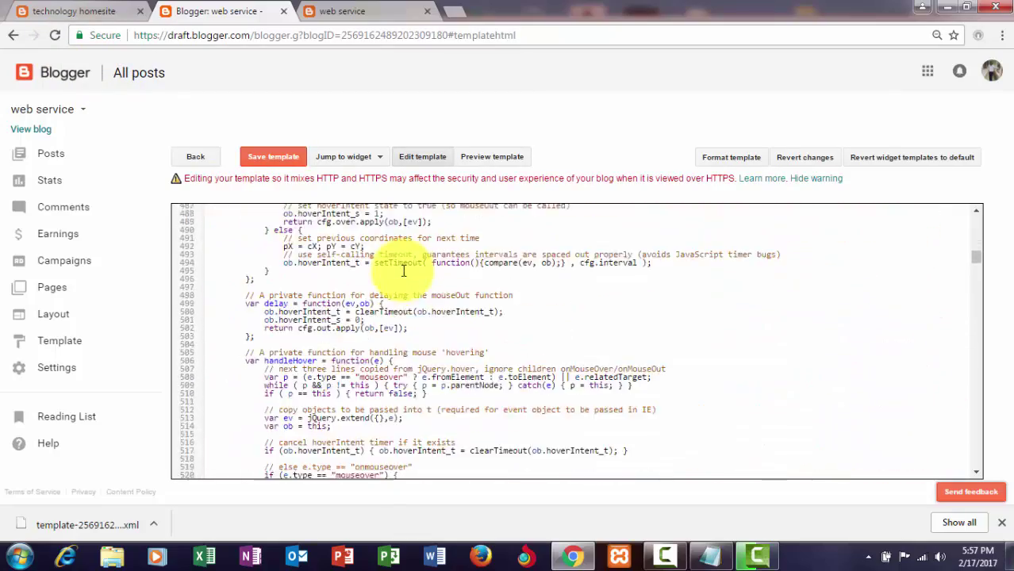
scroll(403, 270, "down", 4)
scroll(401, 270, "down", 4)
scroll(403, 271, "down", 2)
scroll(403, 270, "down", 3)
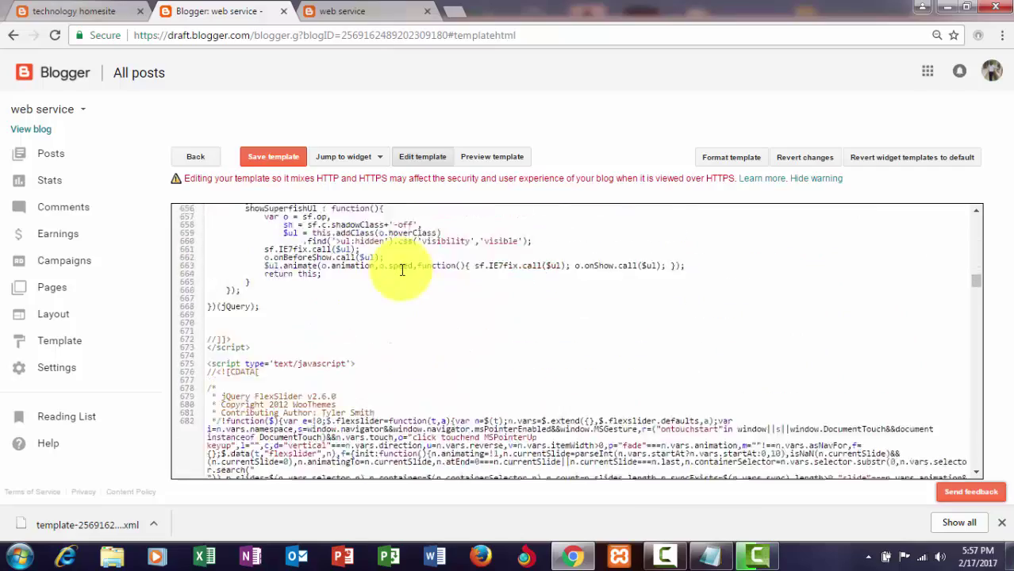
scroll(403, 270, "up", 6)
scroll(403, 271, "up", 4)
scroll(403, 271, "up", 5)
scroll(403, 270, "down", 3)
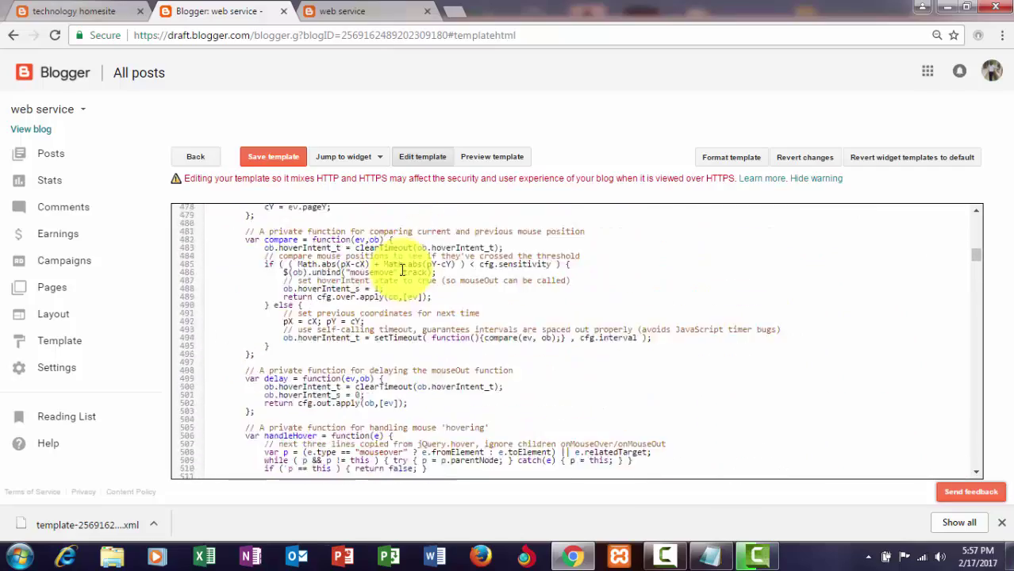
scroll(403, 270, "down", 2)
scroll(403, 270, "down", 1)
scroll(403, 270, "up", 1)
scroll(403, 271, "down", 2)
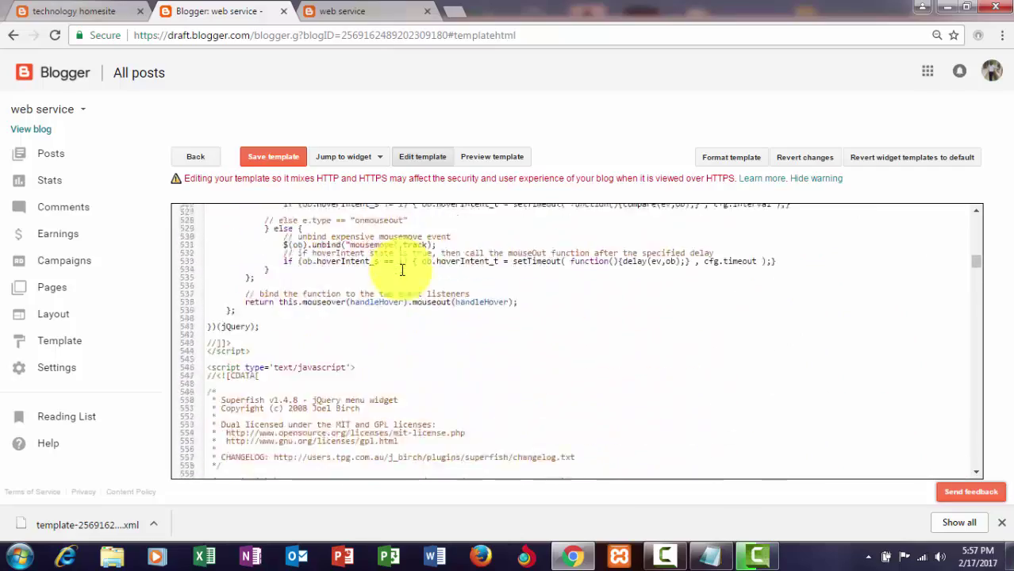
scroll(403, 271, "down", 2)
scroll(403, 270, "up", 15)
scroll(402, 271, "up", 5)
scroll(401, 270, "up", 5)
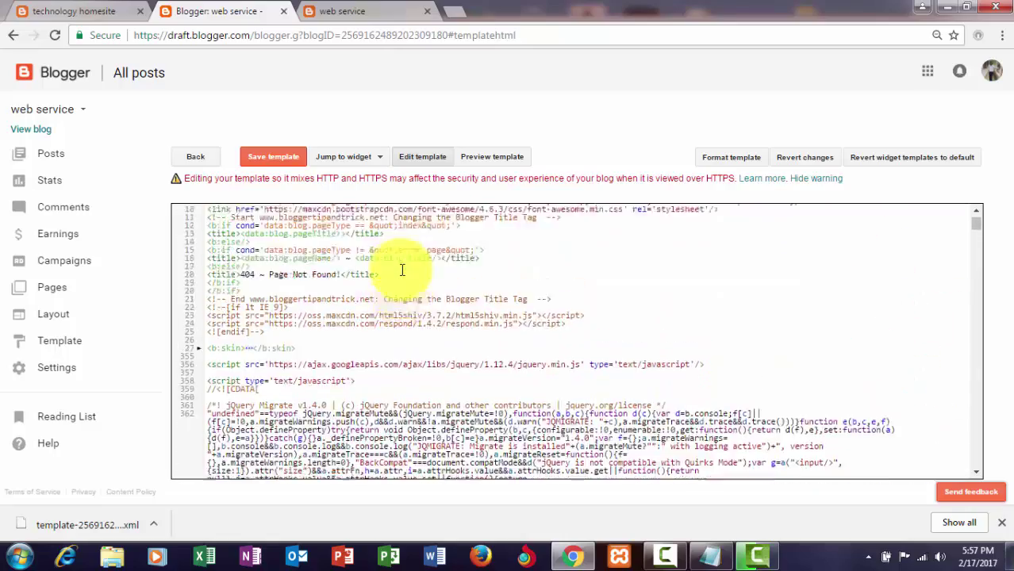
scroll(401, 271, "up", 2)
scroll(402, 271, "down", 3)
scroll(508, 302, "down", 1)
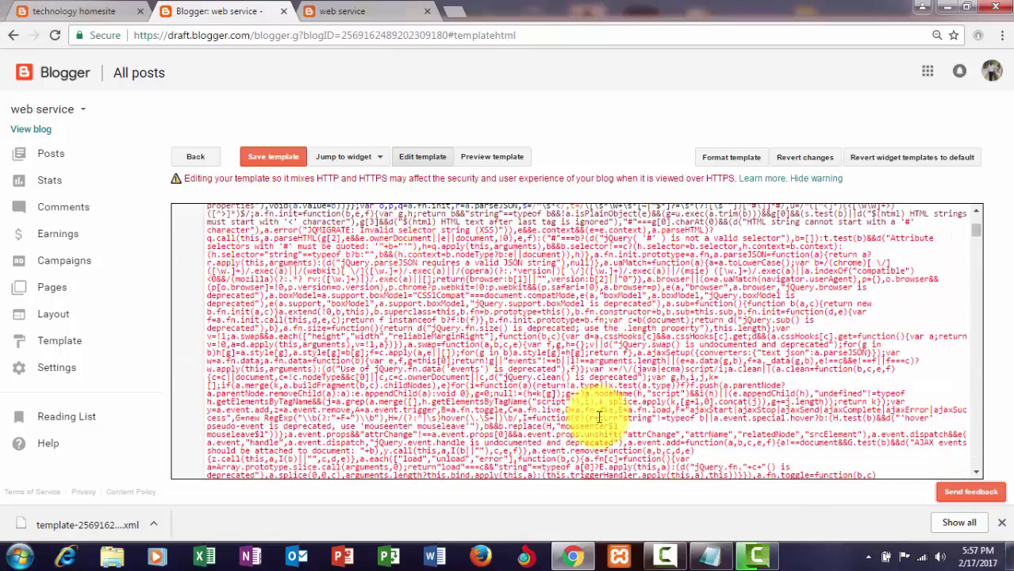
scroll(470, 317, "up", 5)
scroll(471, 305, "up", 5)
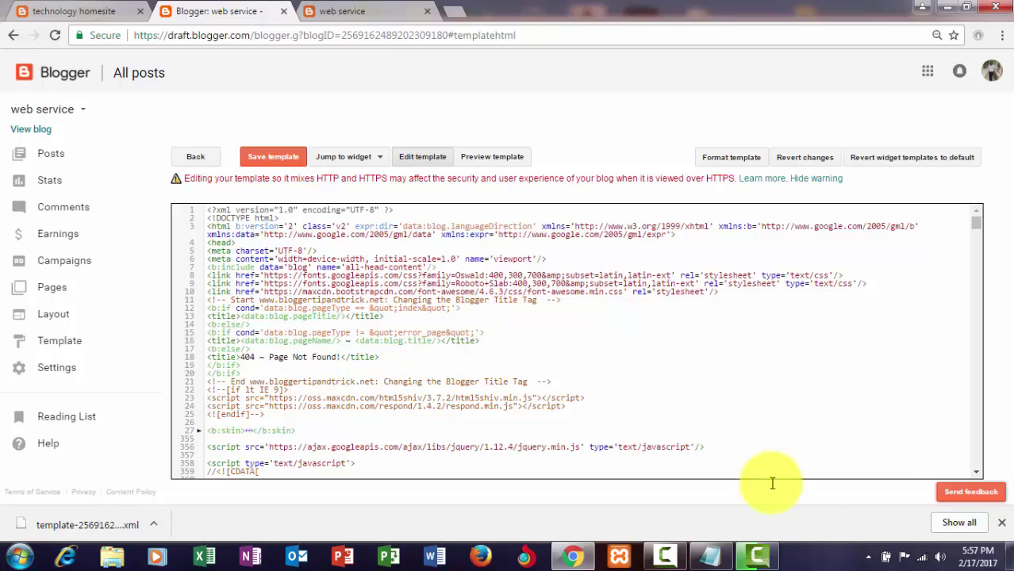
left_click(711, 556)
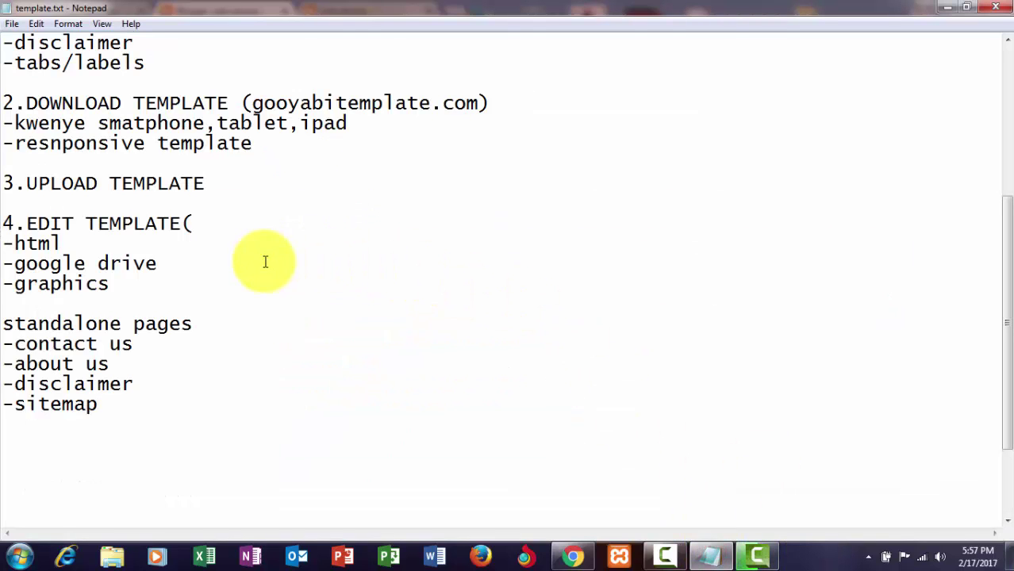
- Add a 'ctrl+f' reminder line to the end of the template.txt notes, then return to Blogger
key("Return")
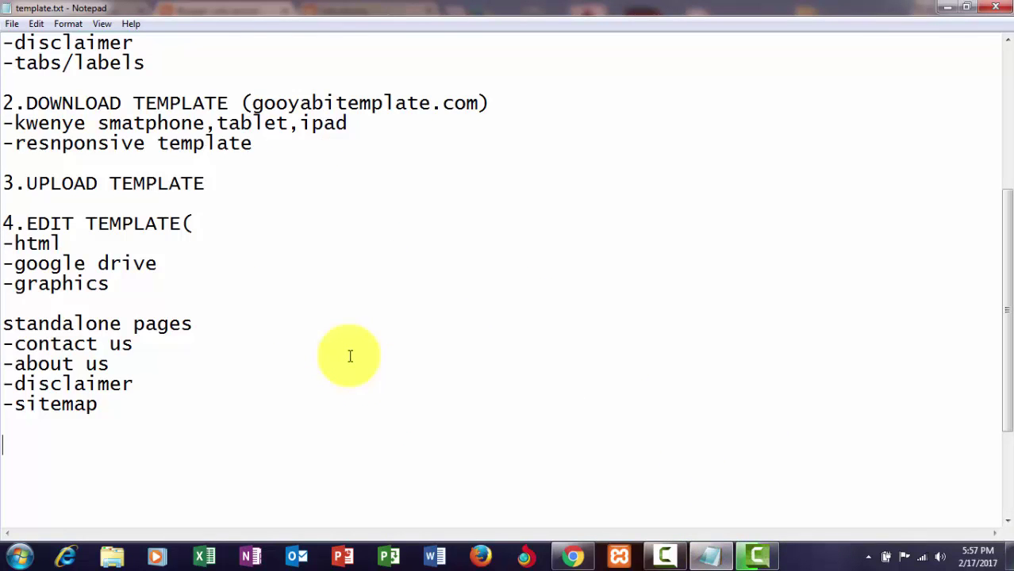
type("ctr")
type("l")
type("+")
type("f")
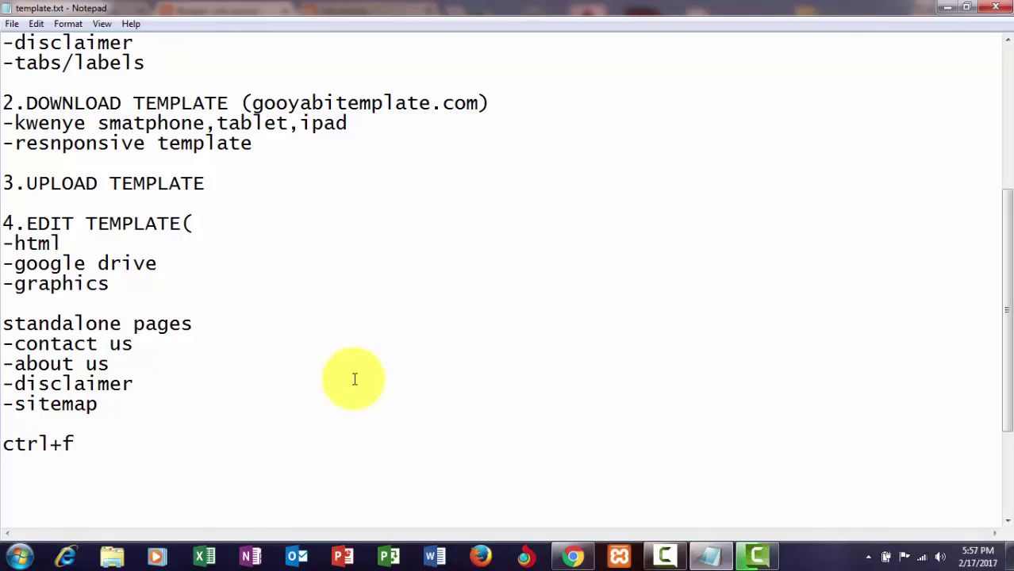
left_click(573, 555)
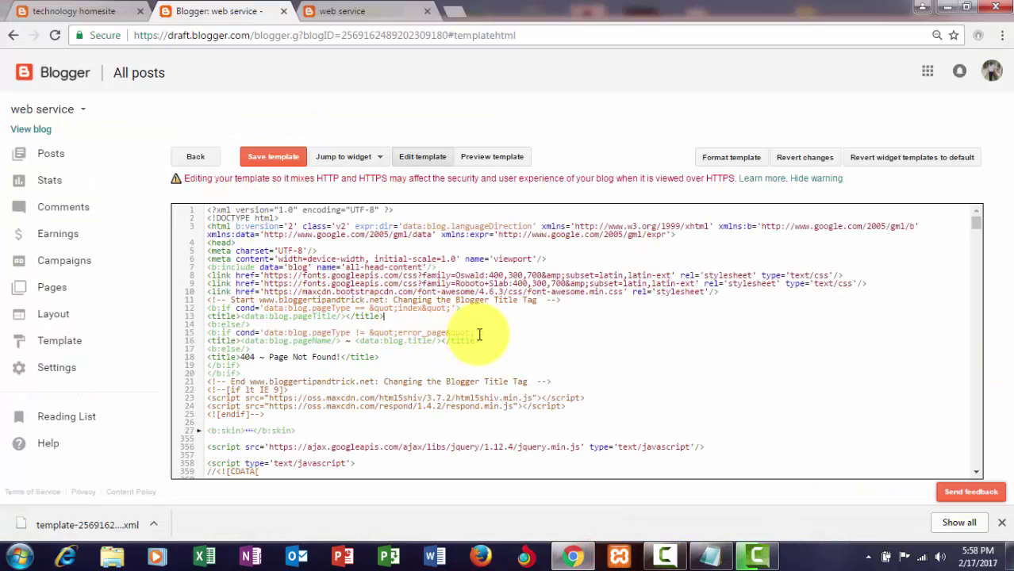
- Open a search inside the template code, then view the live web service blog homepage
left_click(384, 319)
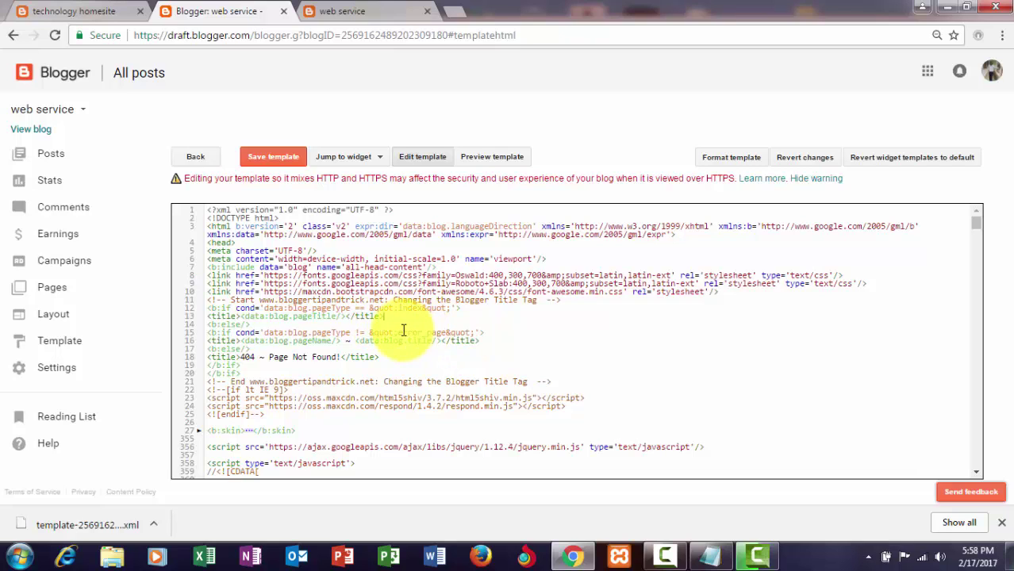
key("ctrl+f")
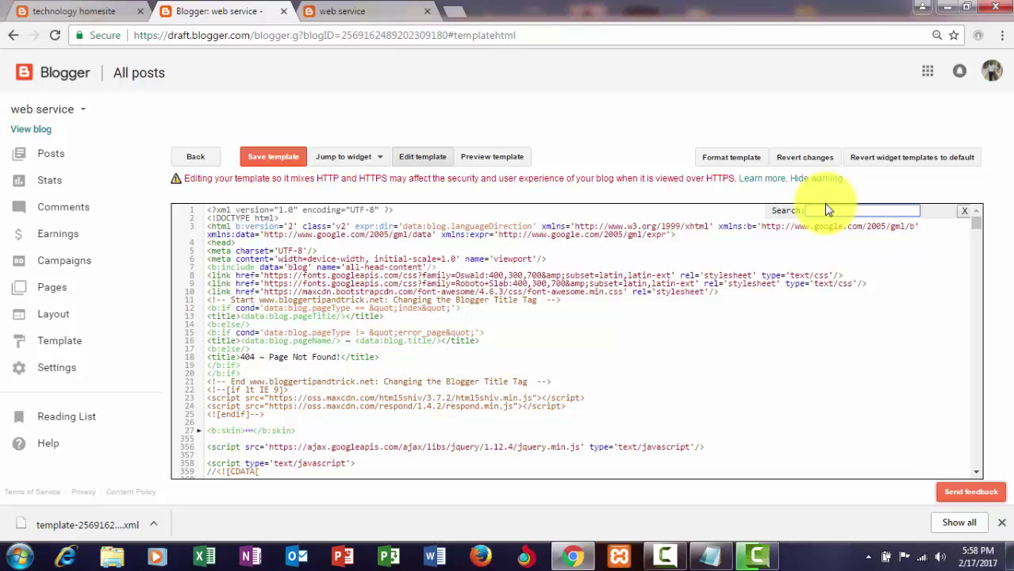
left_click(341, 11)
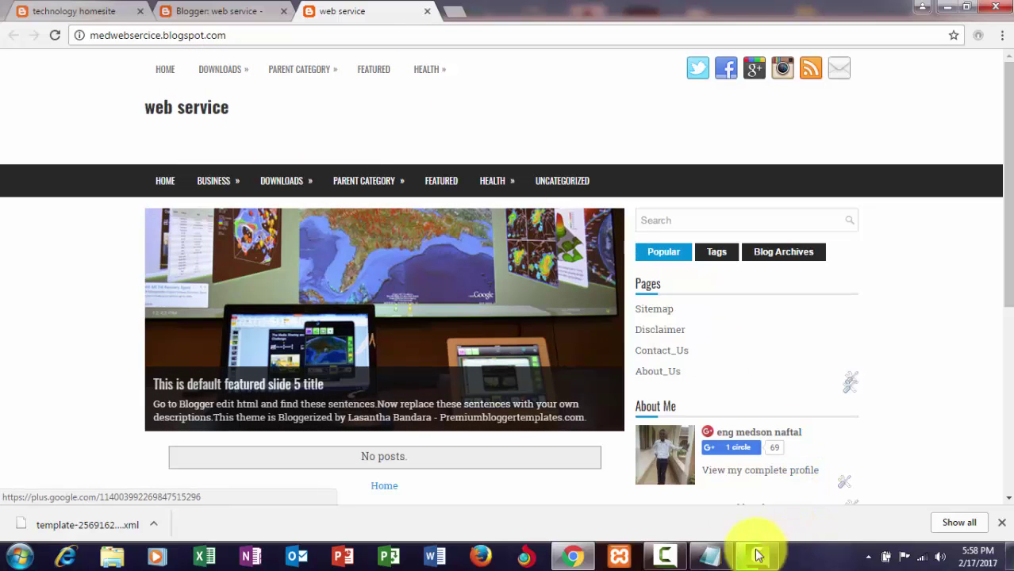
- Switch to the Notepad notes and back to the browser showing the web service blog
left_click(581, 553)
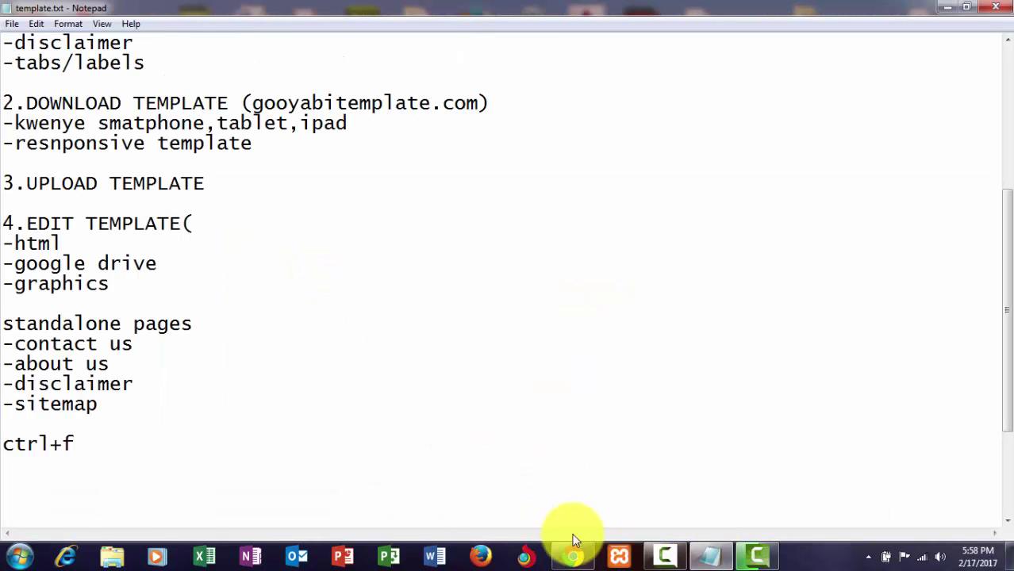
left_click(570, 557)
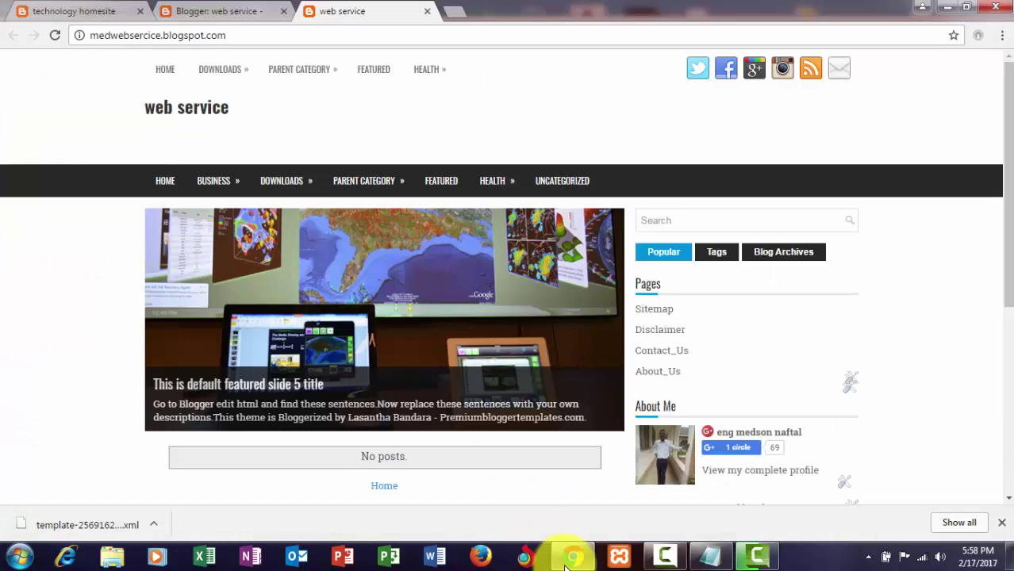
- Back in the template HTML editor, step through the code search matches for 'parent'
left_click(229, 11)
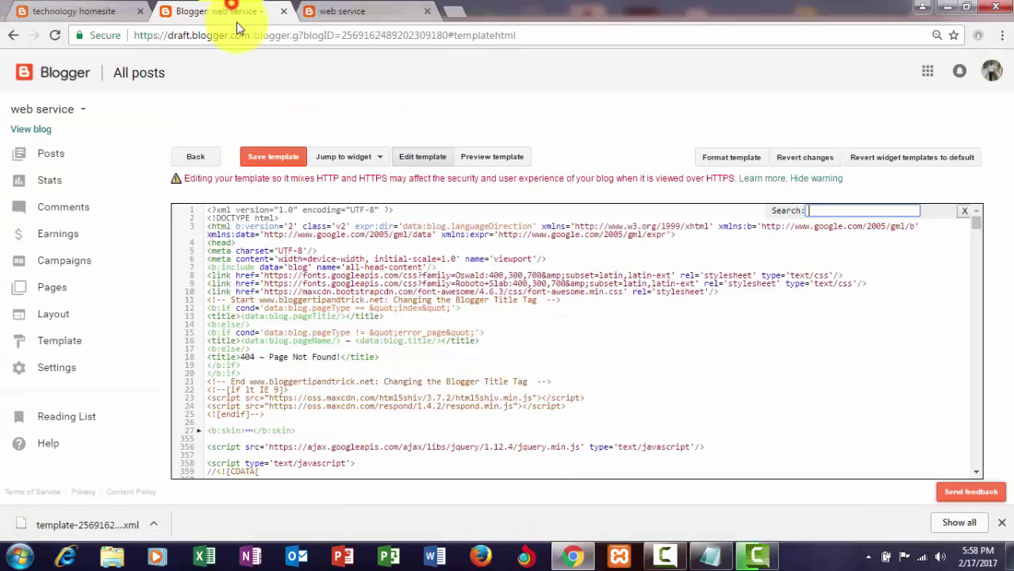
left_click(867, 208)
type("parent")
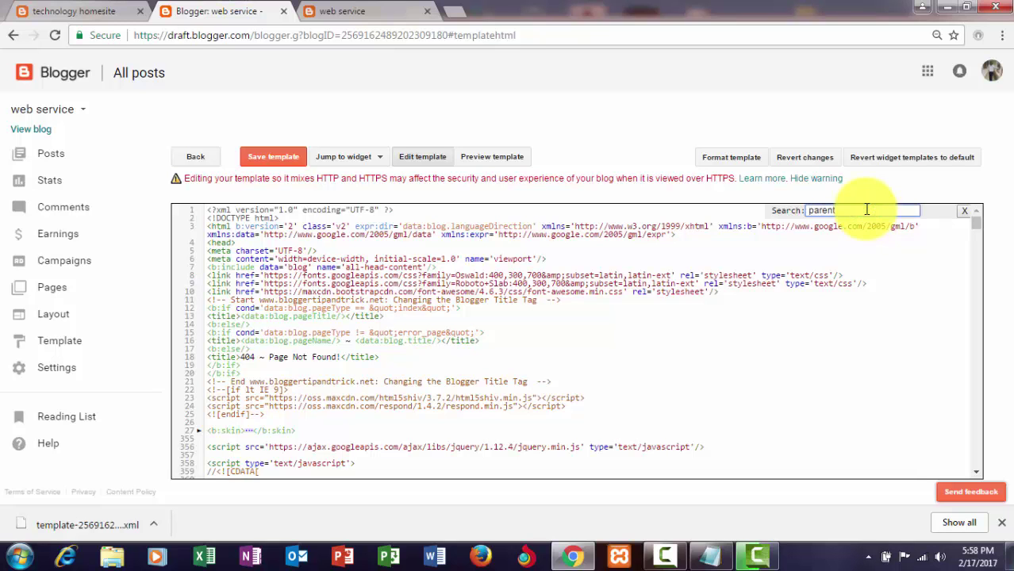
key("Return")
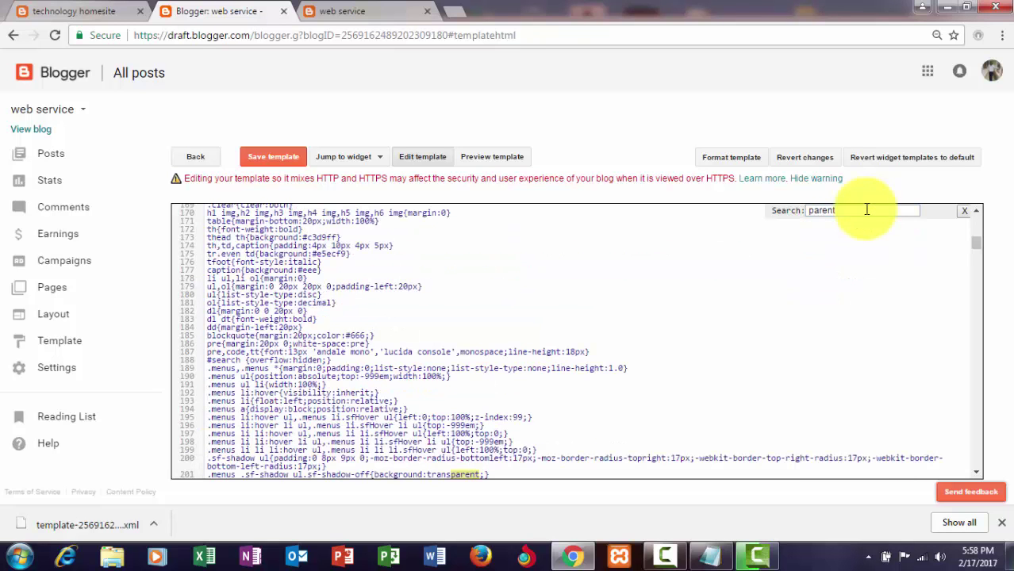
key("Return")
key("Return")
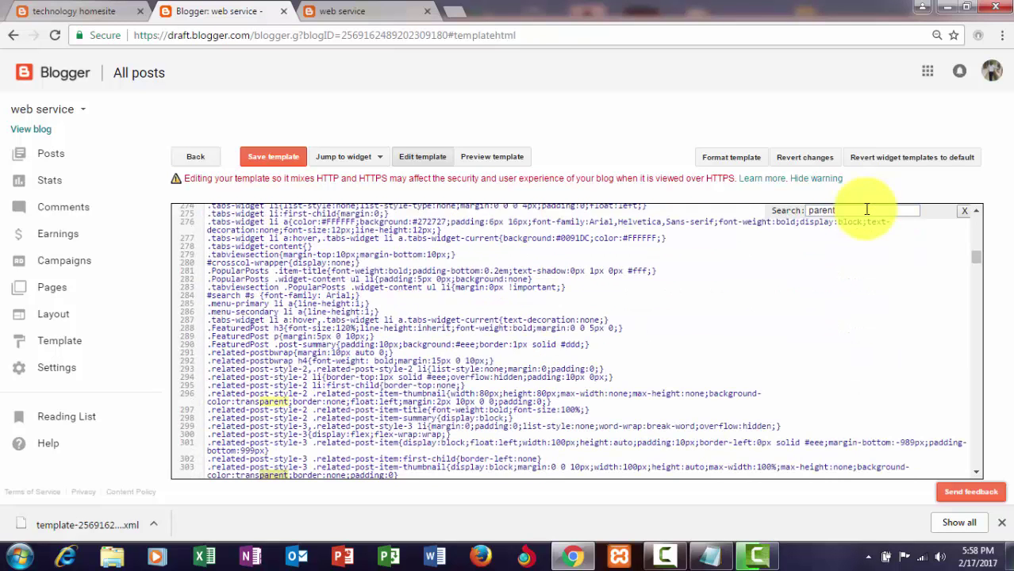
key("Return")
key("Return")
key("Return")
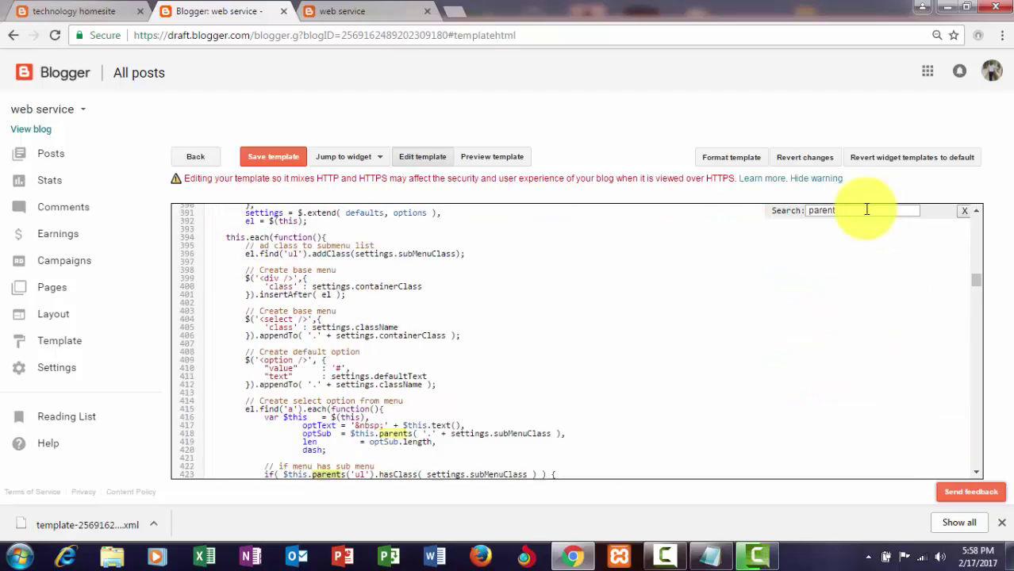
key("Return")
key("Return")
key("Return")
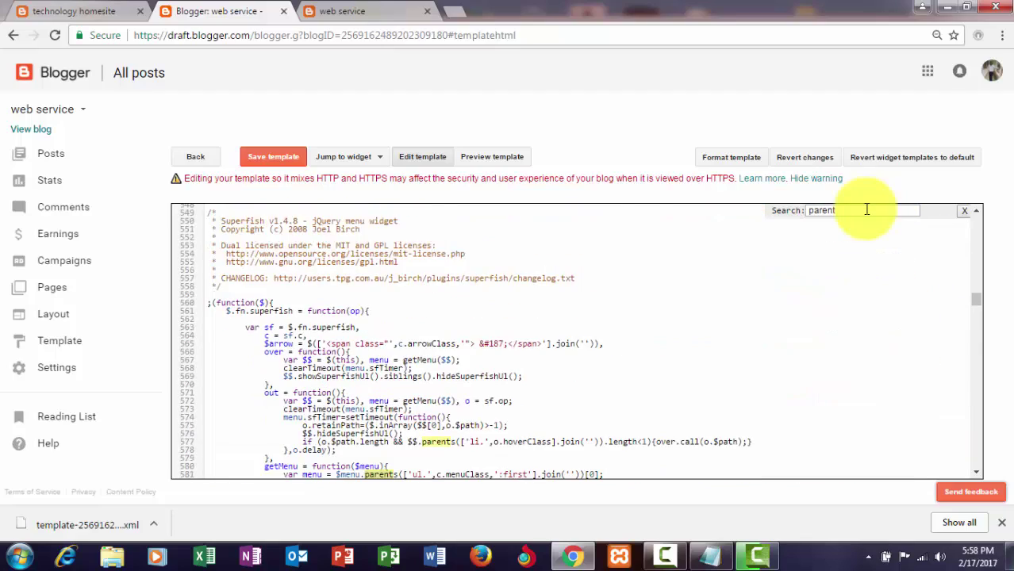
key("Return")
key("Return")
key("Return")
key("Return")
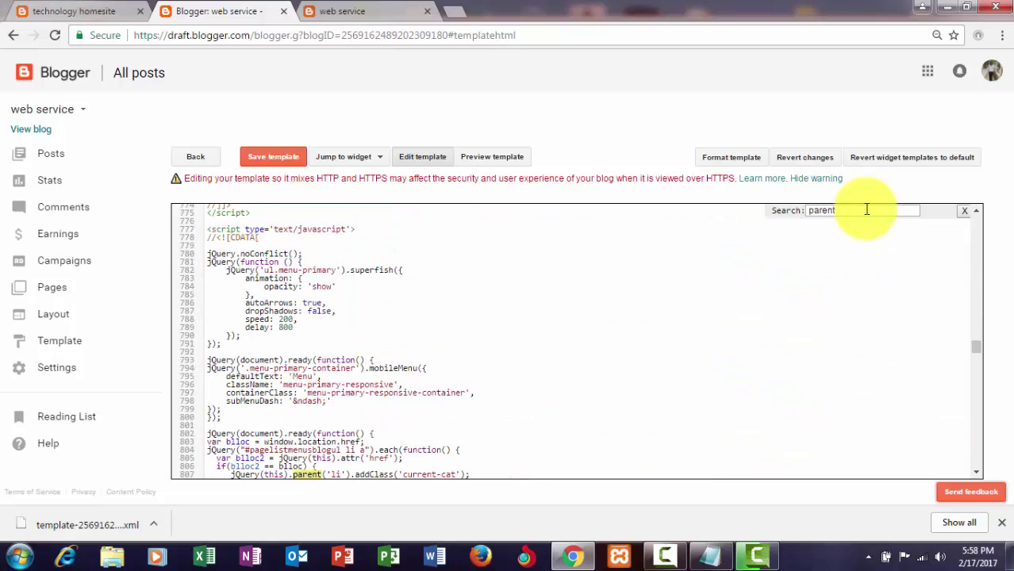
double_click(836, 209)
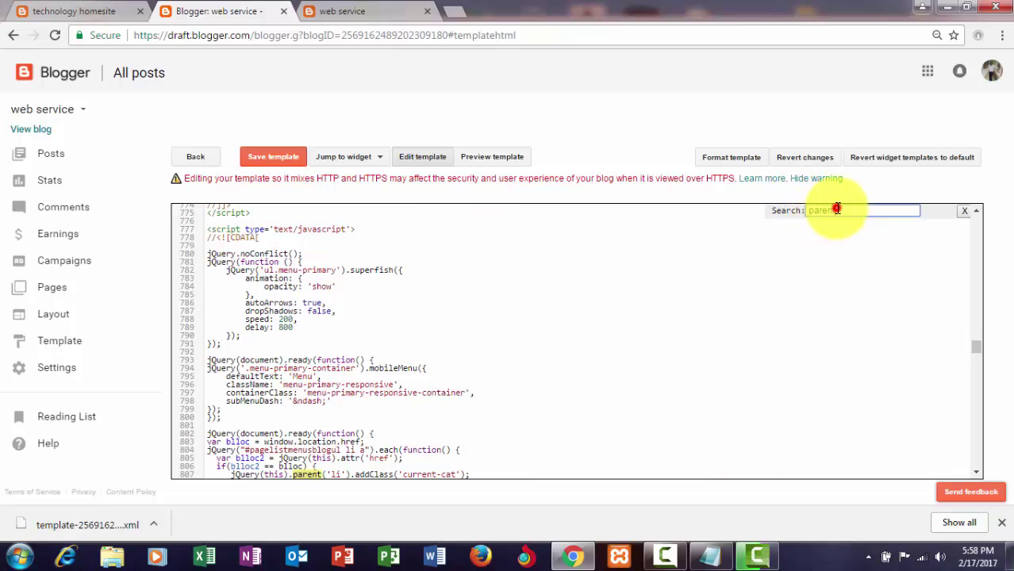
left_click_drag(837, 209, 801, 209)
type("p")
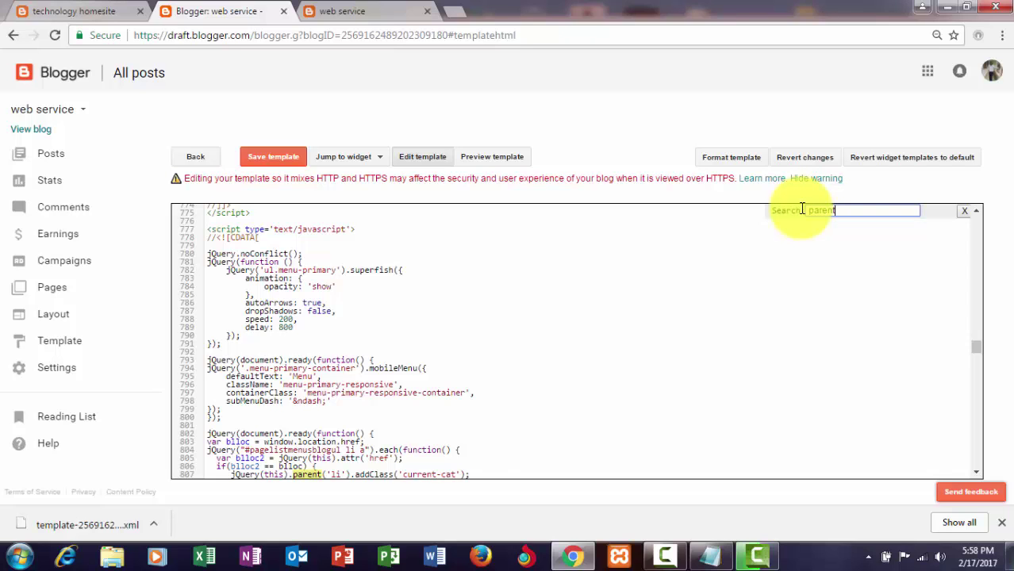
key("Return")
key("Return")
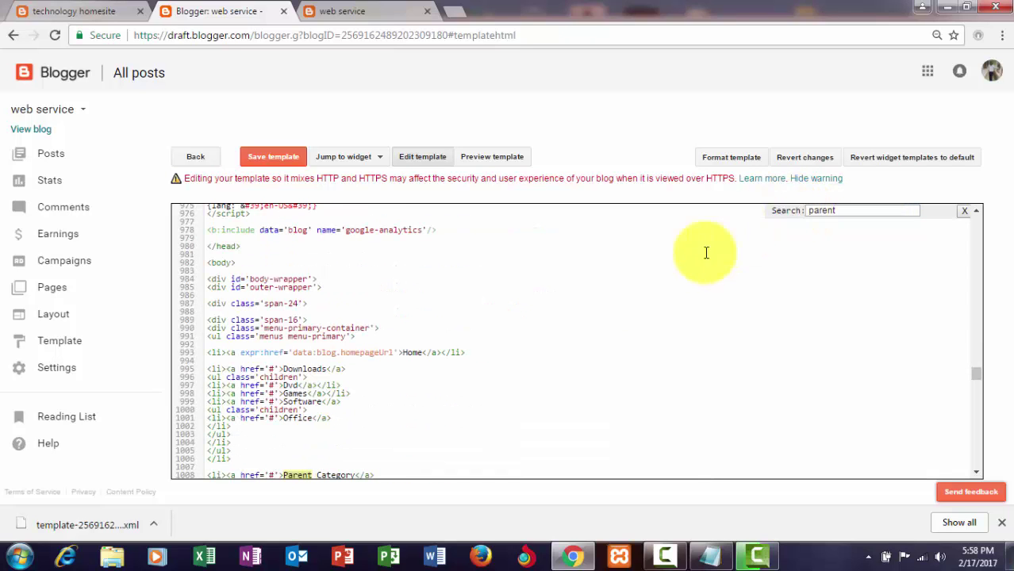
- Zoom and scroll the code to the menu-primary list and select line 993's Home item
scroll(399, 401, "down", 3)
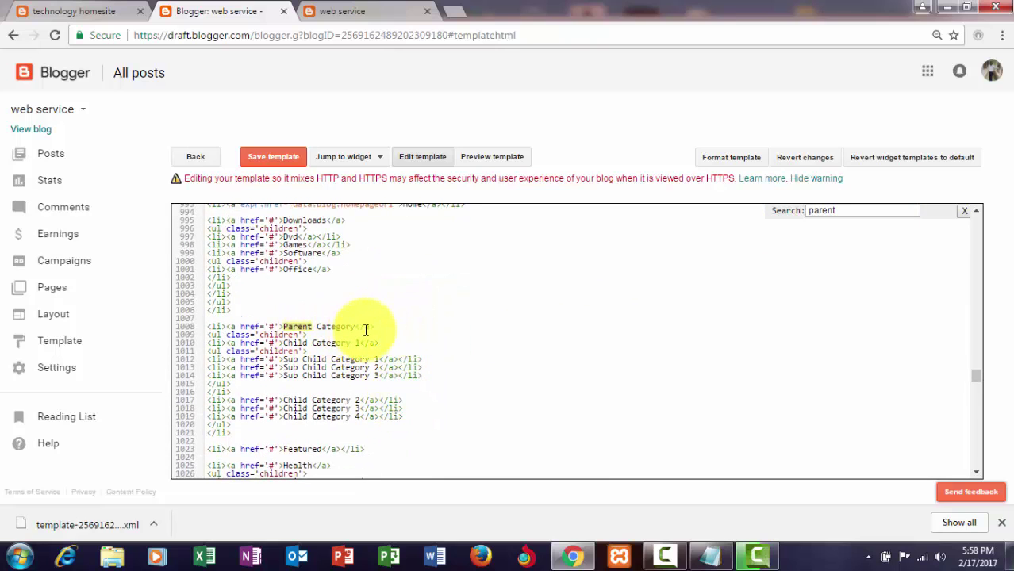
left_click(320, 327)
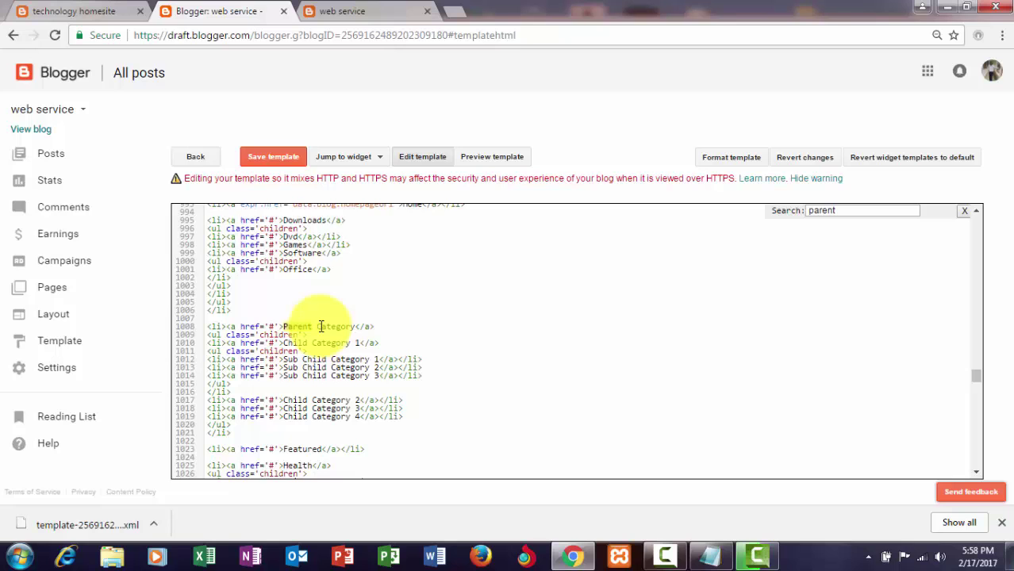
scroll(321, 327, "up", 3)
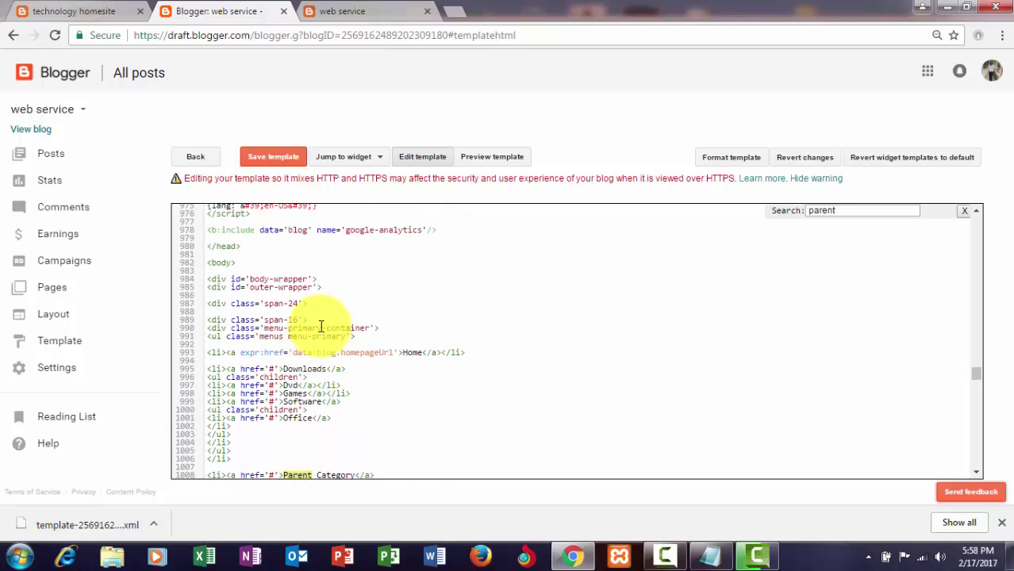
scroll(321, 327, "down", 2)
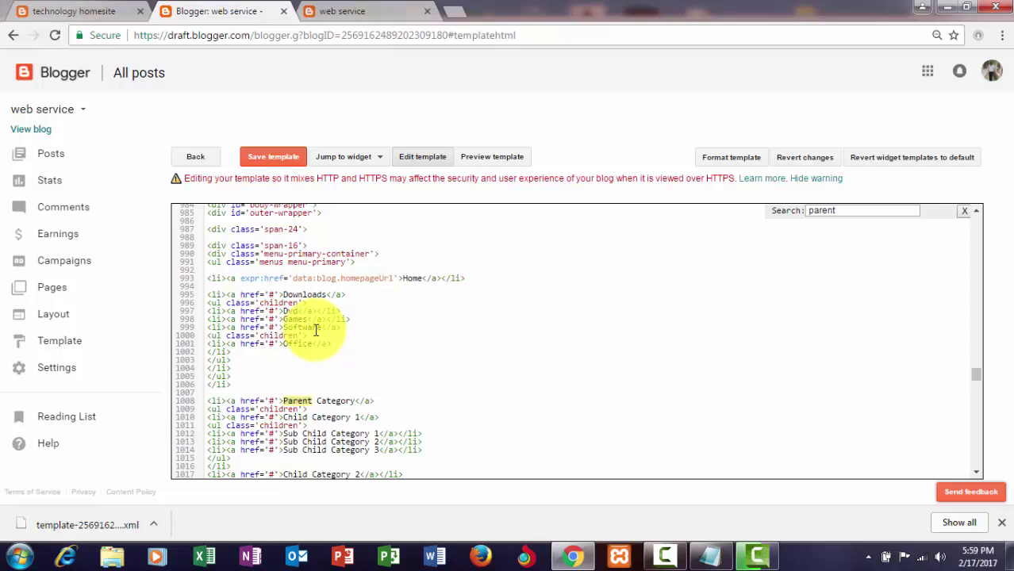
key("ctrl+plus")
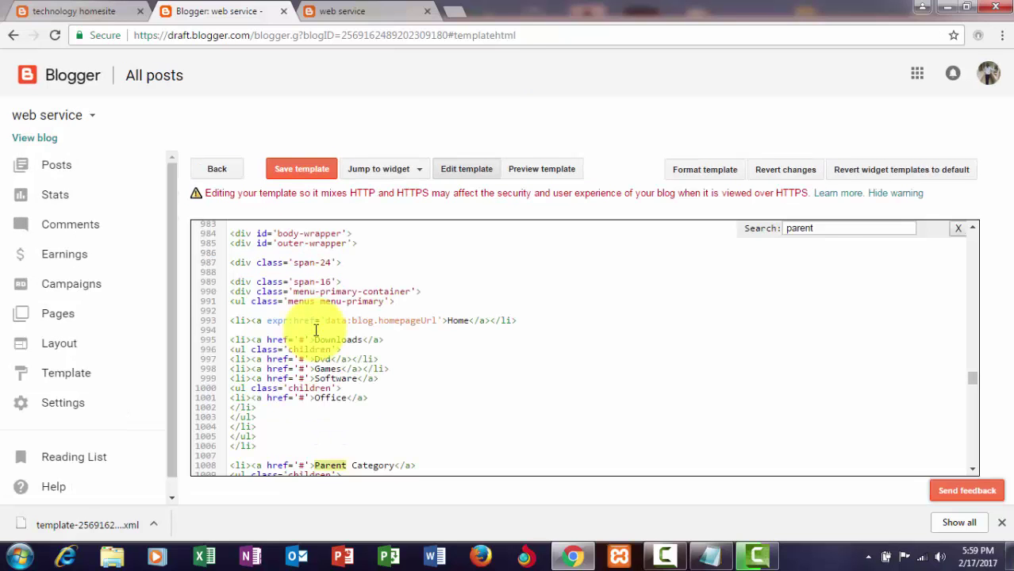
key("ctrl+plus")
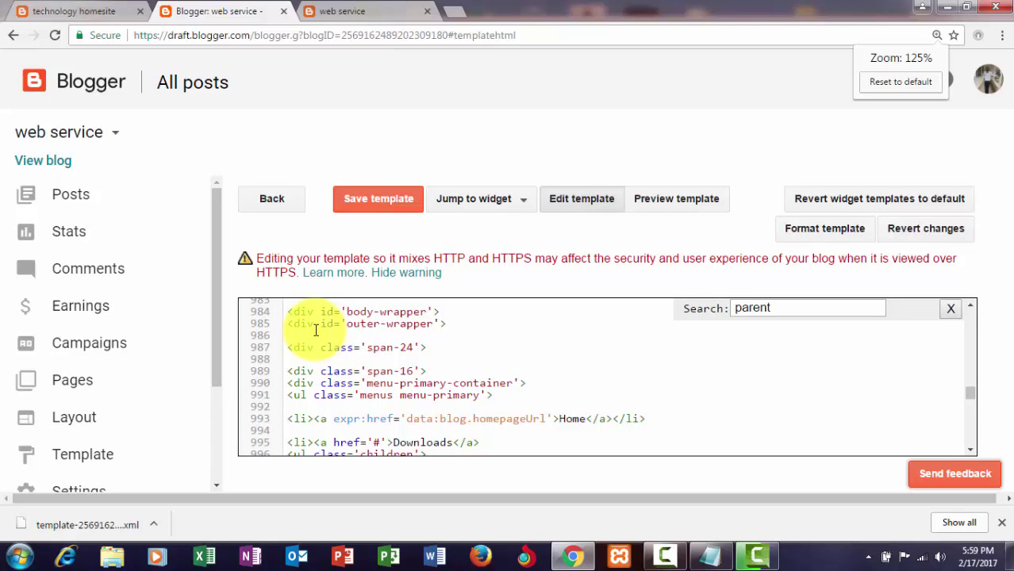
key("ctrl+plus")
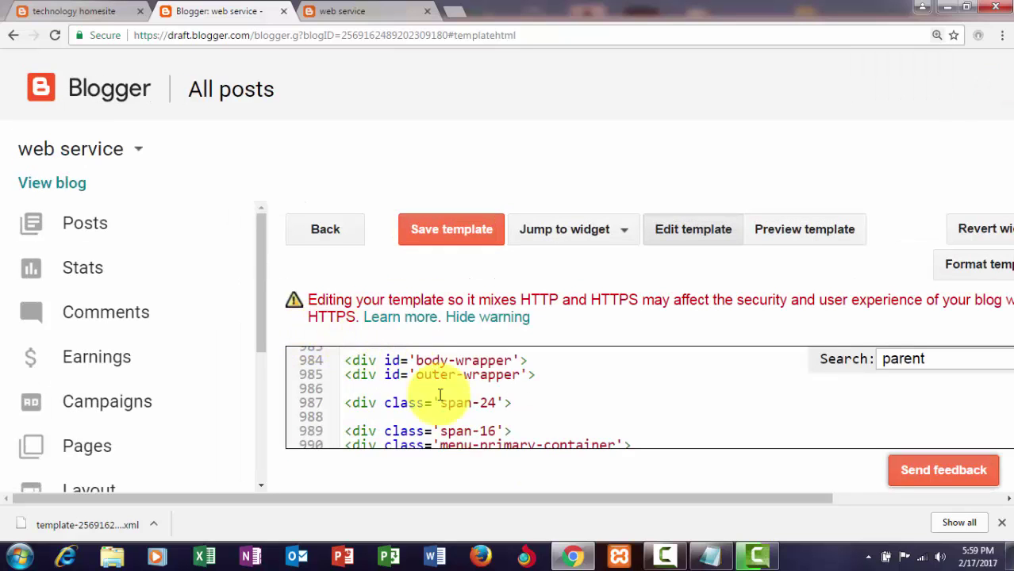
left_click_drag(576, 498, 720, 498)
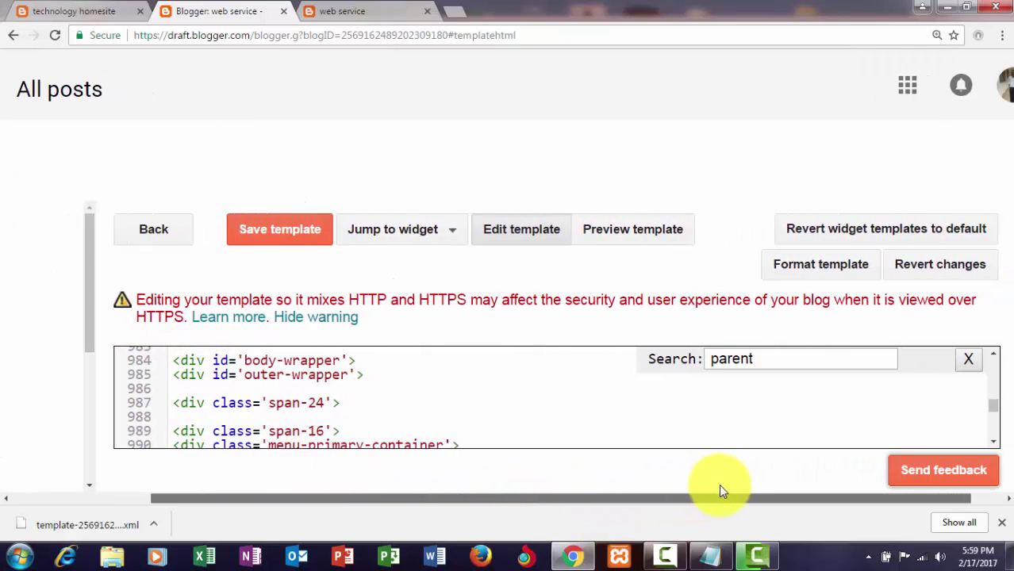
scroll(621, 400, "down", 1)
scroll(621, 401, "down", 2)
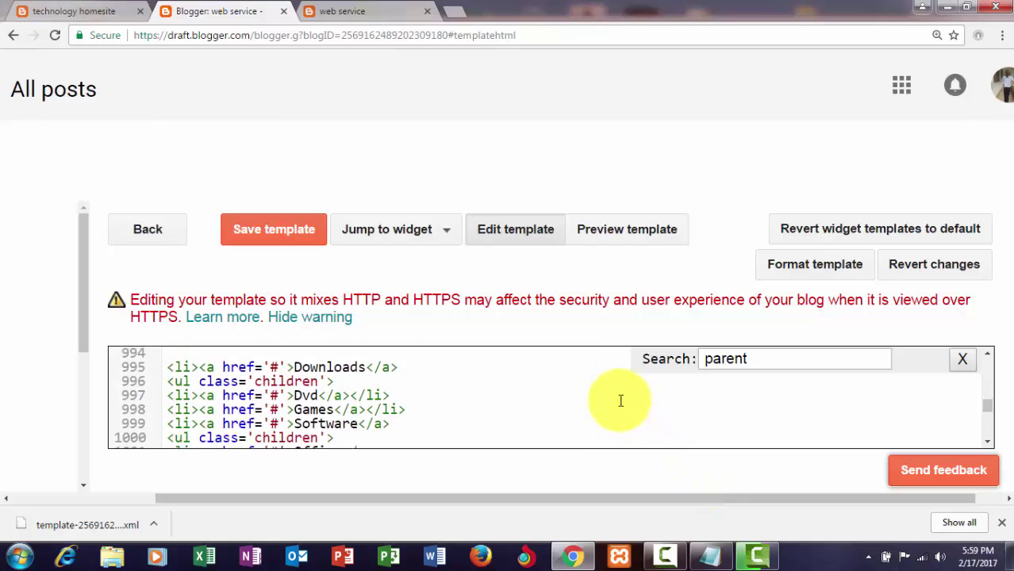
scroll(620, 401, "up", 3)
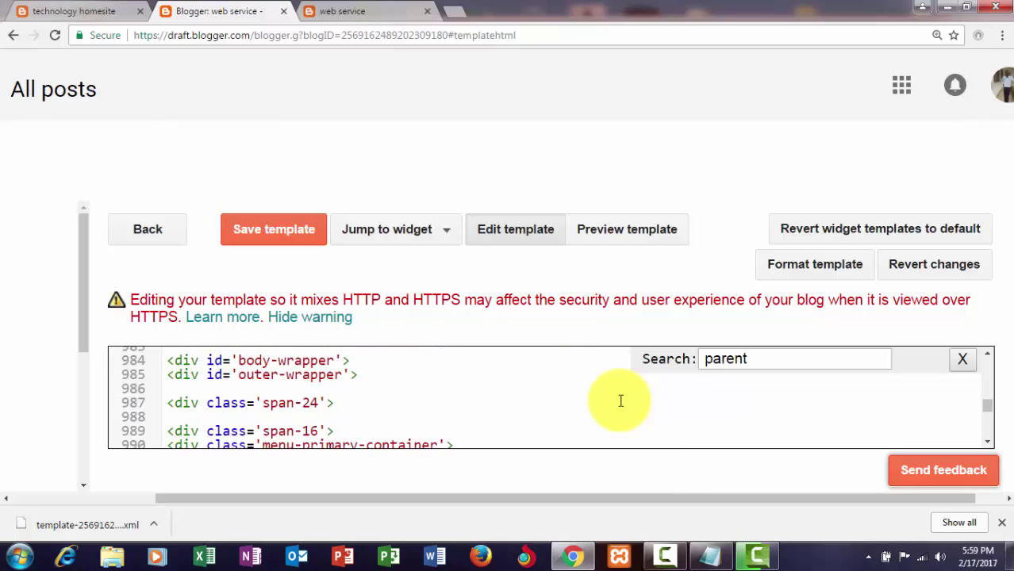
key("ctrl+minus")
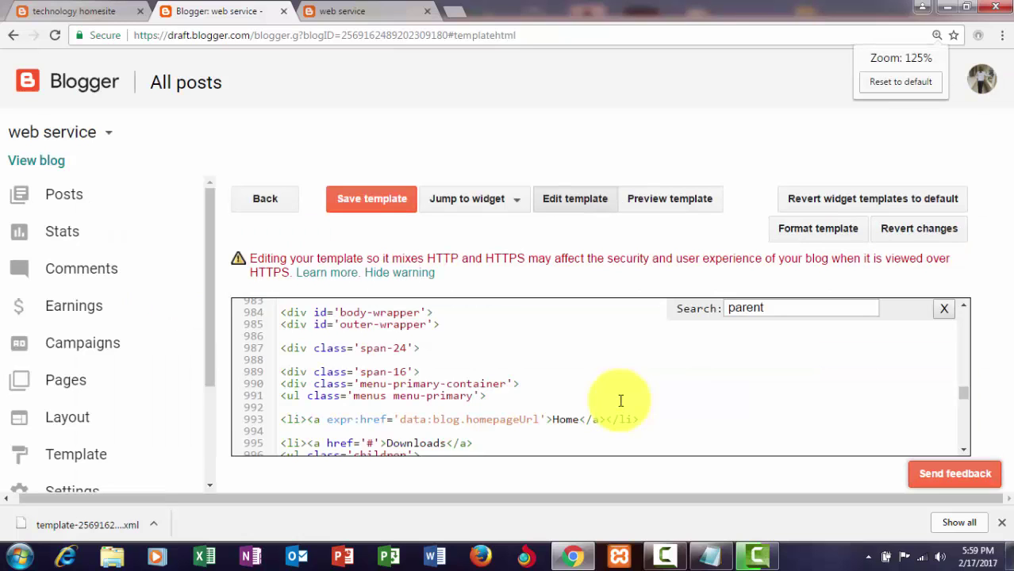
key("ctrl+minus")
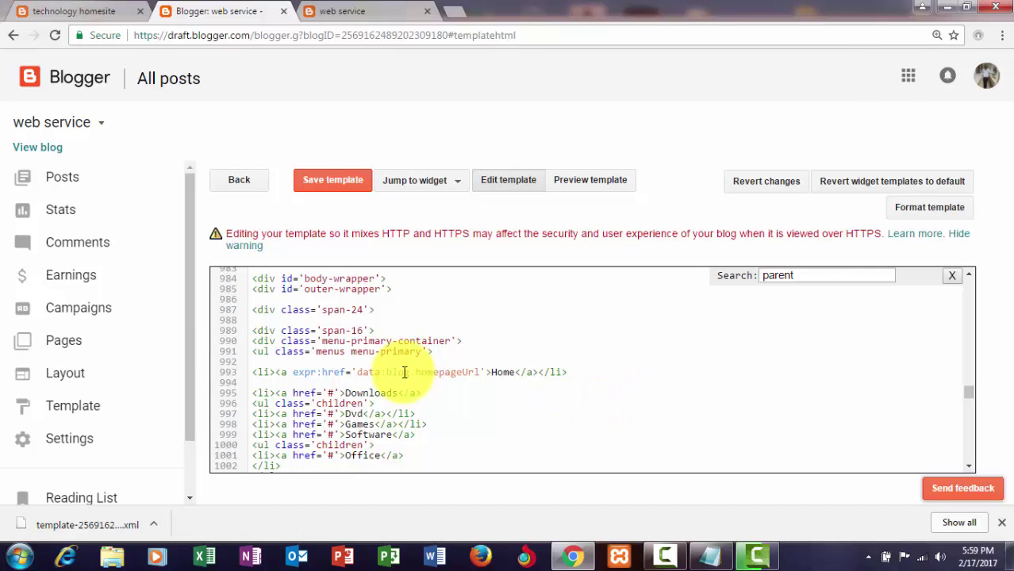
scroll(360, 381, "up", 1)
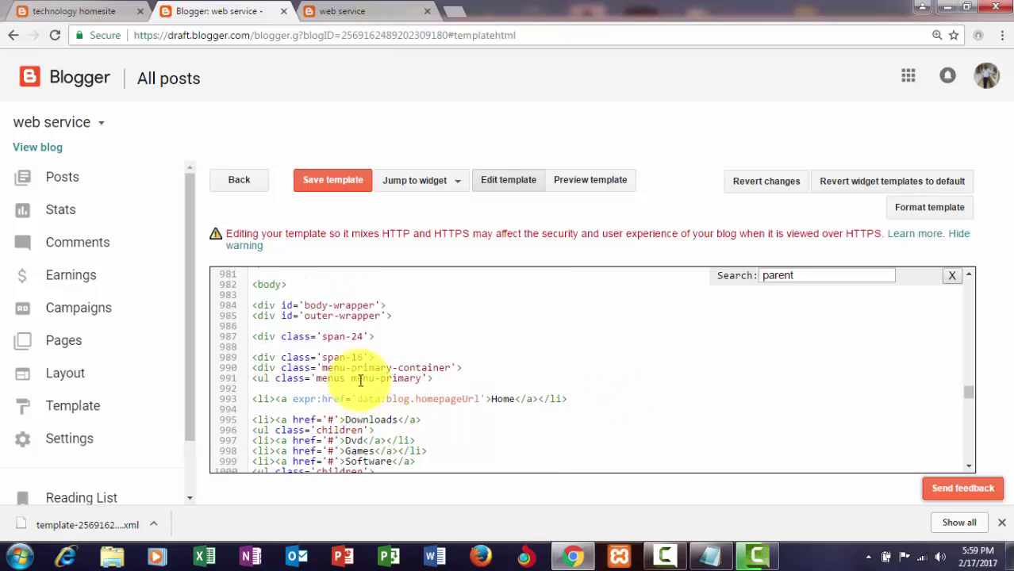
scroll(361, 380, "up", 3)
scroll(361, 381, "up", 3)
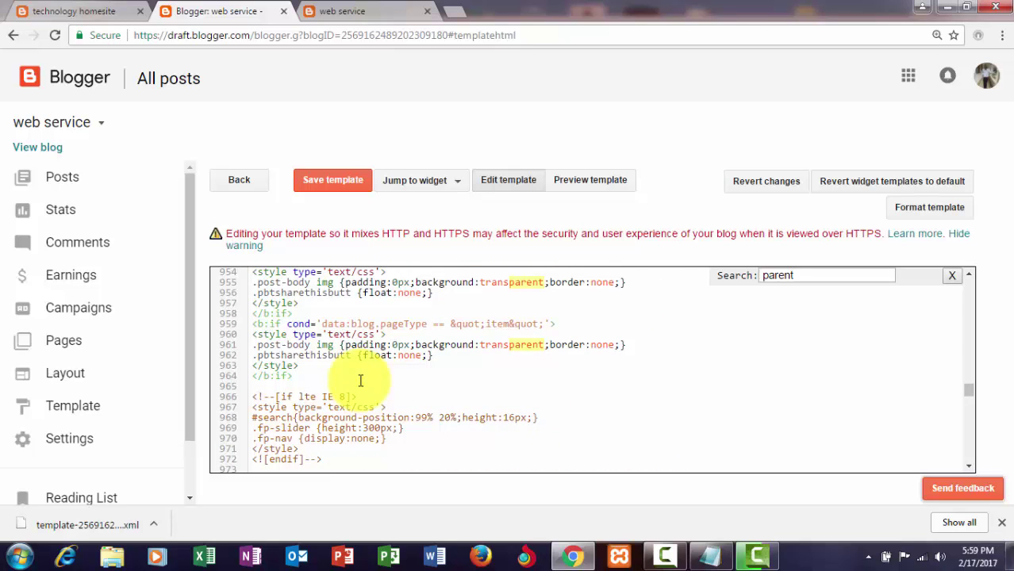
scroll(360, 380, "down", 3)
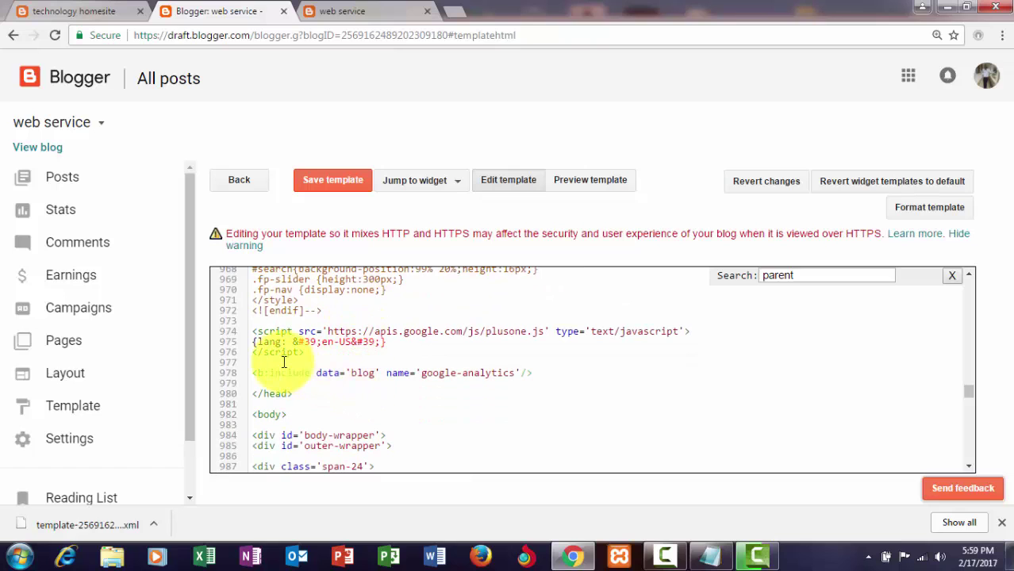
scroll(290, 372, "down", 1)
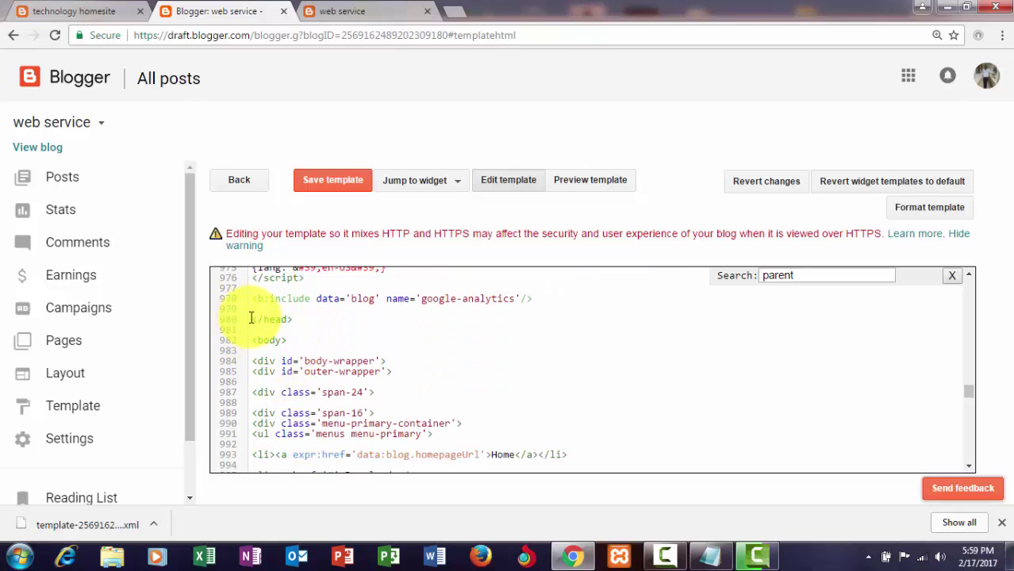
mouse_move(251, 318)
left_mouse_down()
mouse_move(294, 318)
mouse_move(252, 340)
left_mouse_up()
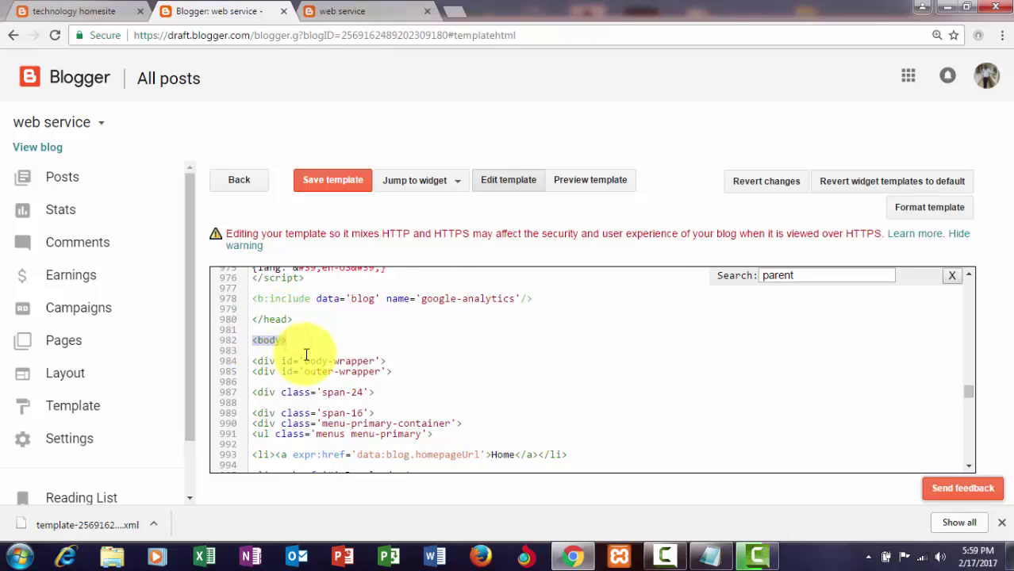
scroll(306, 355, "down", 1)
scroll(306, 355, "down", 1)
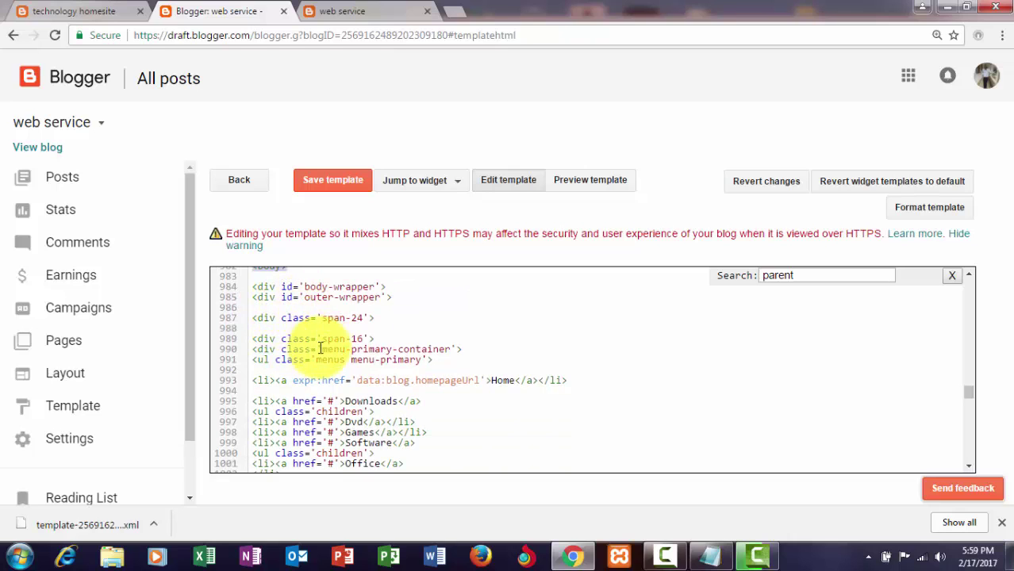
scroll(307, 355, "down", 1)
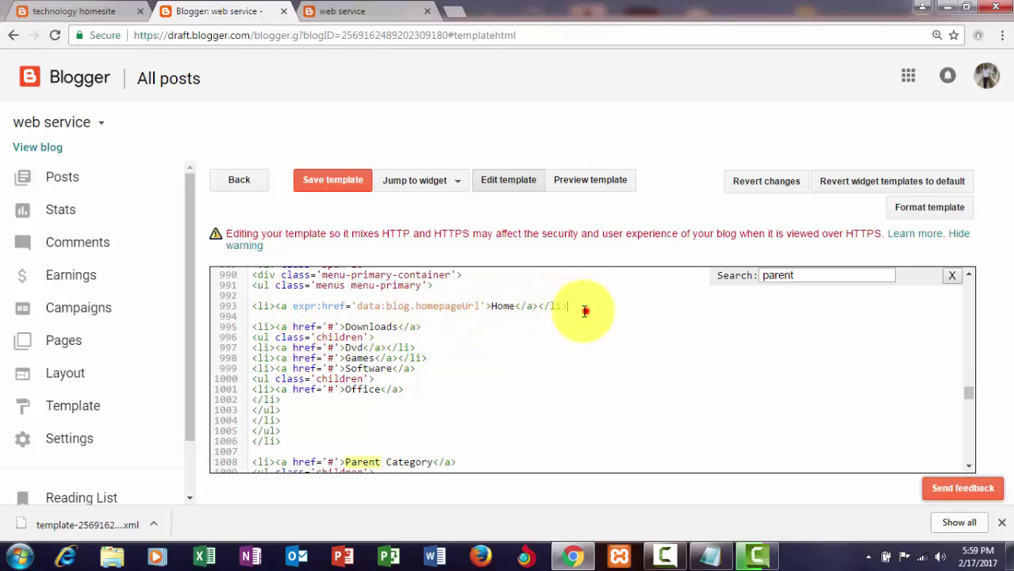
left_click_drag(585, 311, 254, 307)
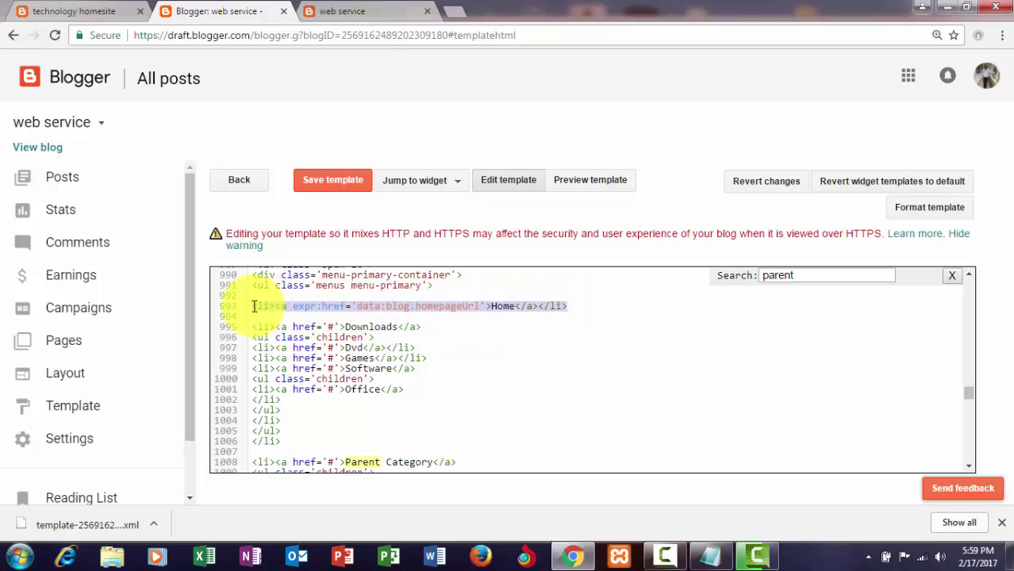
- Glance at the live blog, then select the Downloads menu block on lines 995–1007
left_click(575, 299)
left_click(332, 10)
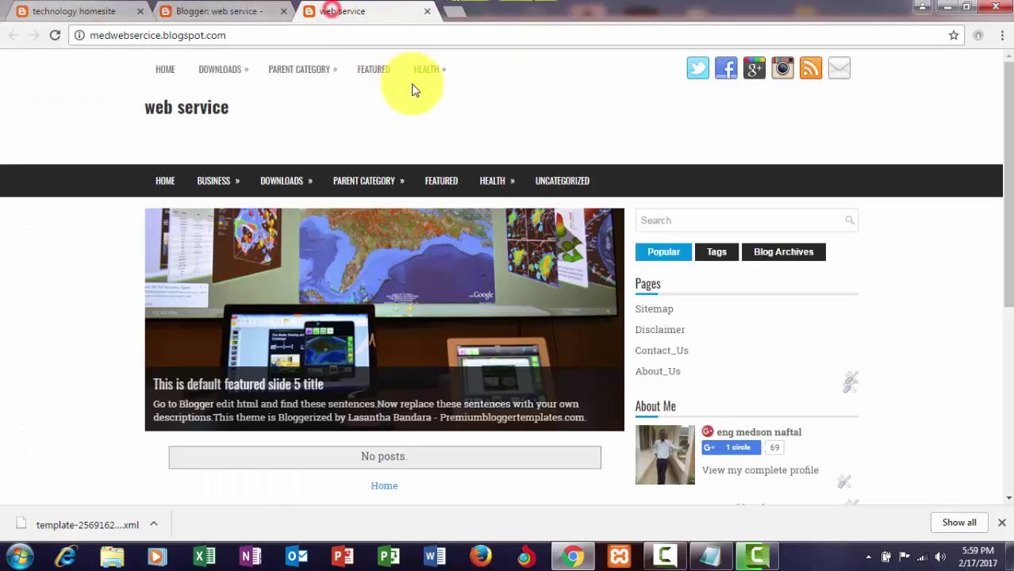
left_click(209, 11)
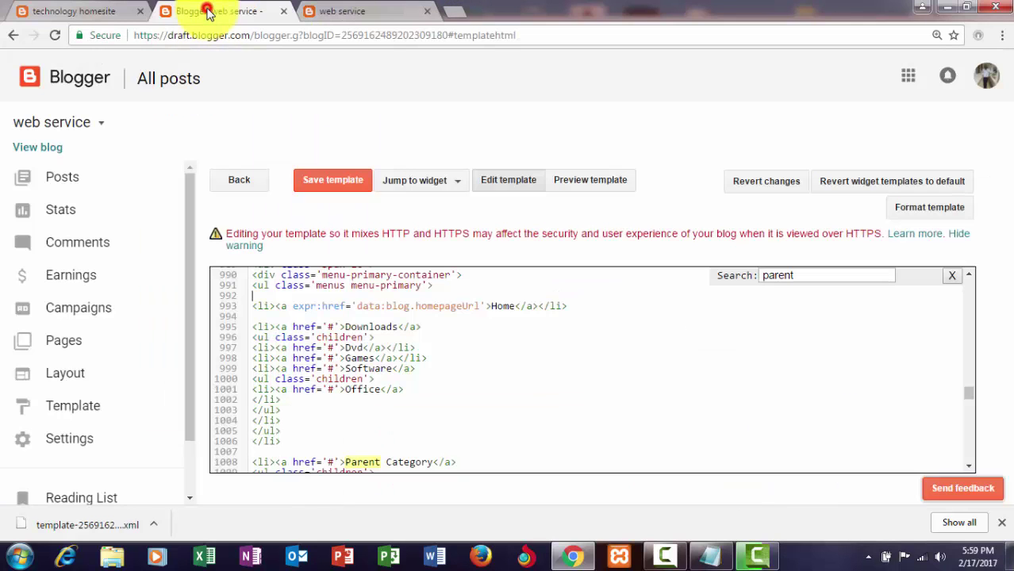
left_click(371, 295)
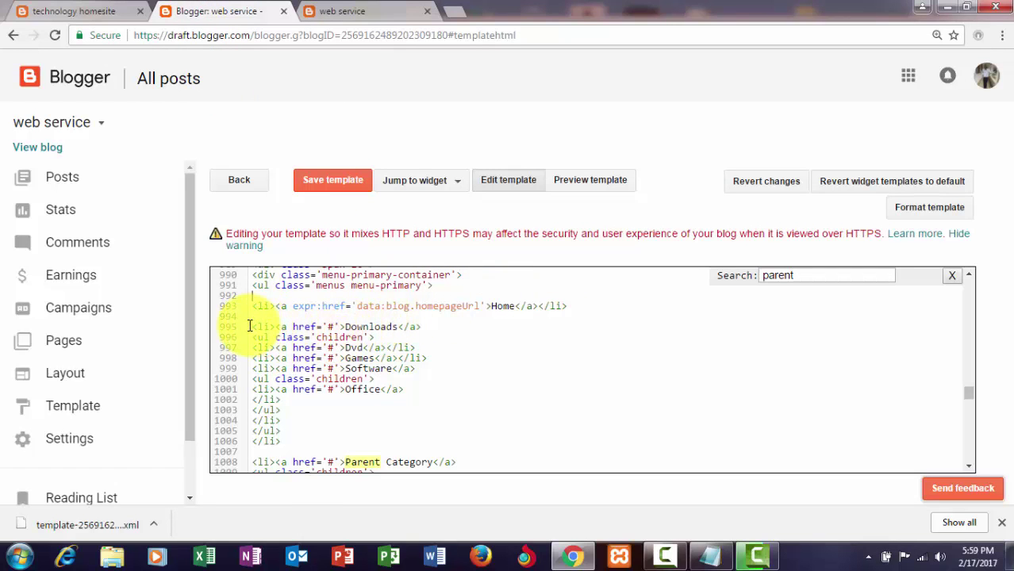
mouse_move(249, 326)
left_mouse_down()
mouse_move(343, 463)
mouse_move(355, 460)
left_mouse_up()
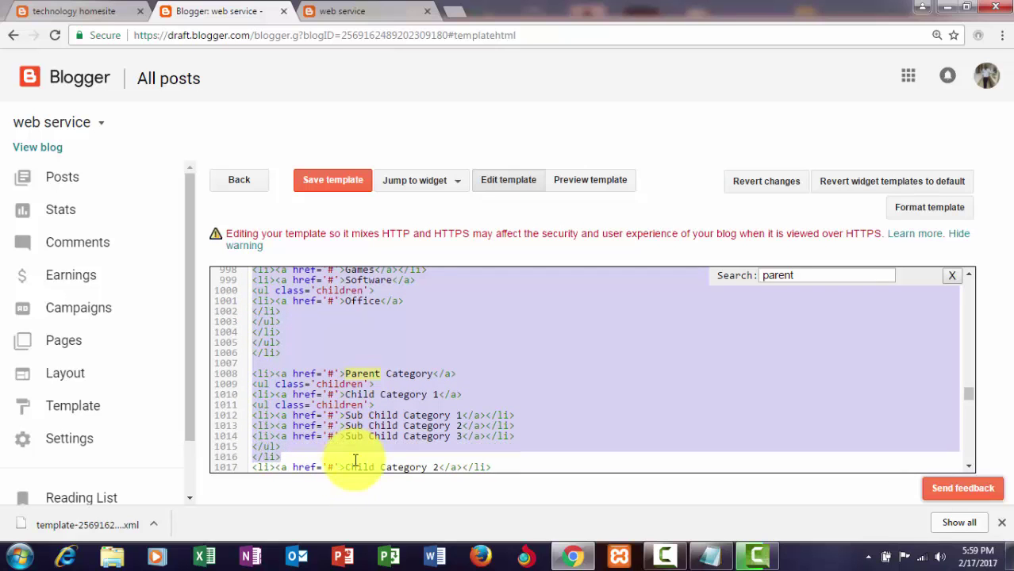
left_click(484, 356)
- Scroll through the menu code, place the caret in Downloads on line 995, and compare with the live blog
scroll(407, 324, "down", 3)
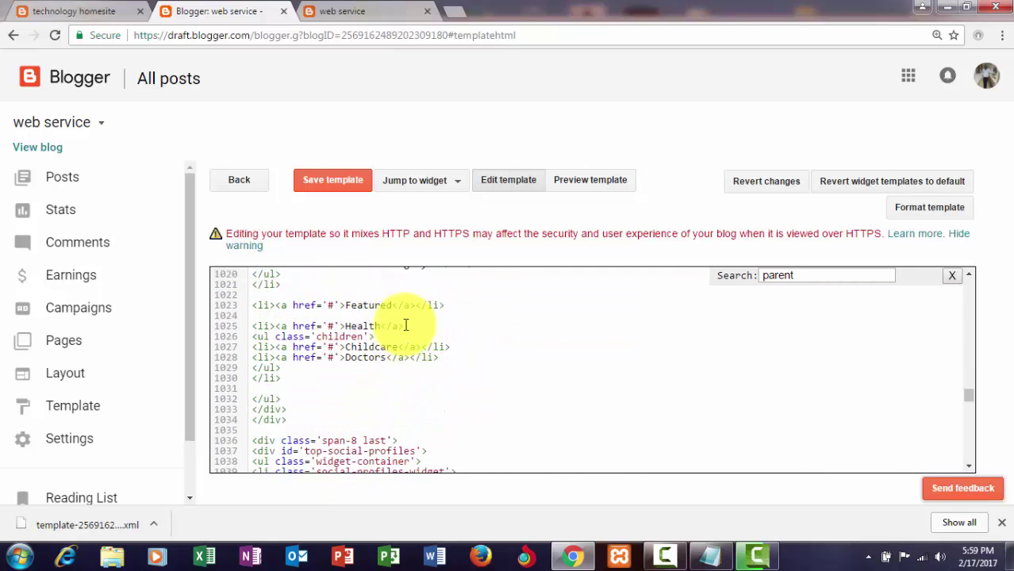
scroll(405, 326, "up", 2)
scroll(406, 326, "down", 2)
scroll(405, 325, "down", 1)
scroll(406, 326, "up", 2)
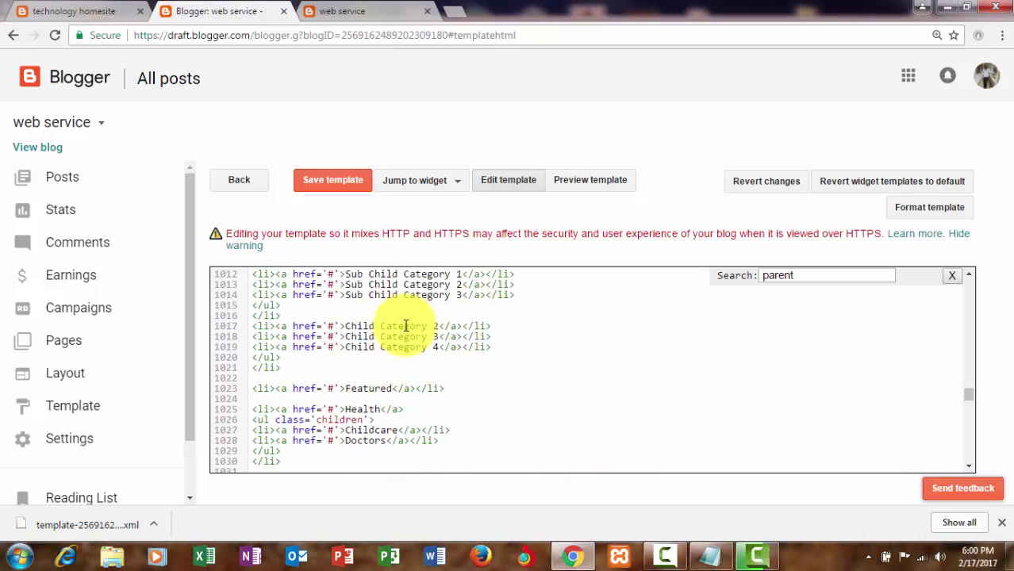
scroll(405, 325, "down", 1)
scroll(406, 325, "up", 2)
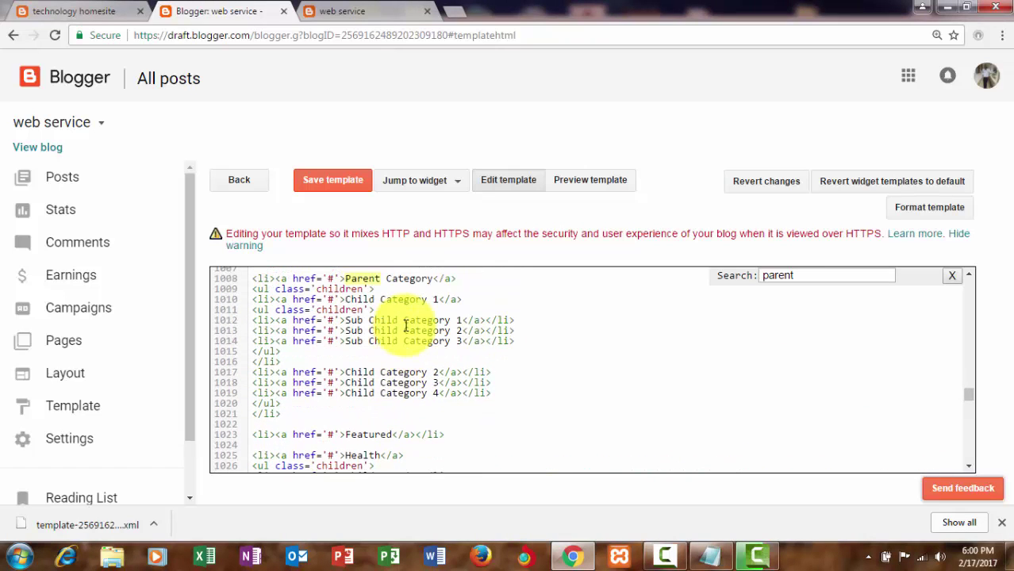
scroll(411, 295, "up", 2)
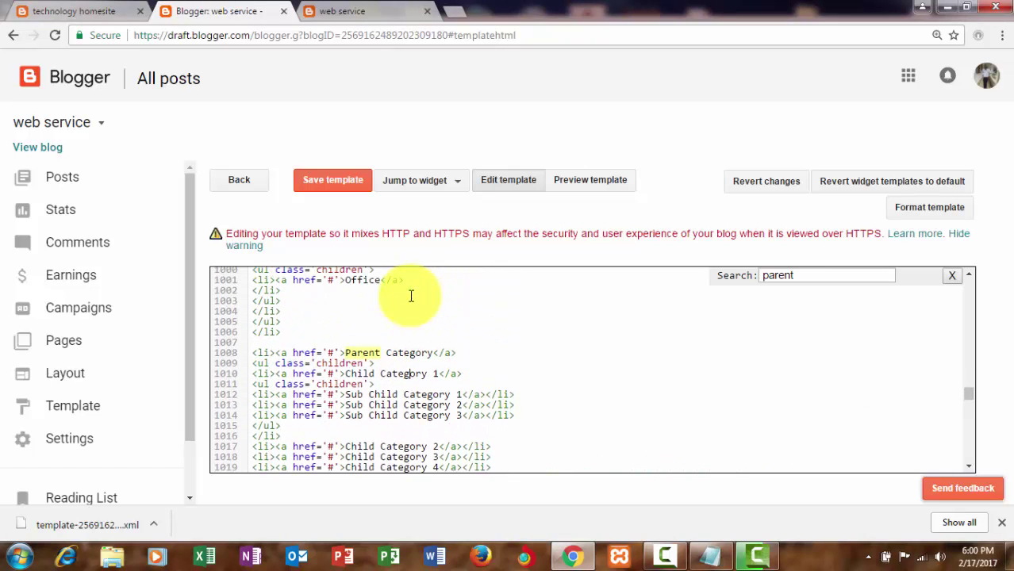
scroll(411, 295, "down", 3)
scroll(411, 295, "up", 2)
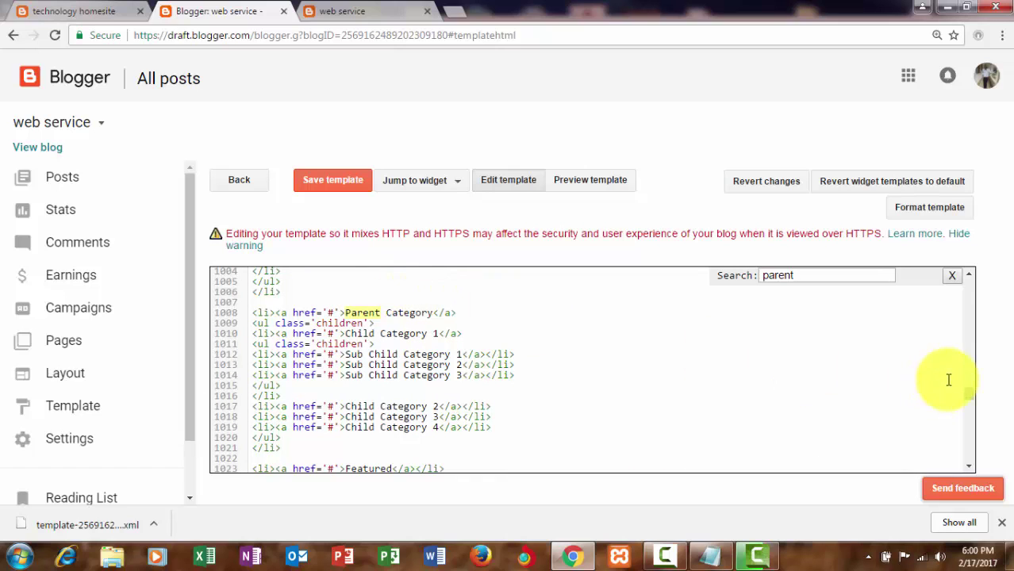
scroll(969, 280, "up", 1)
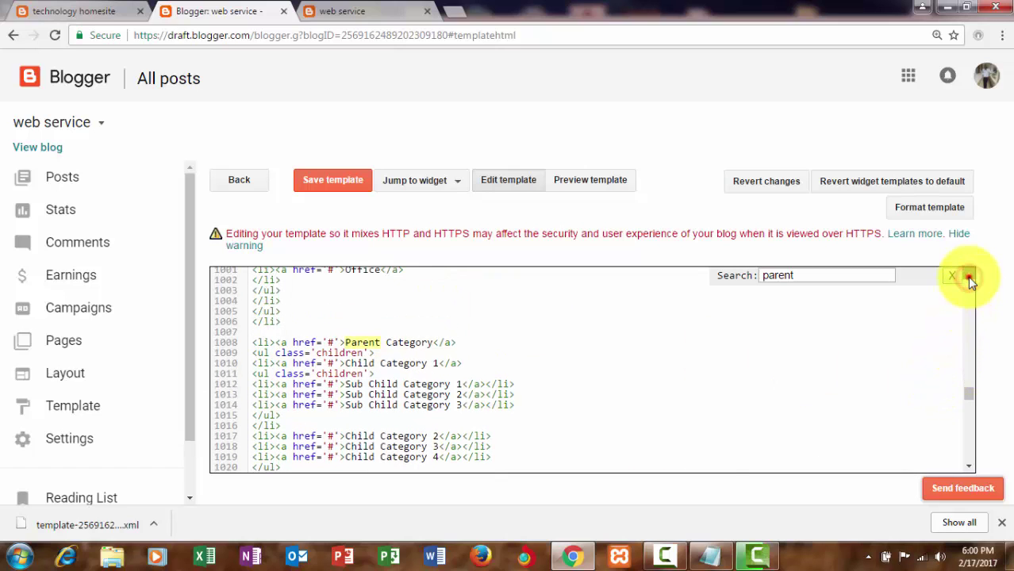
scroll(969, 279, "up", 1)
scroll(969, 279, "up", 1)
scroll(969, 279, "up", 1)
left_click(968, 277)
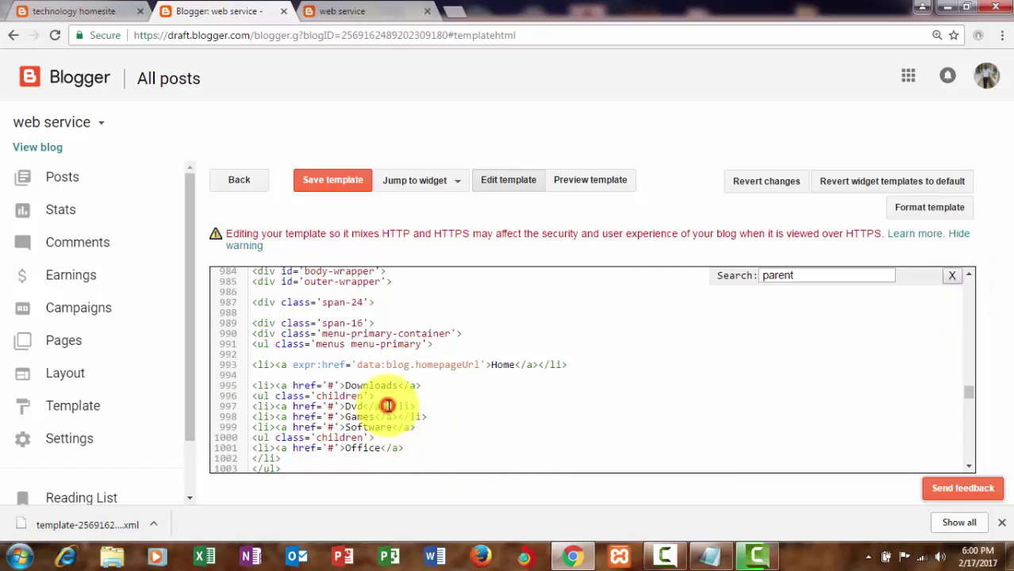
left_click(357, 386)
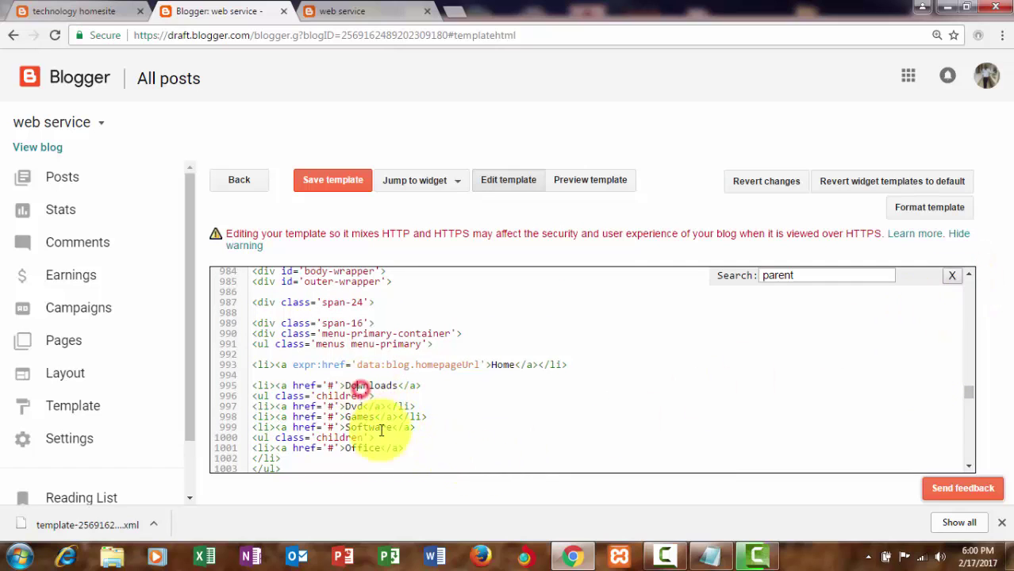
left_click(327, 10)
mouse_move(219, 69)
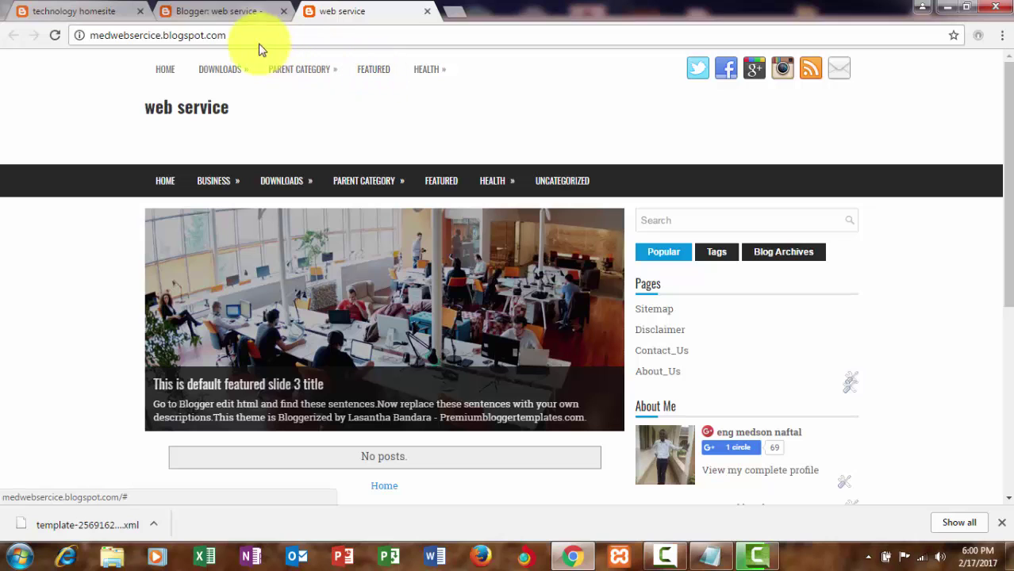
- Switch between the live blog and template code, placing the caret in the Downloads menu code
left_click(226, 15)
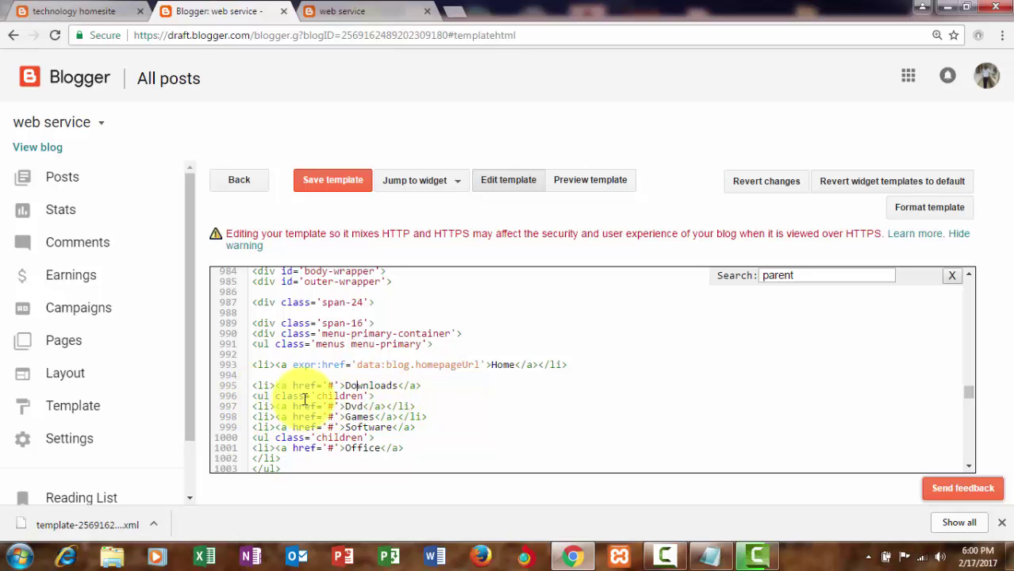
scroll(301, 401, "down", 2)
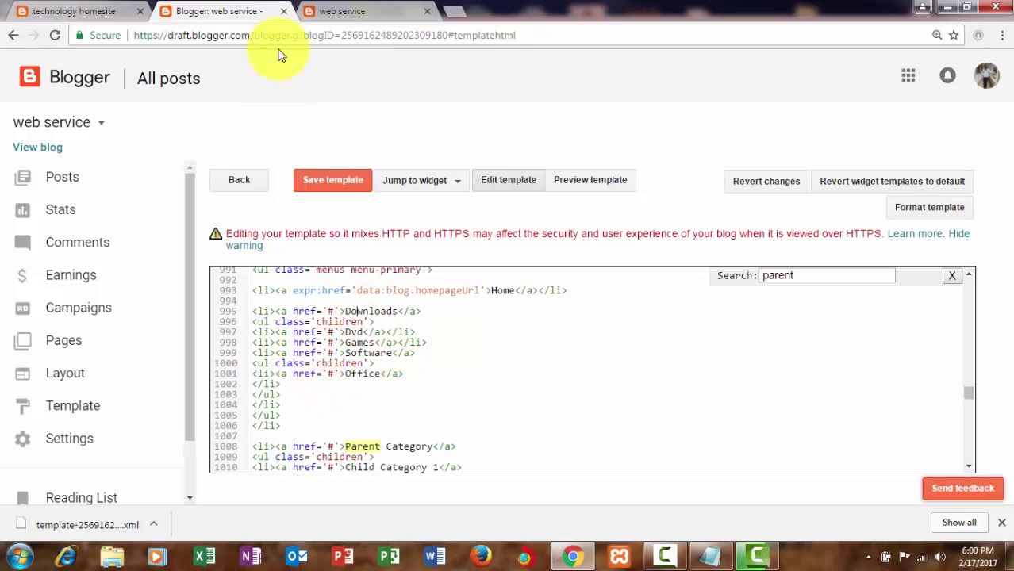
left_click(360, 10)
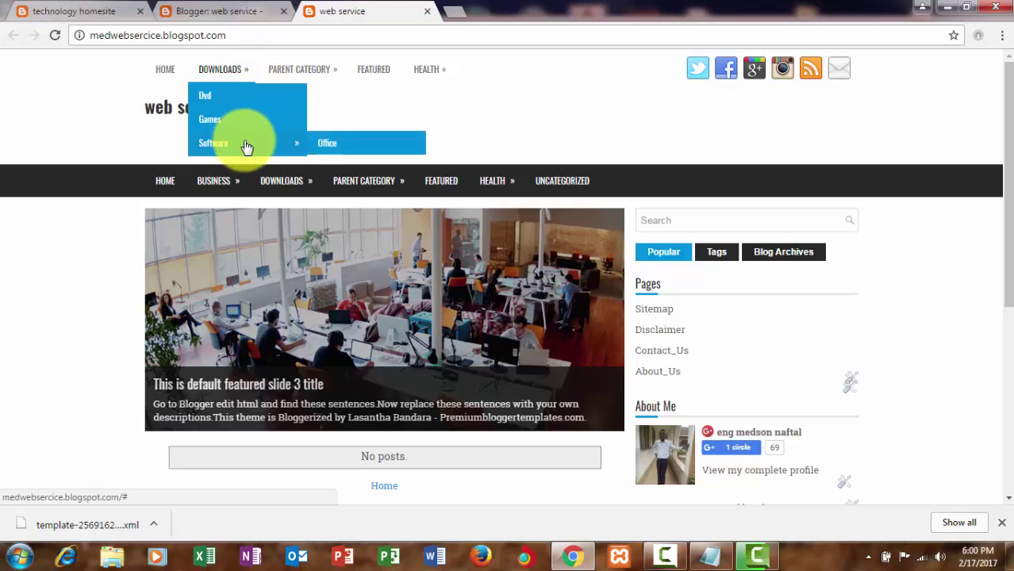
mouse_move(238, 143)
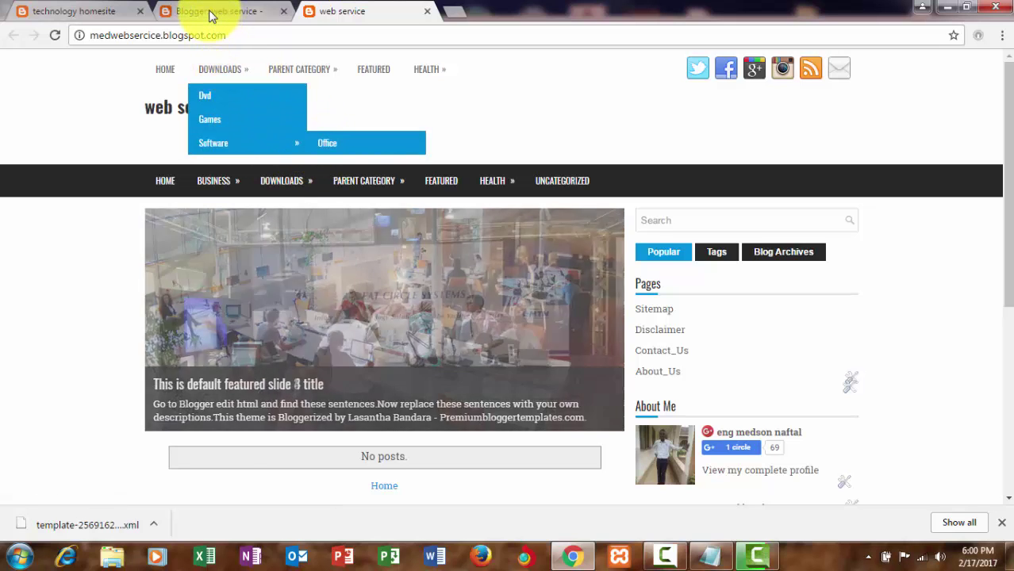
left_click(208, 9)
left_click(356, 312)
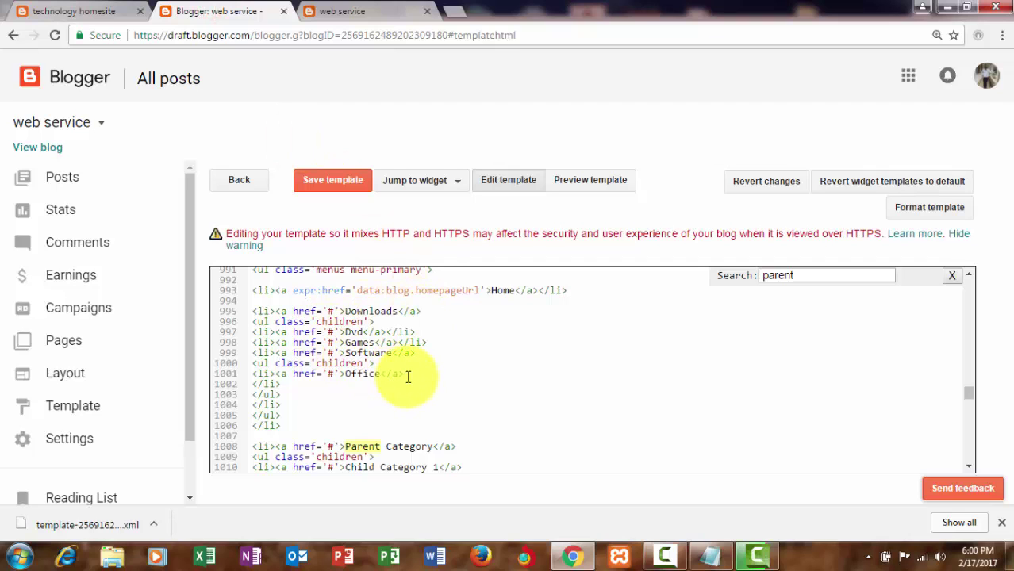
- Select and delete the Downloads submenu code lines (Dvd, Games, Software, Office)
left_click_drag(408, 374, 255, 332)
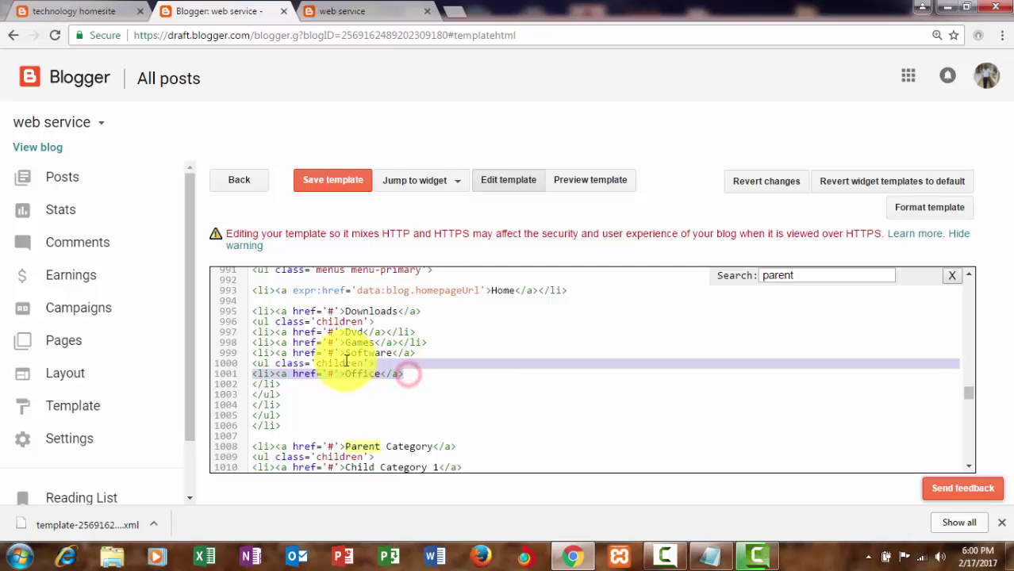
left_click(445, 344)
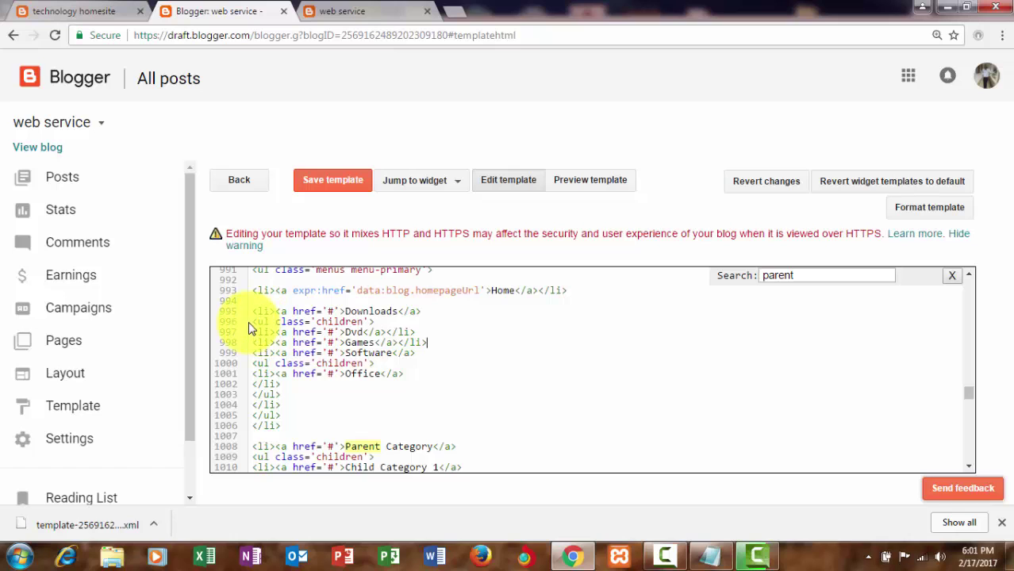
left_click_drag(255, 320, 404, 373)
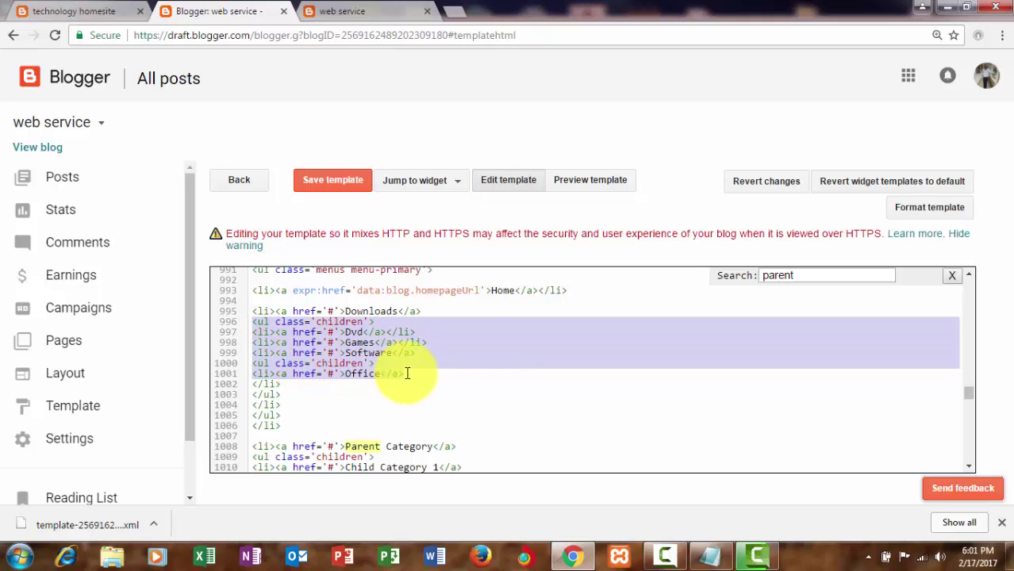
key("Delete")
key("Delete")
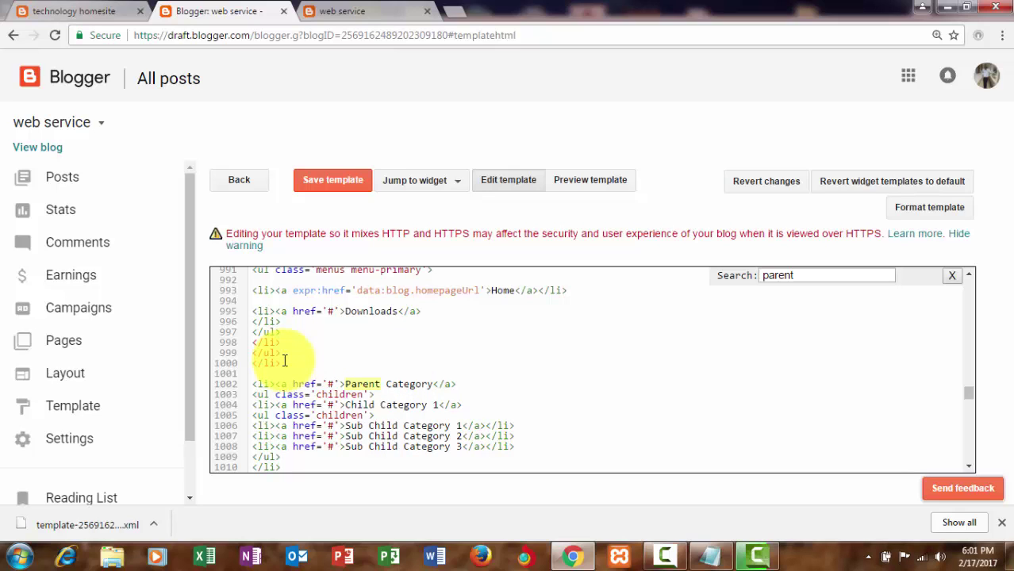
- Delete the leftover closing tags and save, which fails with an unterminated 'li' XML error
left_click_drag(283, 363, 238, 325)
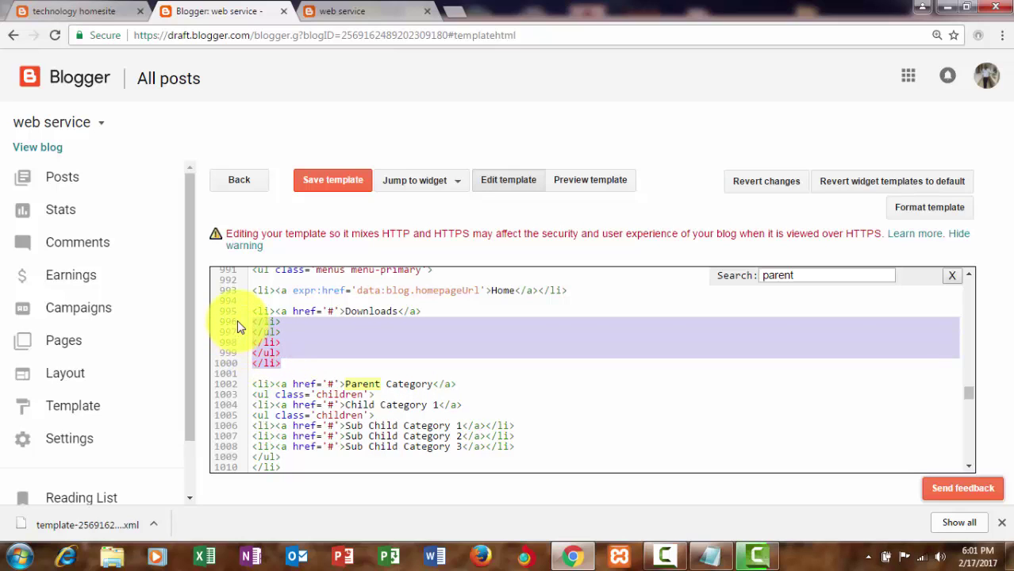
key("Delete")
key("Delete")
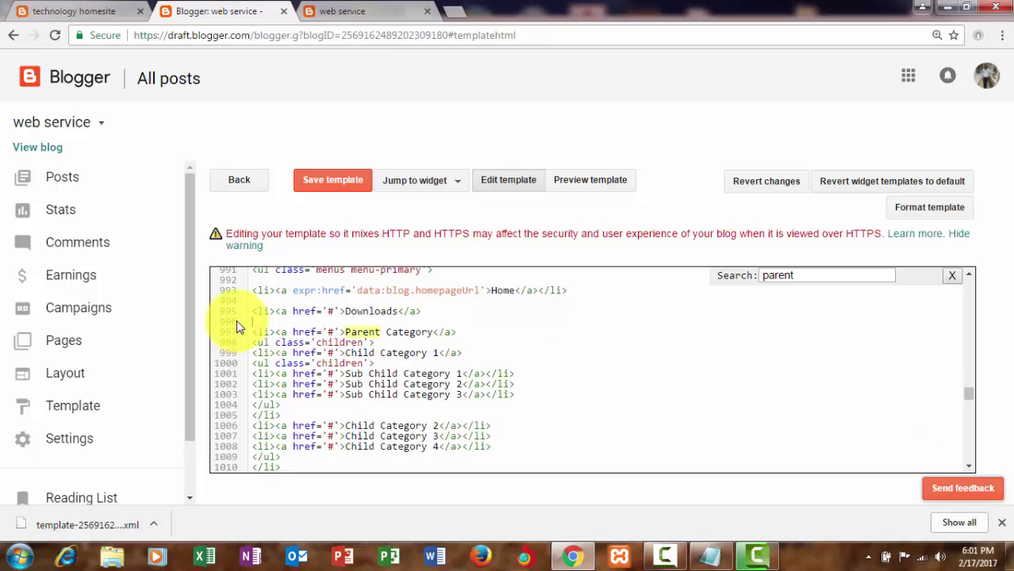
key("Delete")
left_click(331, 182)
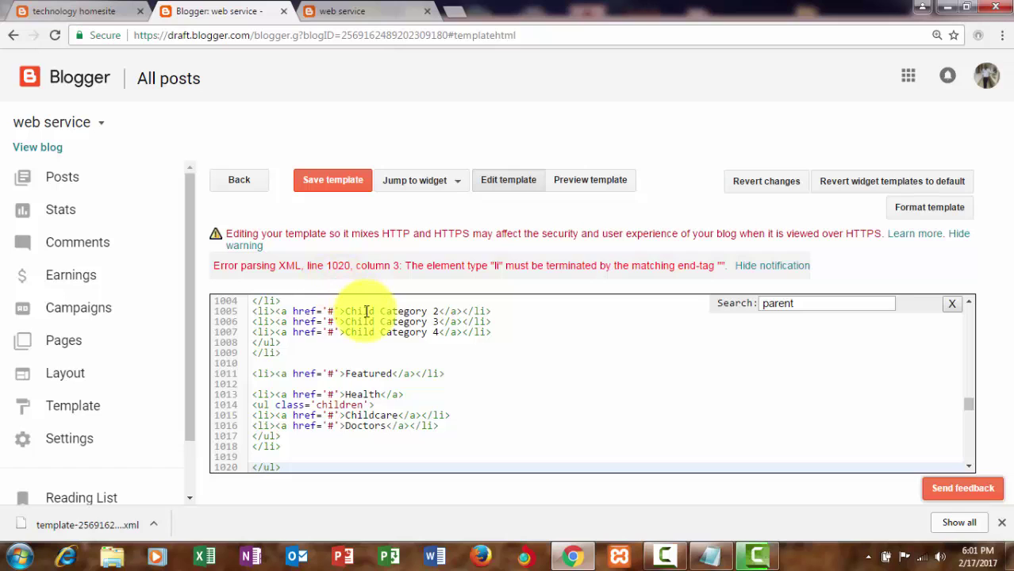
- Revert and confirm discarding all unsaved template edits, then focus the code search box
scroll(362, 310, "up", 1)
scroll(366, 313, "up", 1)
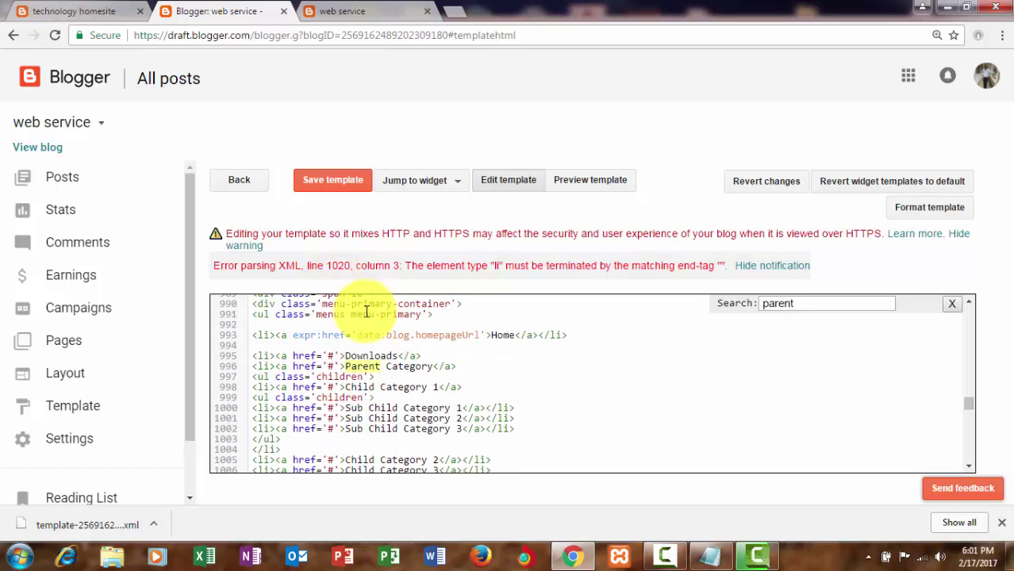
left_click(786, 184)
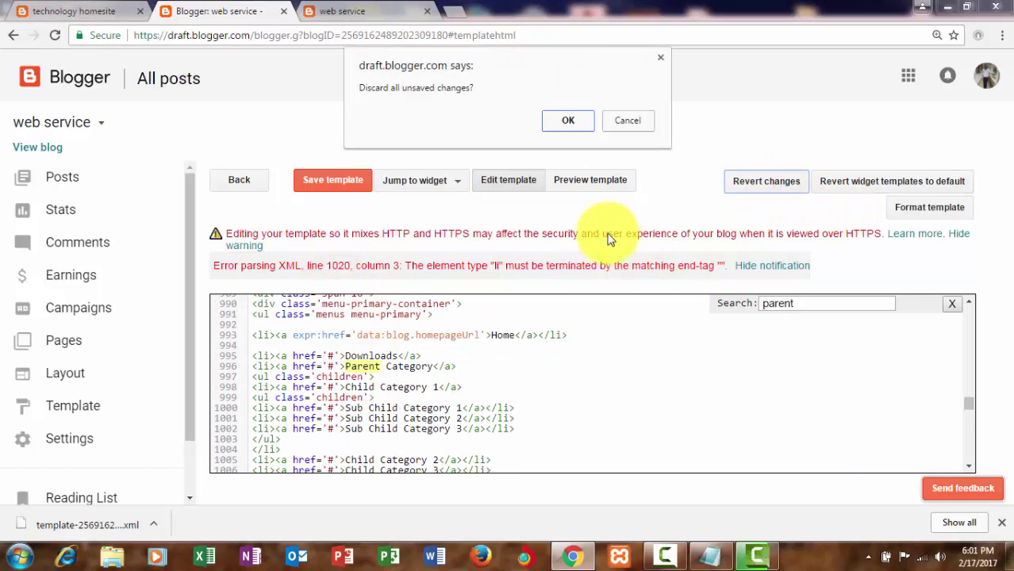
left_click(565, 121)
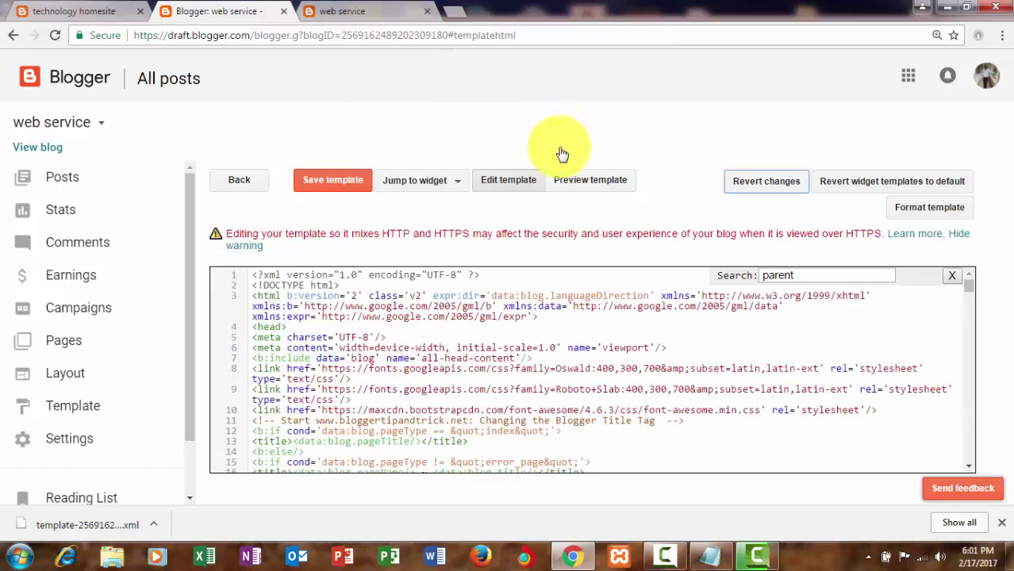
left_click(820, 273)
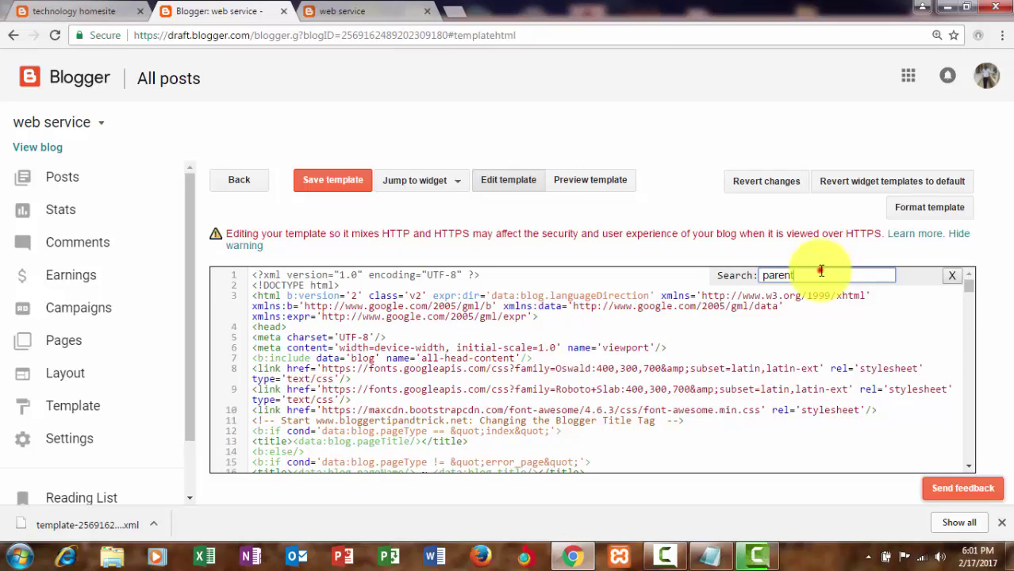
- Step through the 'parent' search matches down to line 1008's Parent Category menu entry
key("Return")
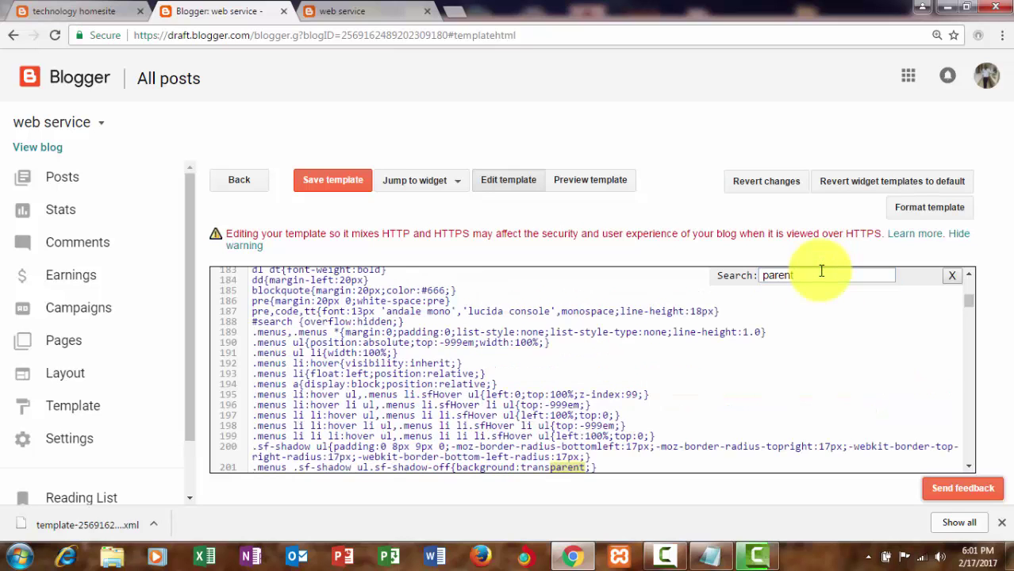
key("Return")
key("Return")
key("Return")
key("Return")
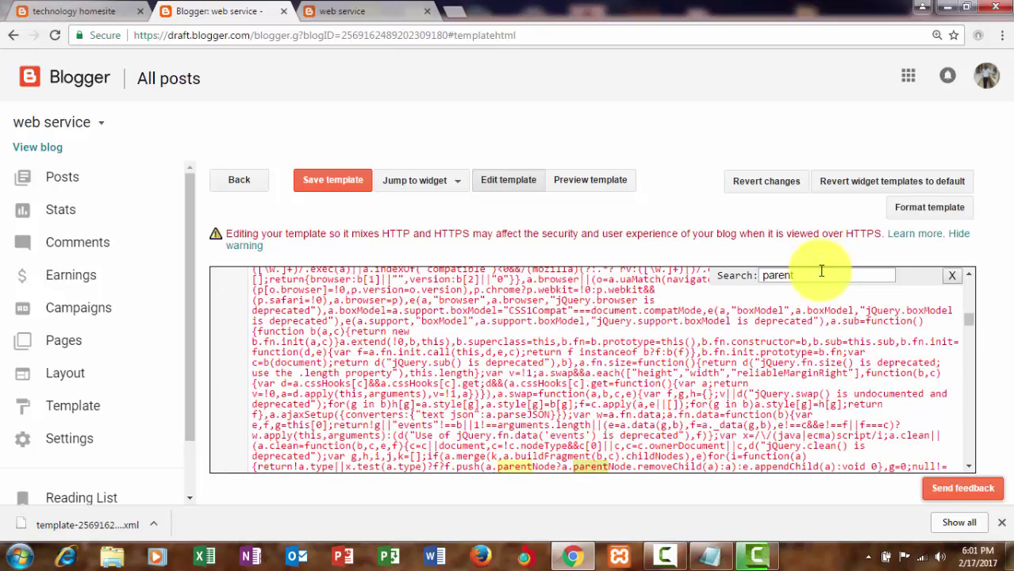
key("Return")
key("Return")
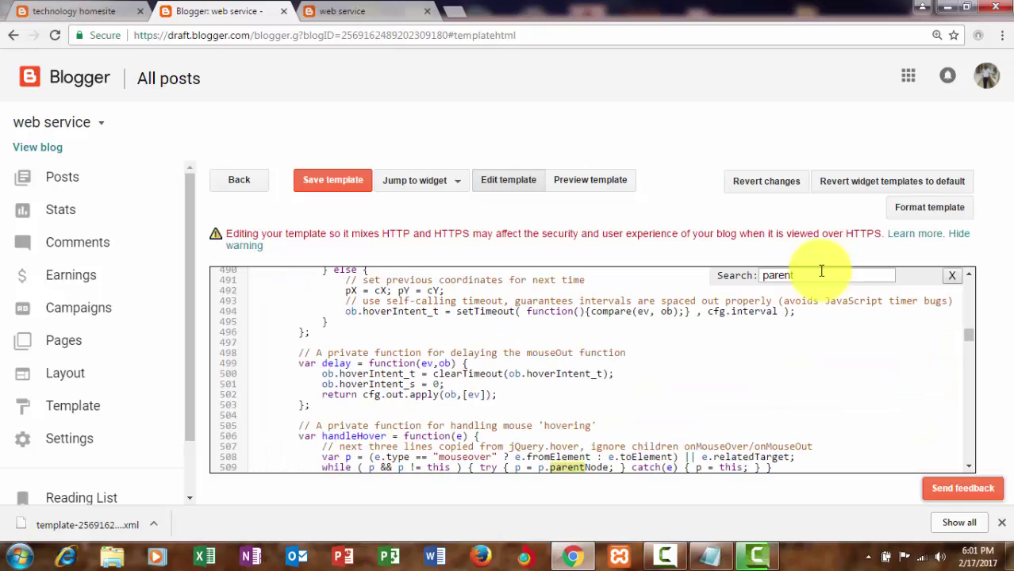
key("Return")
key("Return")
key("Return")
key("Return")
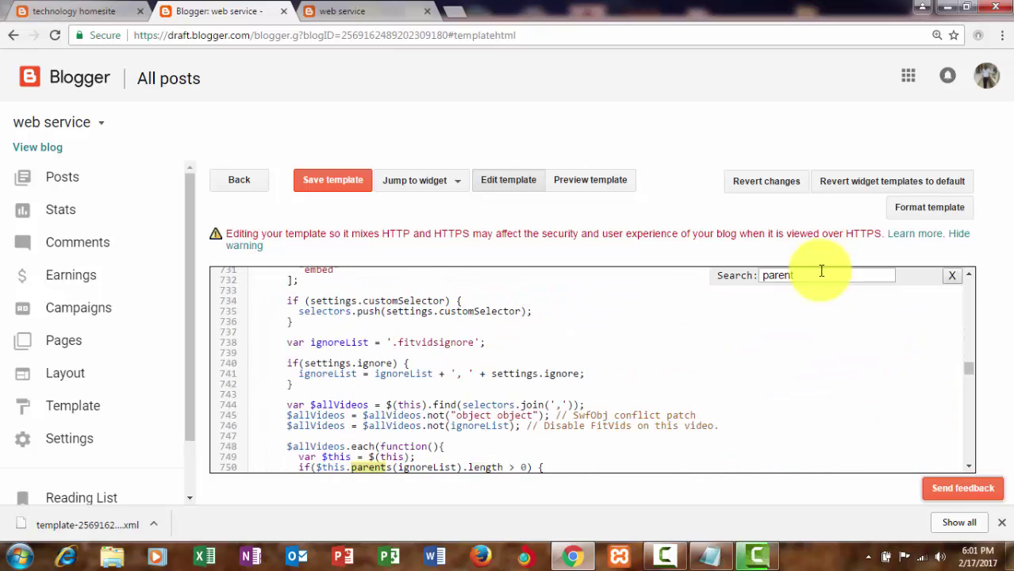
key("Return")
key("Return")
key("Return")
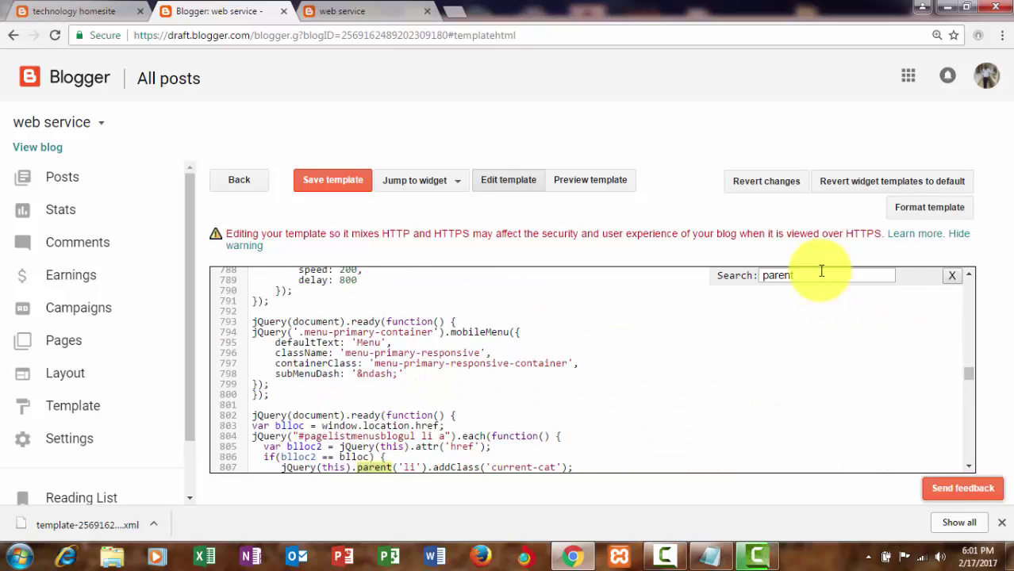
key("Return")
key("Return")
key("Return")
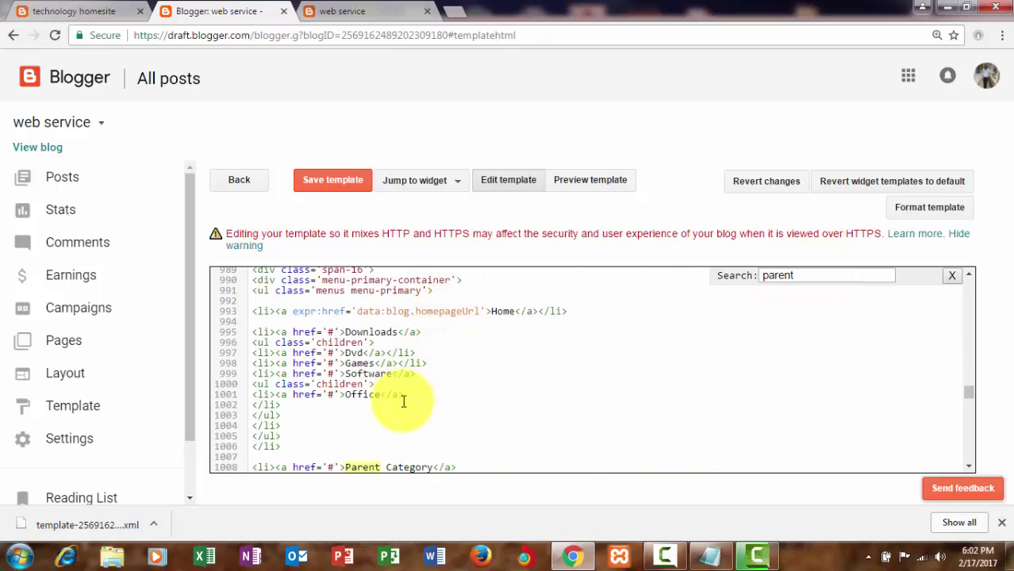
scroll(405, 397, "down", 1)
scroll(403, 390, "down", 1)
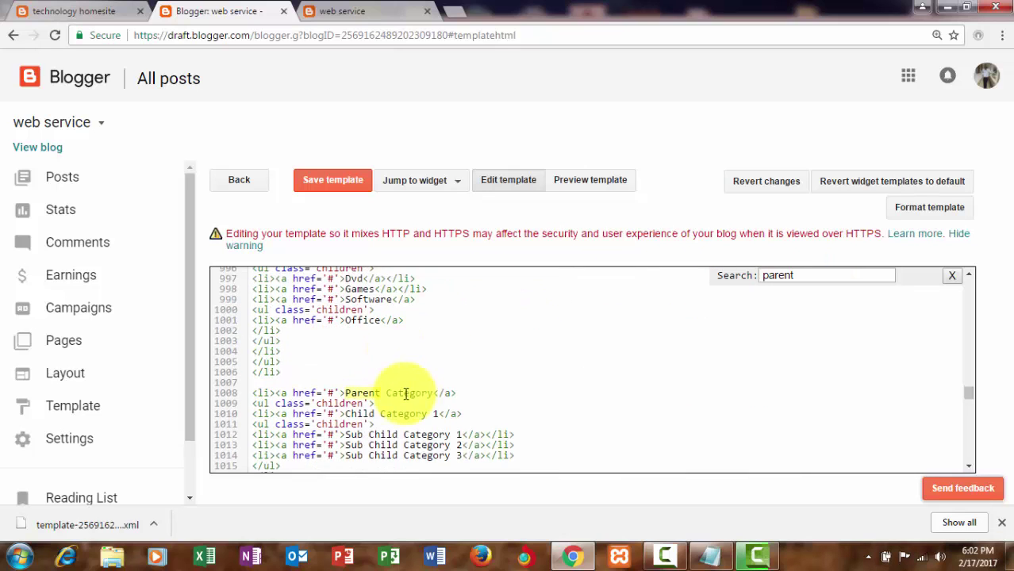
- Copy the About_Us page link address from the live blog, then scroll the template to the Featured item
left_click(349, 10)
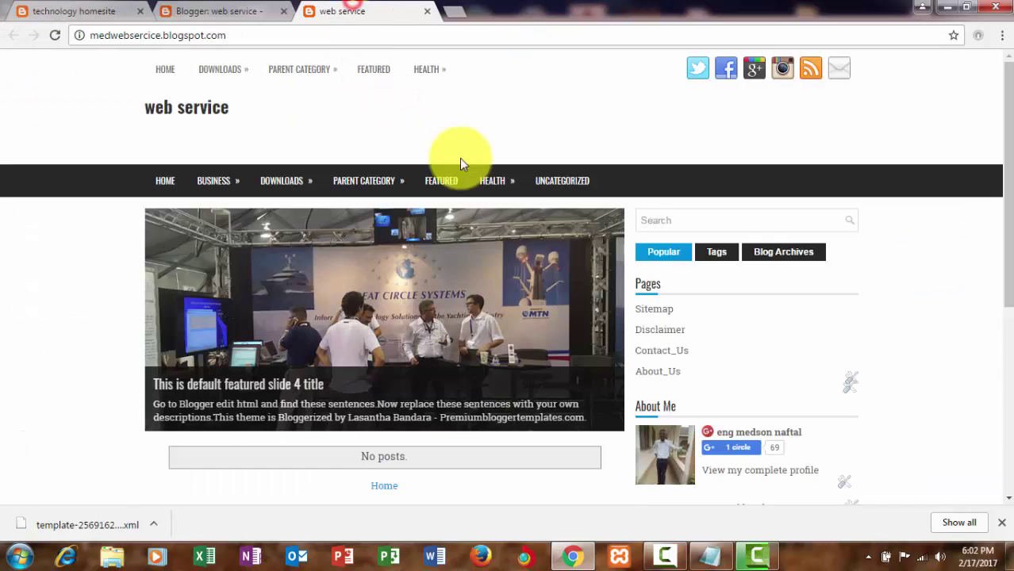
right_click(668, 380)
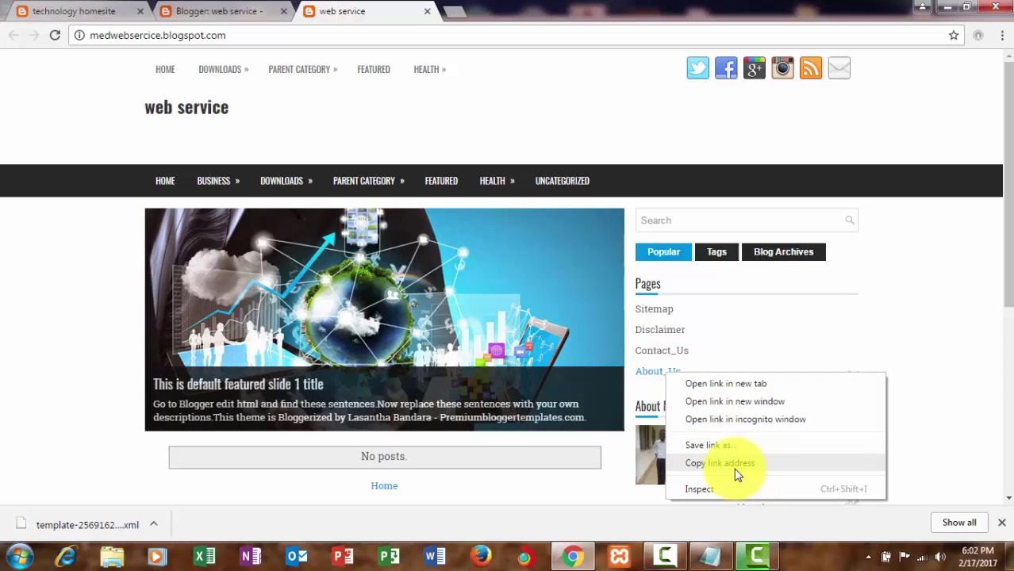
left_click(734, 468)
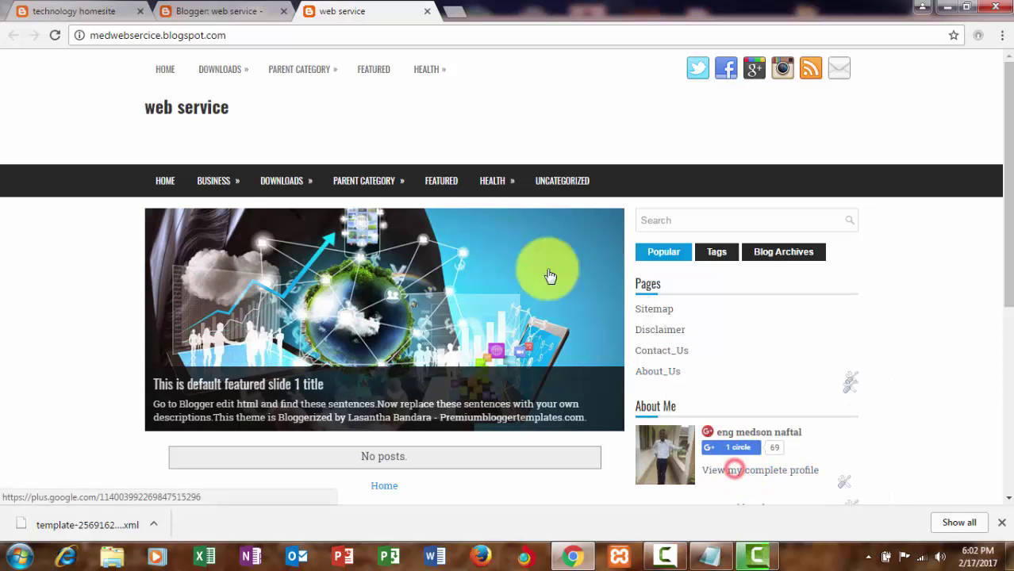
left_click(206, 10)
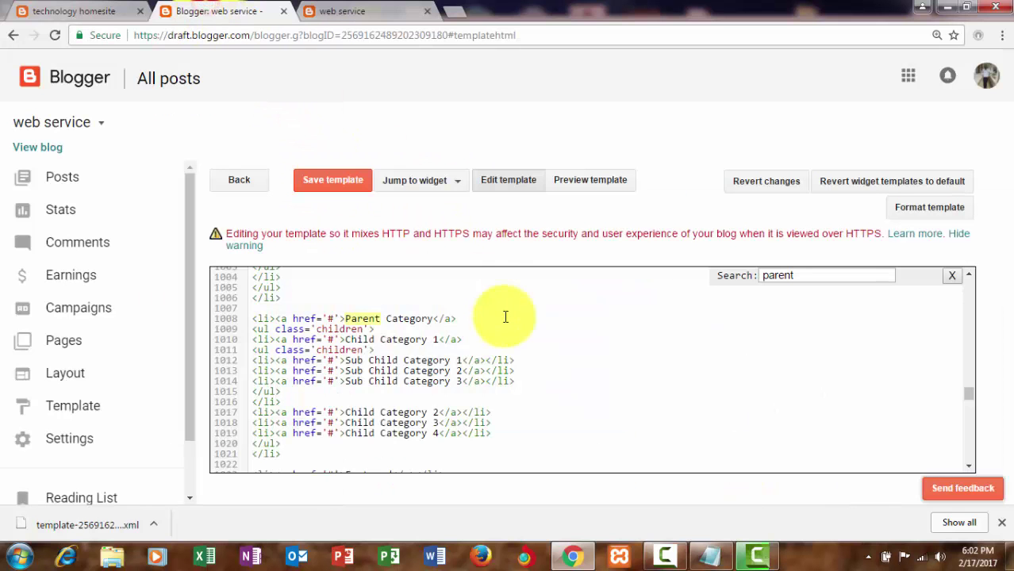
left_click(365, 10)
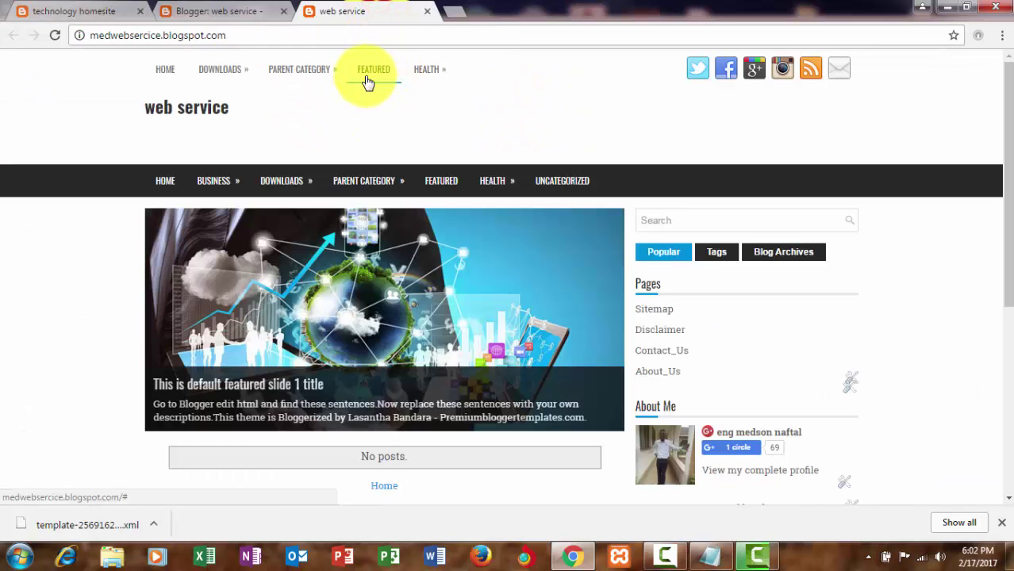
left_click(182, 9)
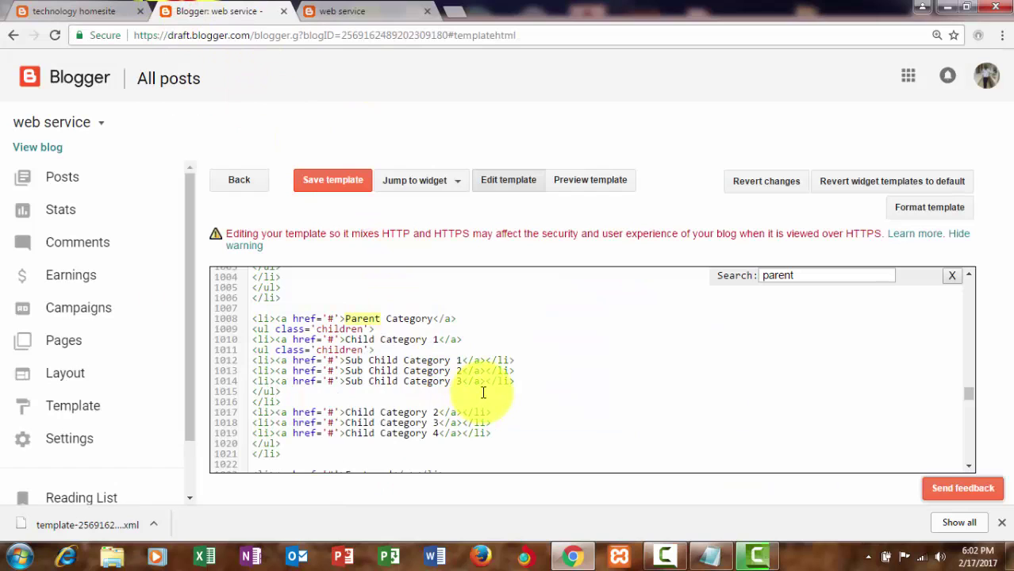
scroll(482, 392, "down", 3)
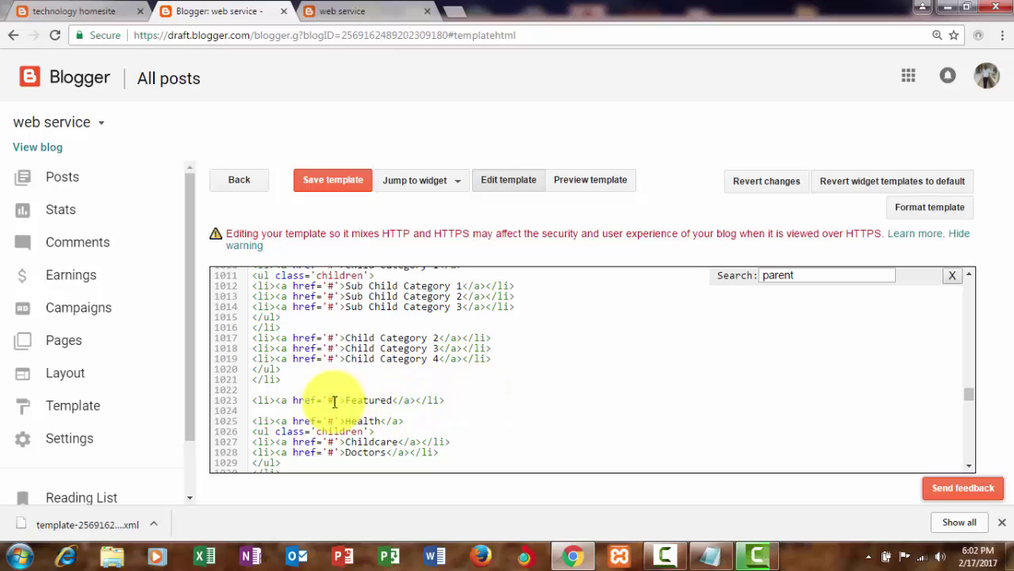
- Point line 1023's Featured link to the aboutus.html page, relabel it About_Us, and save the template
left_click(334, 401)
key("BackSpace")
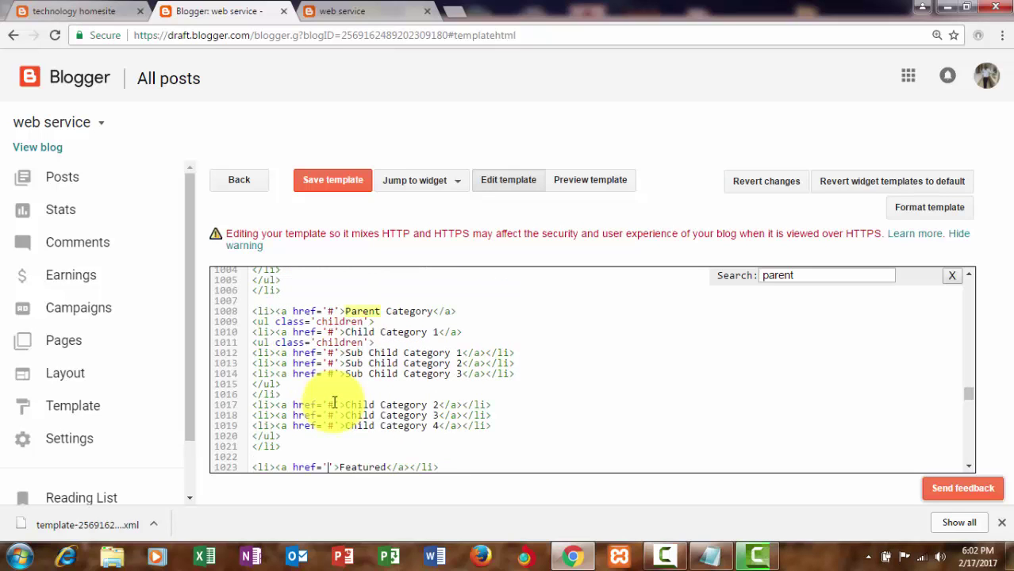
key("ctrl+v")
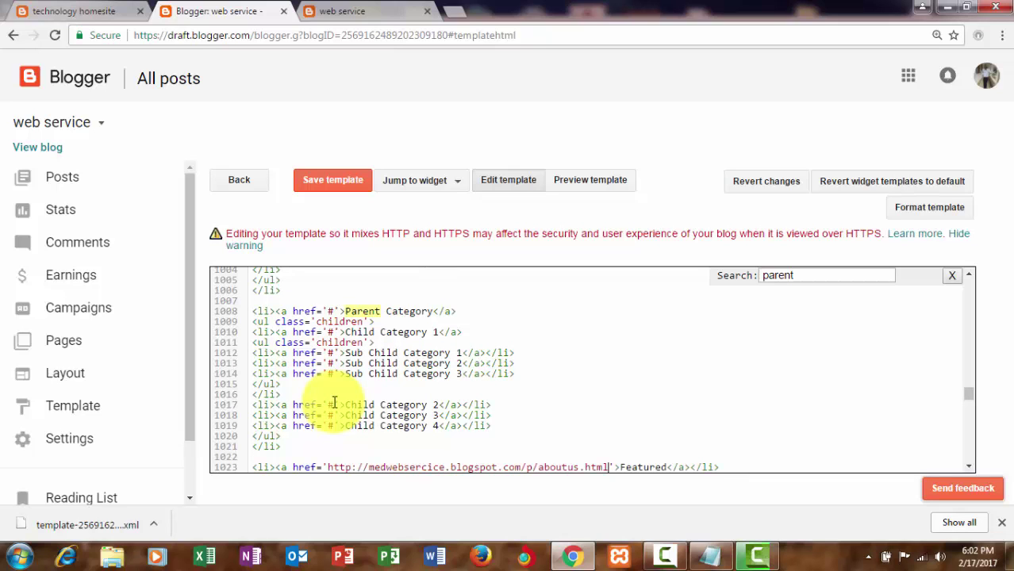
scroll(472, 397, "down", 3)
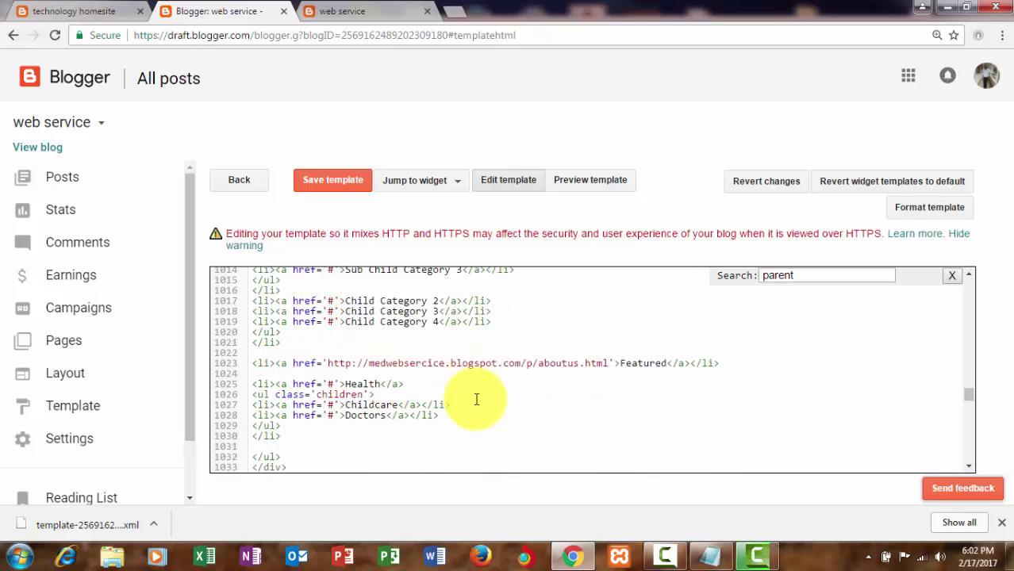
scroll(500, 365, "down", 1)
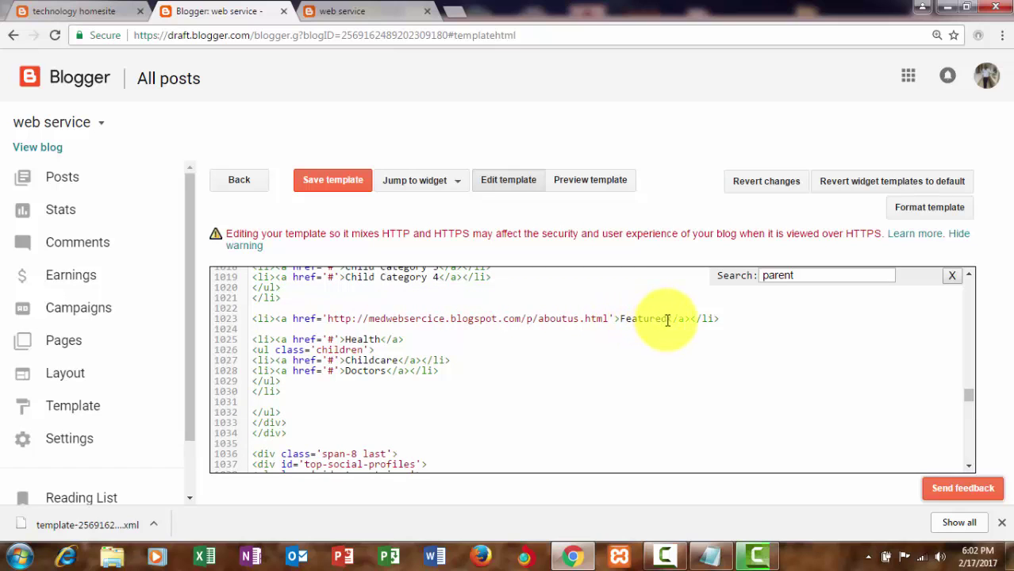
left_click_drag(667, 319, 622, 319)
key("BackSpace")
type("About_Us")
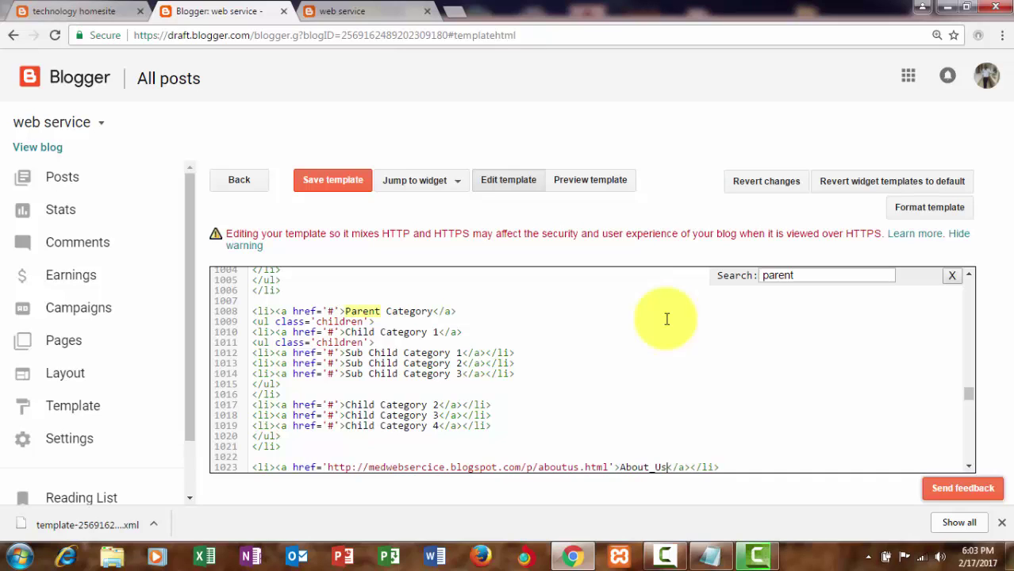
left_click(343, 180)
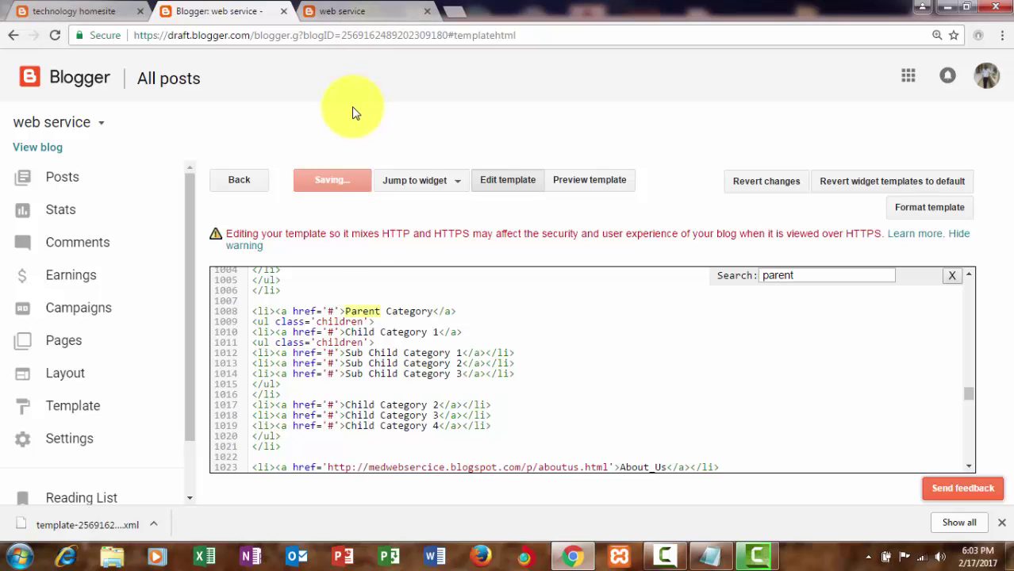
- Reload the live blog and test that the new ABOUT_US menu item opens the About_Us page
left_click(363, 11)
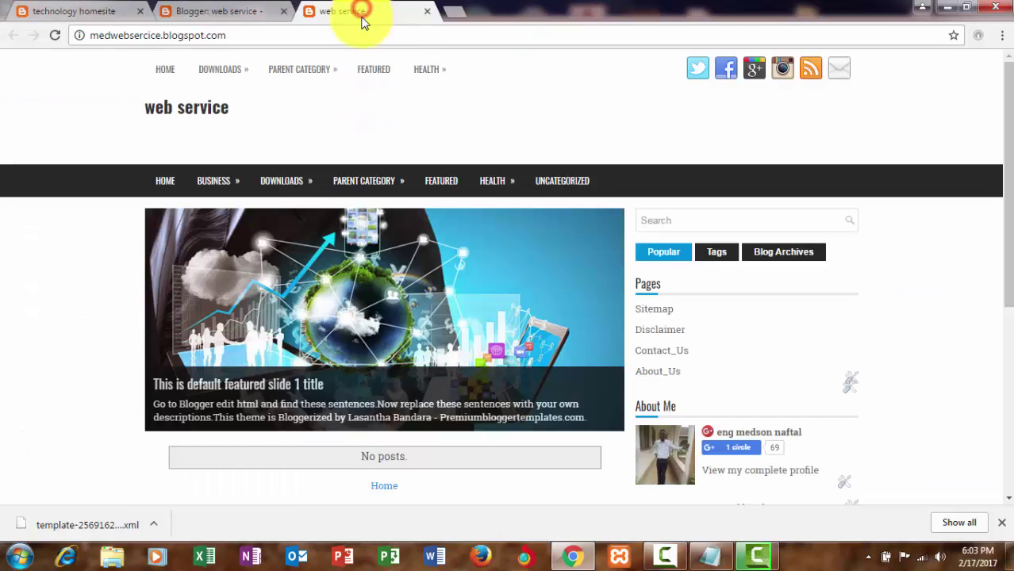
left_click(268, 9)
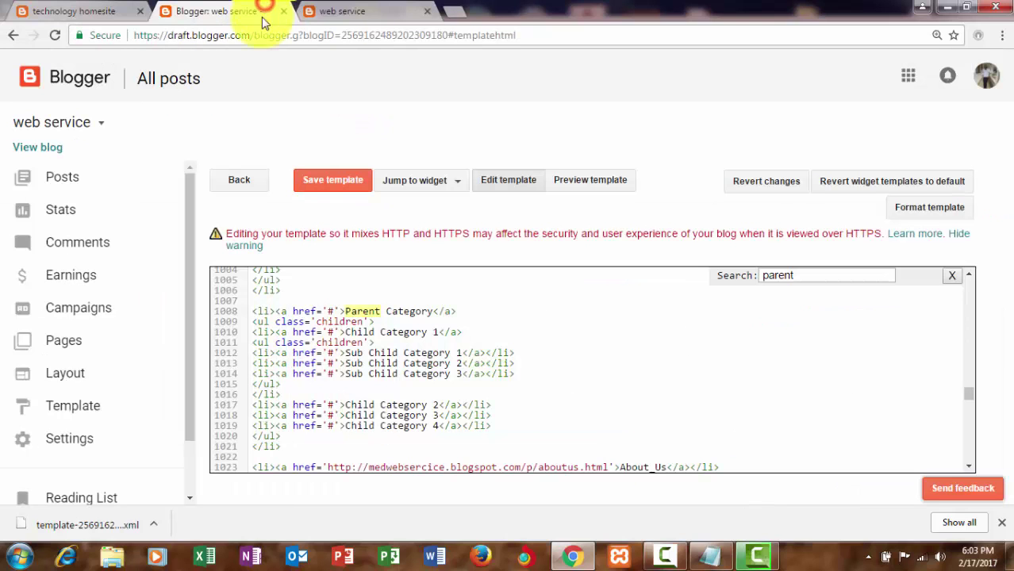
left_click(32, 147)
left_click(570, 12)
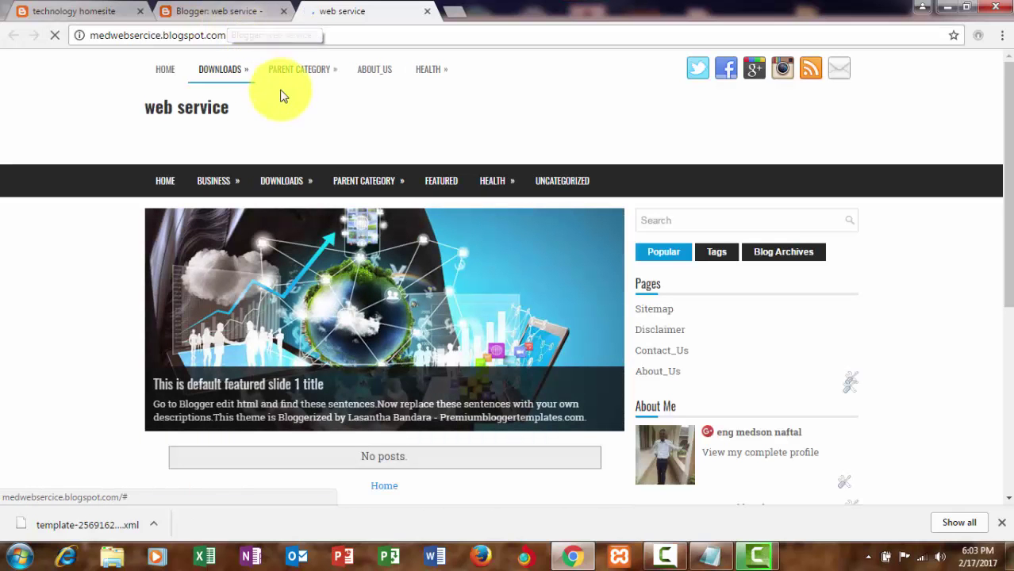
left_click(381, 73)
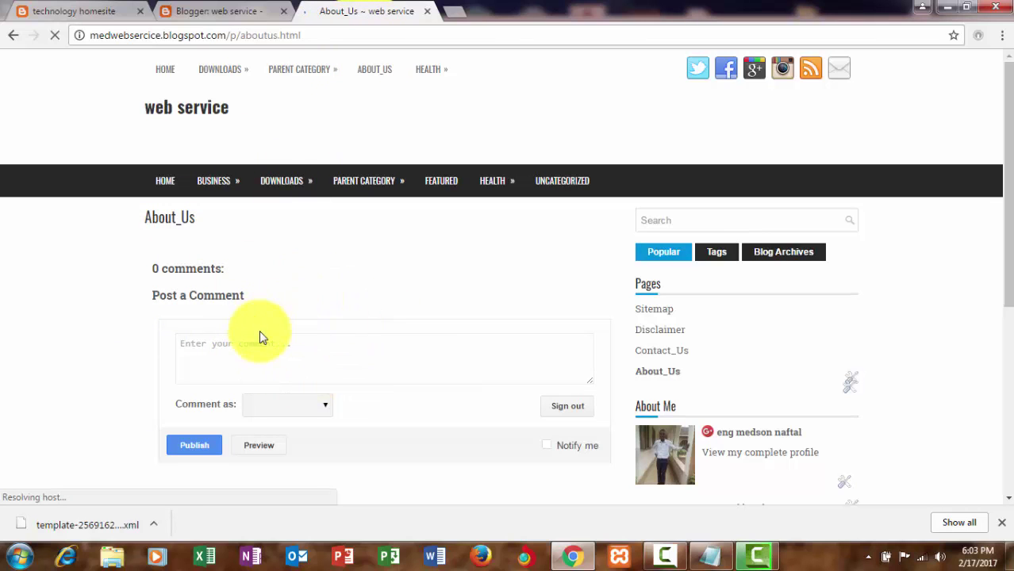
left_click(229, 13)
scroll(465, 295, "down", 1)
- Duplicate the About_Us menu item on line 1023 onto a new line below it
scroll(468, 301, "down", 2)
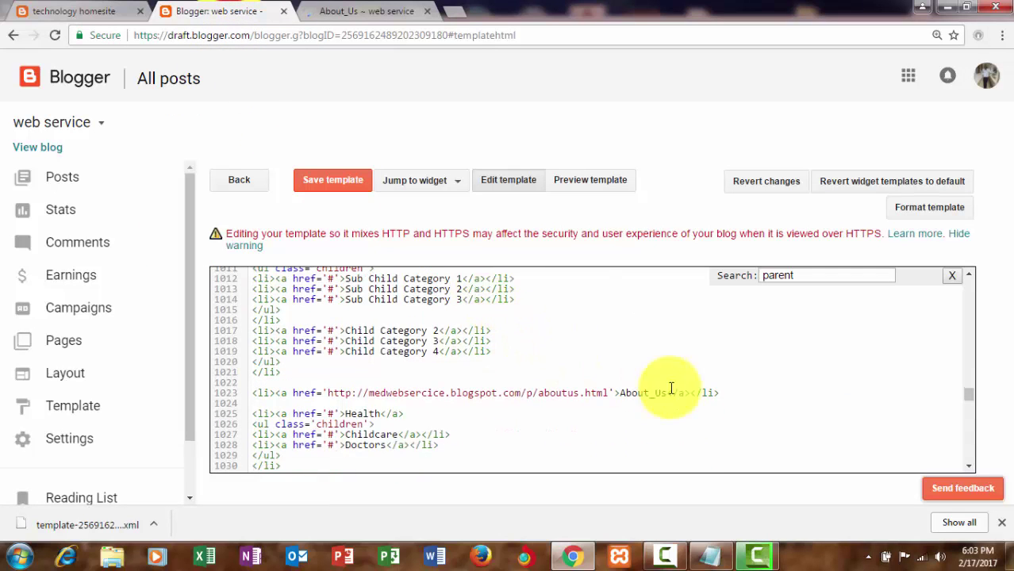
mouse_move(741, 393)
left_mouse_down()
mouse_move(252, 390)
mouse_move(267, 393)
left_mouse_up()
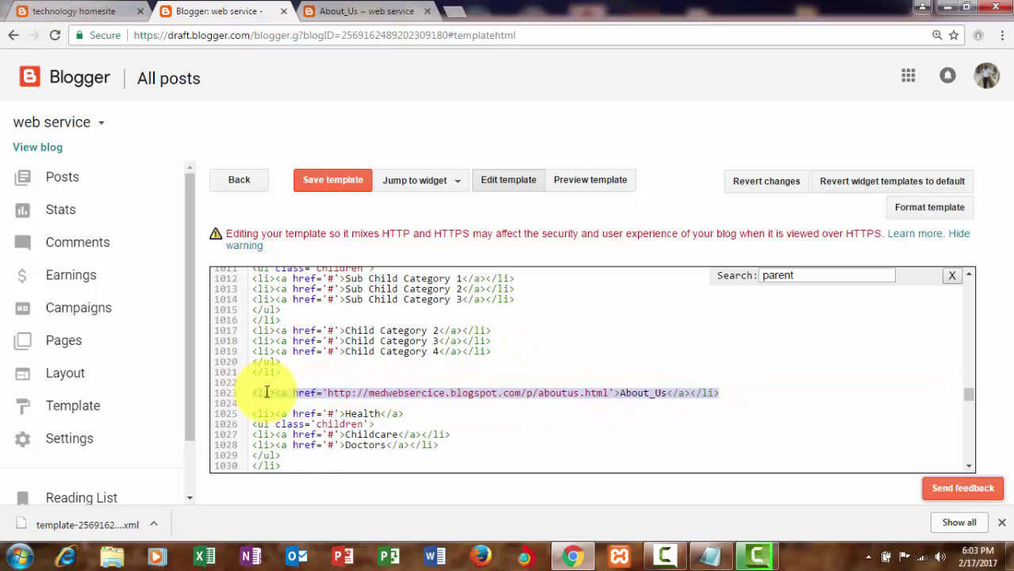
right_click(267, 393)
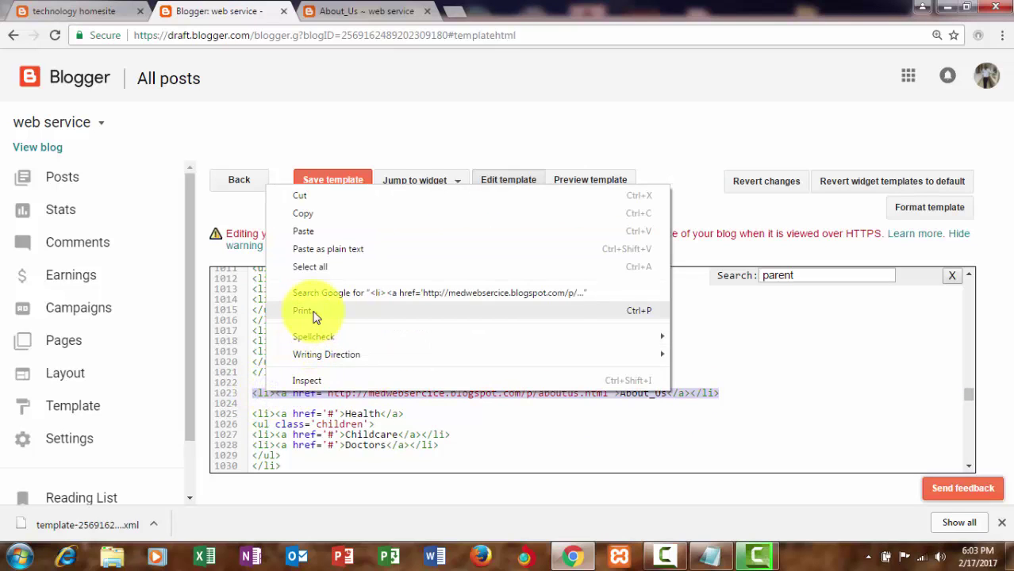
left_click(309, 215)
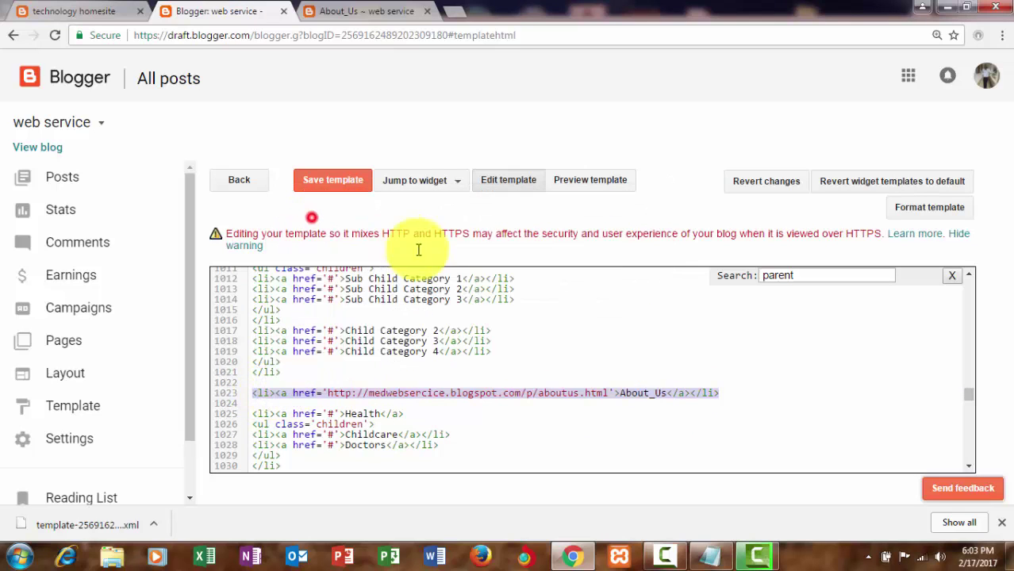
left_click(719, 392)
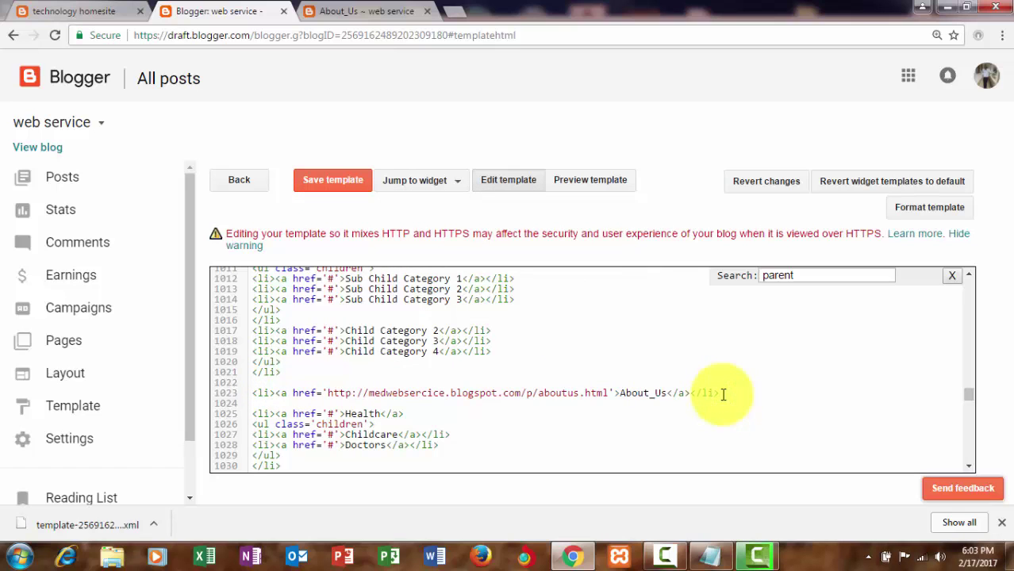
key("Return")
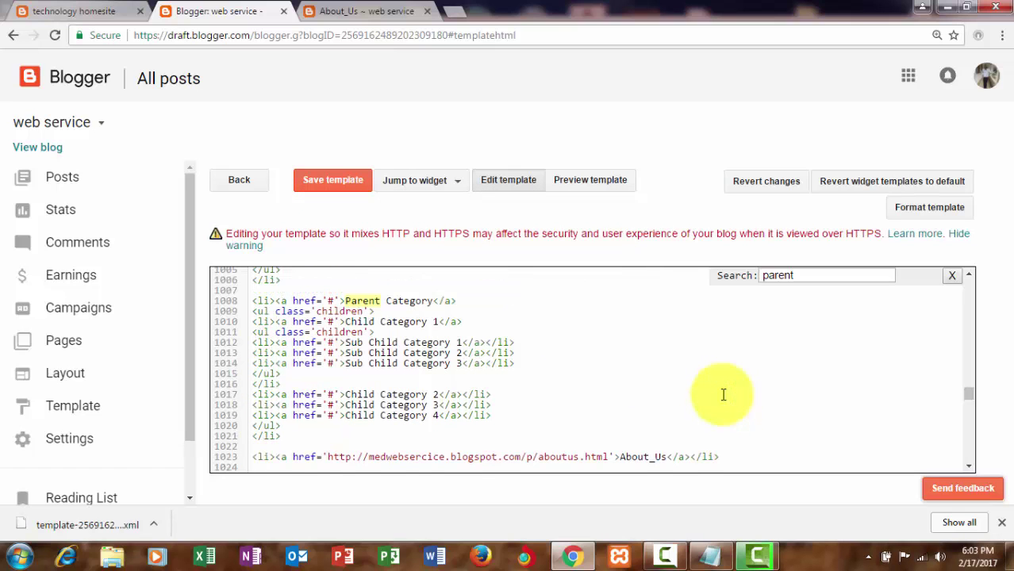
key("ctrl+v")
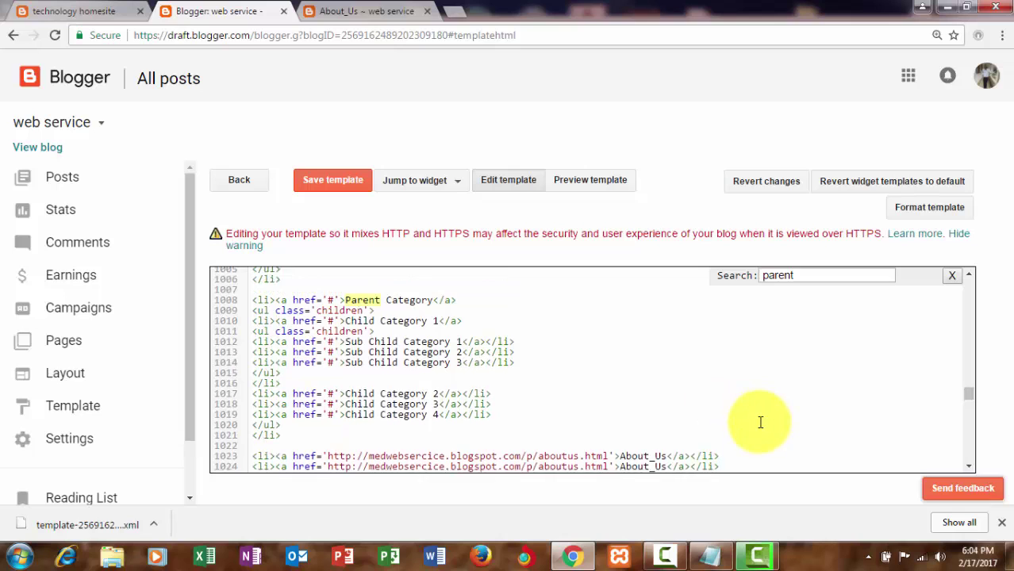
- Change the duplicated line's label from About_Us to Contact_Us
scroll(760, 423, "down", 1)
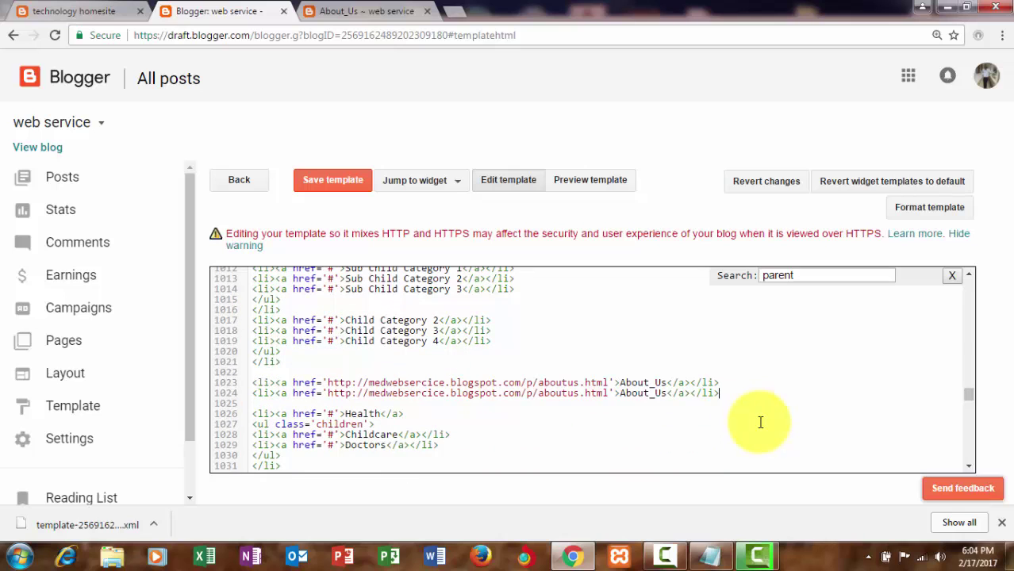
left_click(669, 392)
scroll(669, 395, "up", 1)
key("BackSpace")
key("BackSpace")
type("Contac")
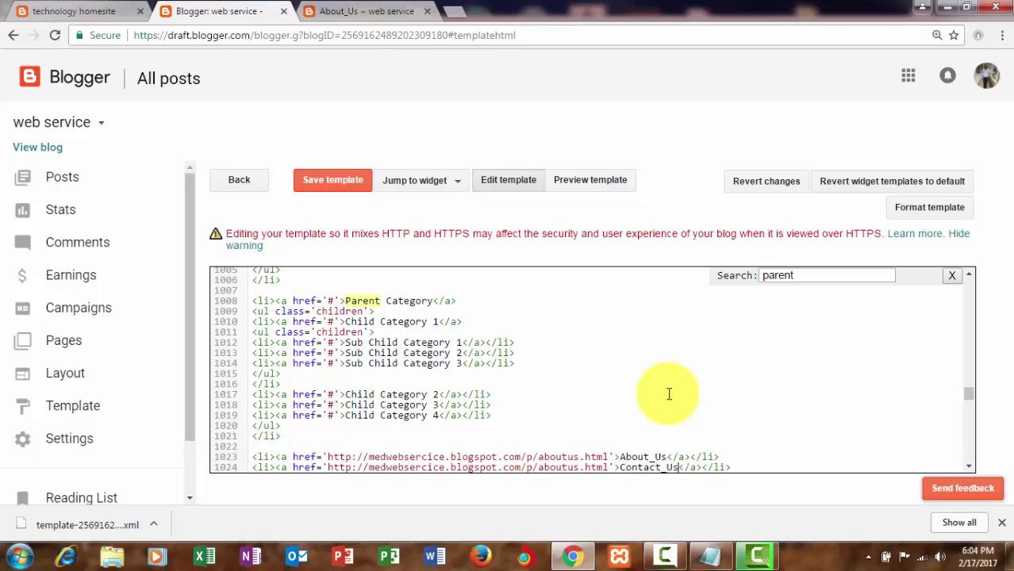
- Close the unwanted blank page and the scam ad page that popped up
left_click(388, 11)
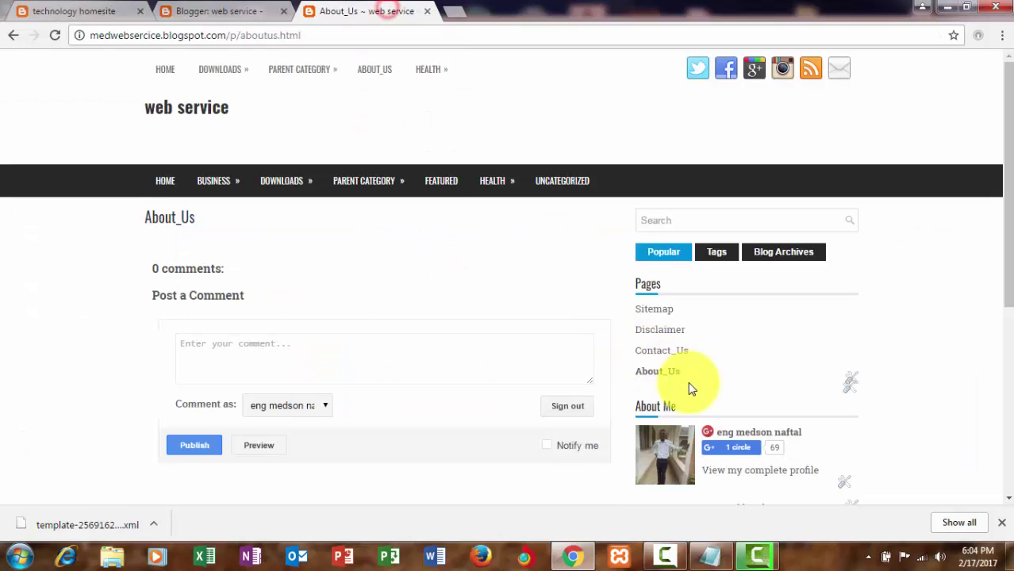
left_click(674, 350)
right_click(674, 350)
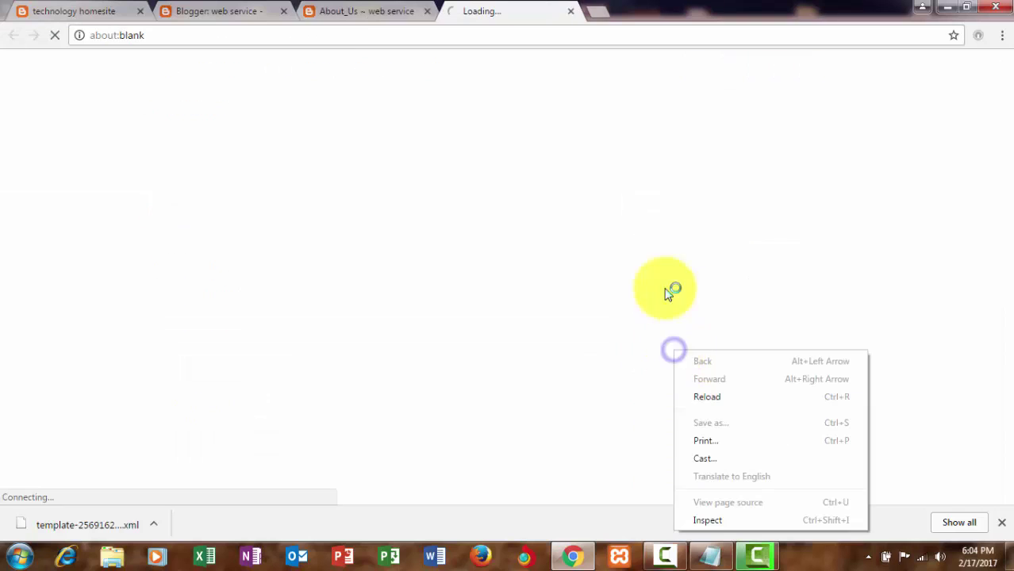
left_click(570, 11)
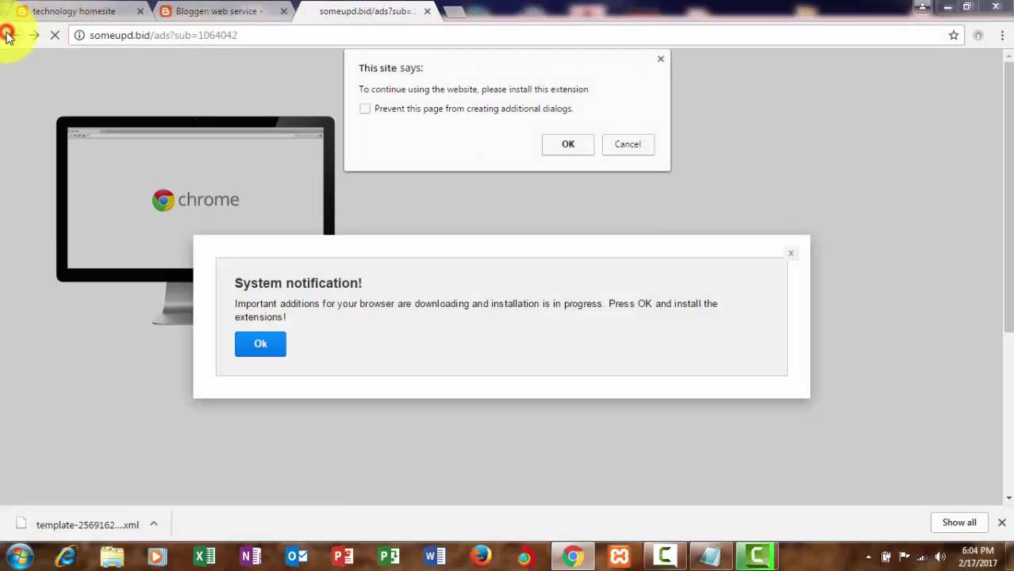
left_click(10, 36)
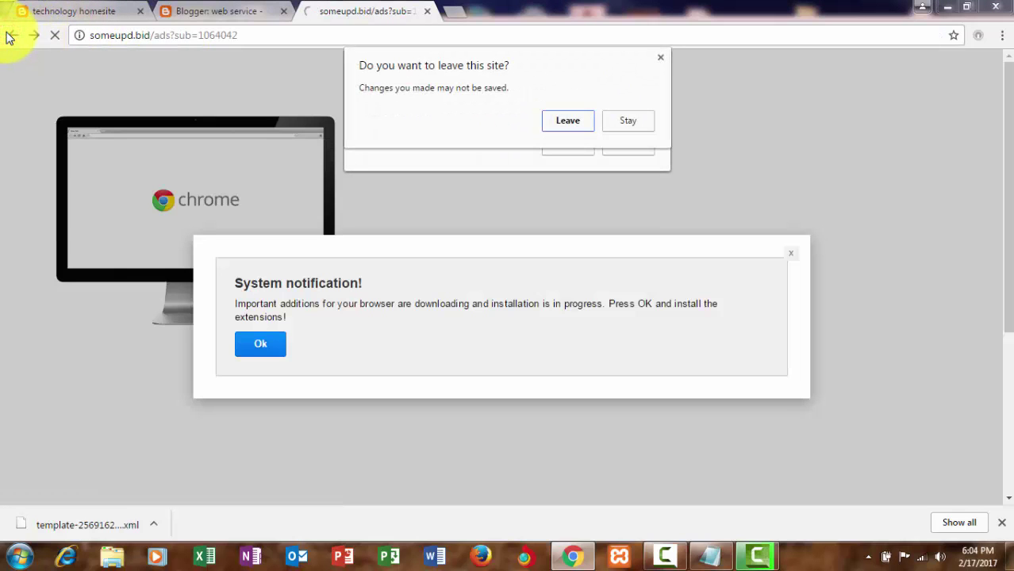
left_click(427, 11)
- Dismiss the fake extension alert and copy the Contact_Us page's link address from Pages
left_click(569, 120)
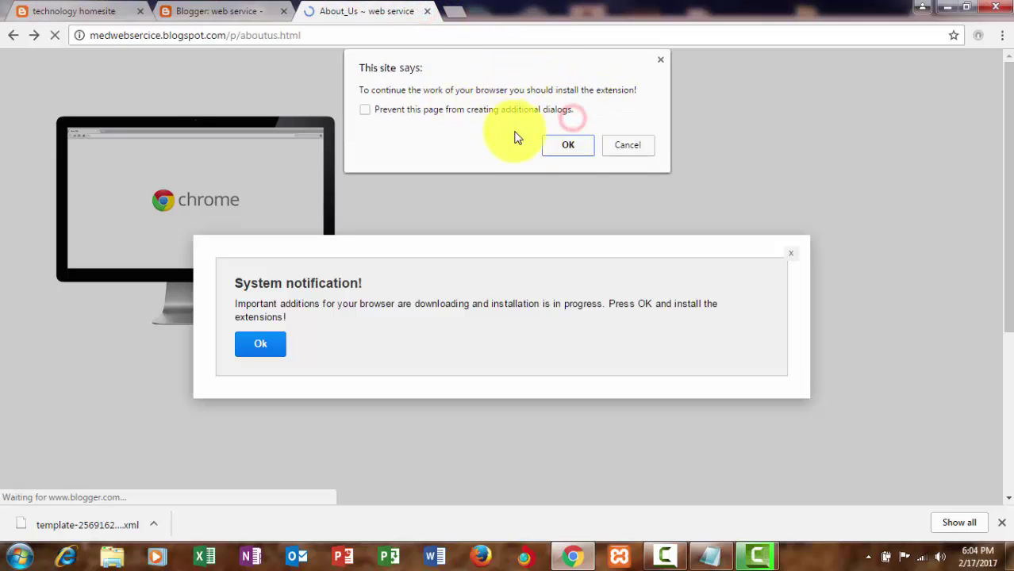
left_click(565, 142)
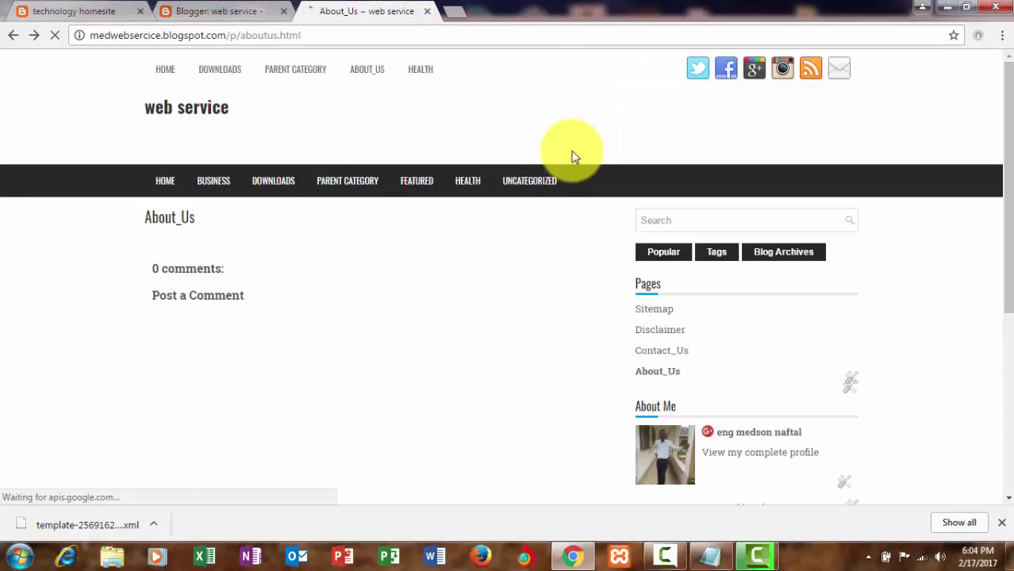
right_click(679, 354)
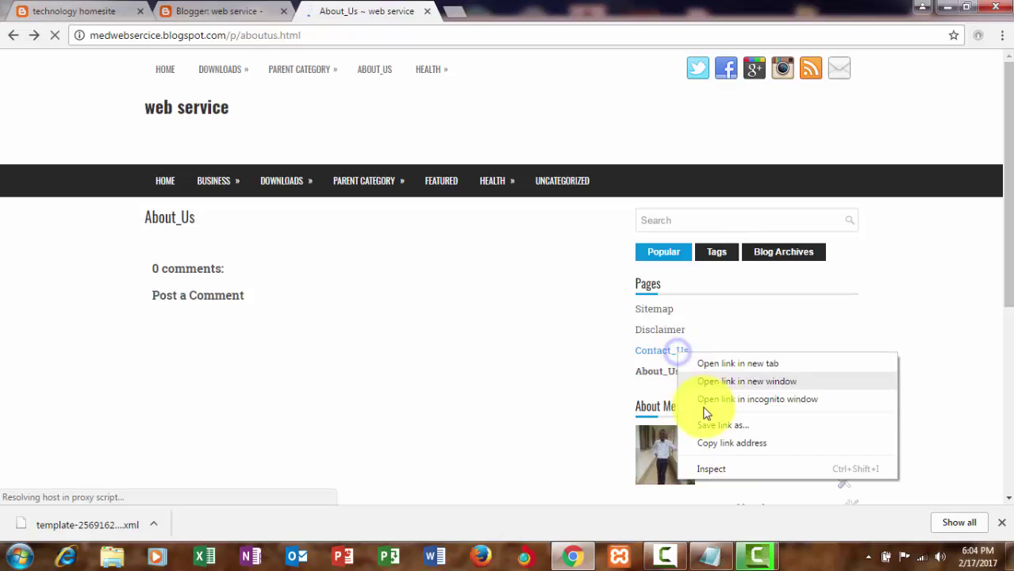
left_click(716, 446)
- Paste the contactus.html address into the Contact_Us link, then delete the jumbled result
left_click(192, 11)
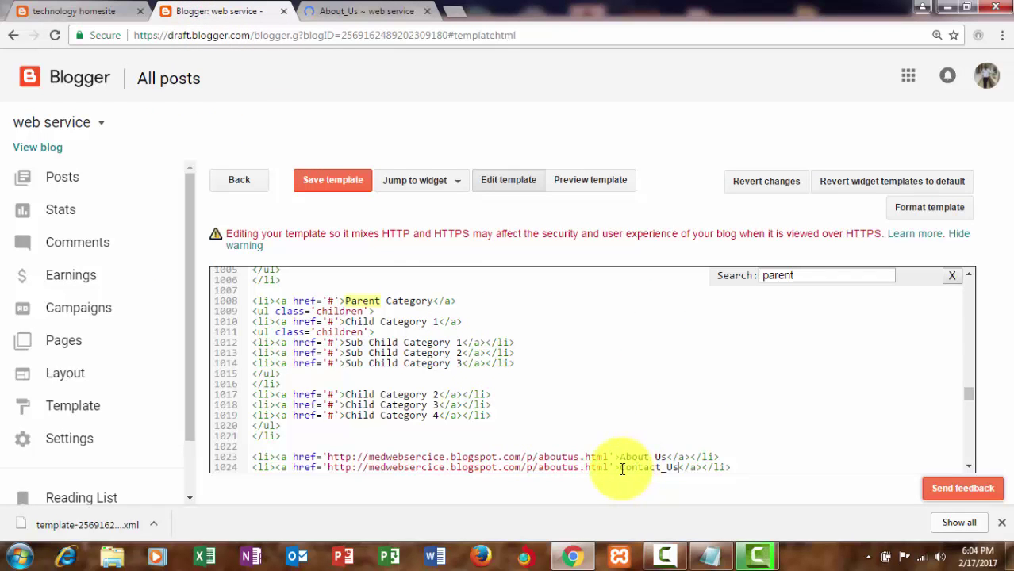
left_click_drag(608, 469, 328, 468)
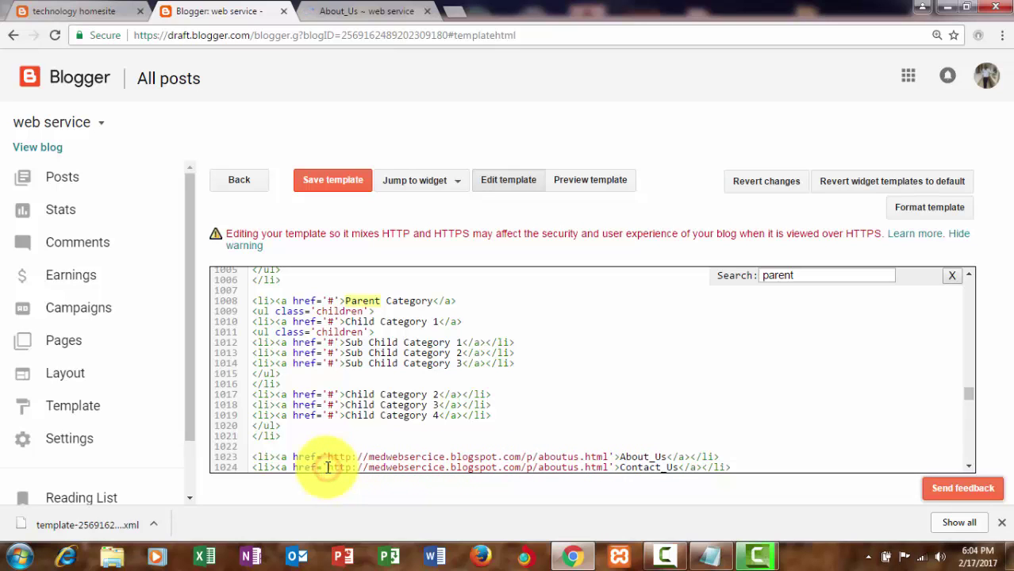
key("ctrl+v")
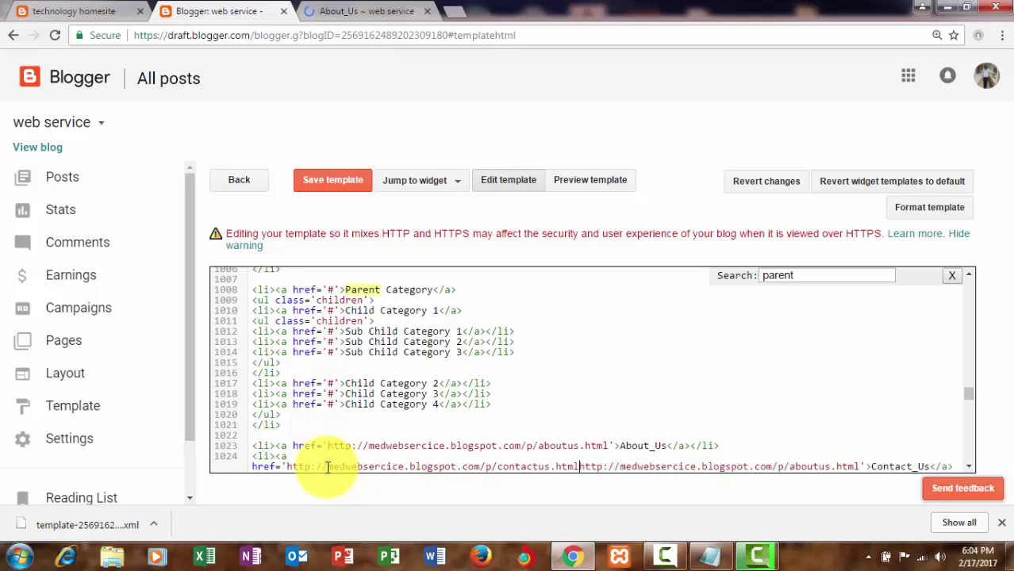
scroll(327, 431, "down", 2)
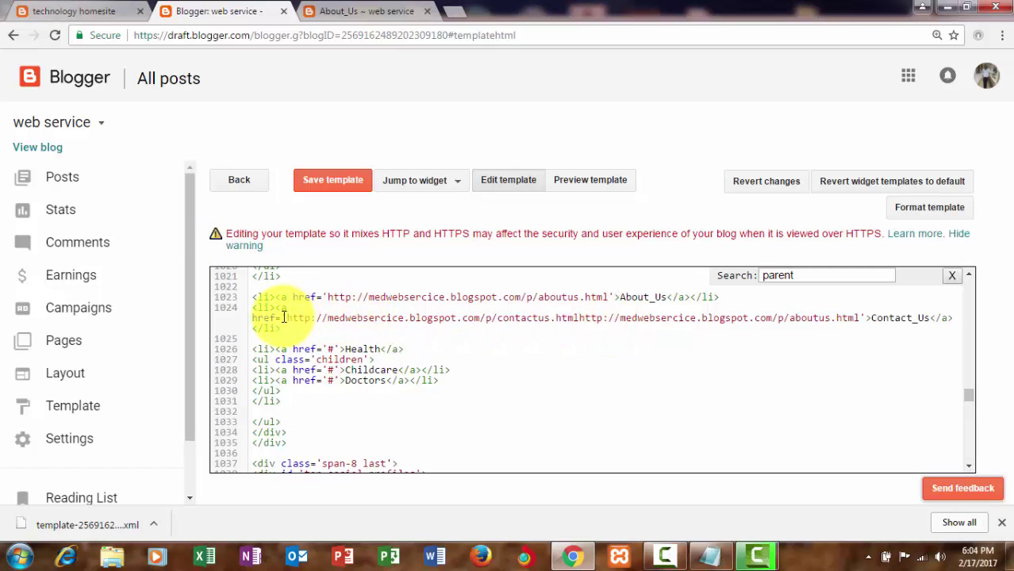
left_click_drag(284, 318, 614, 317)
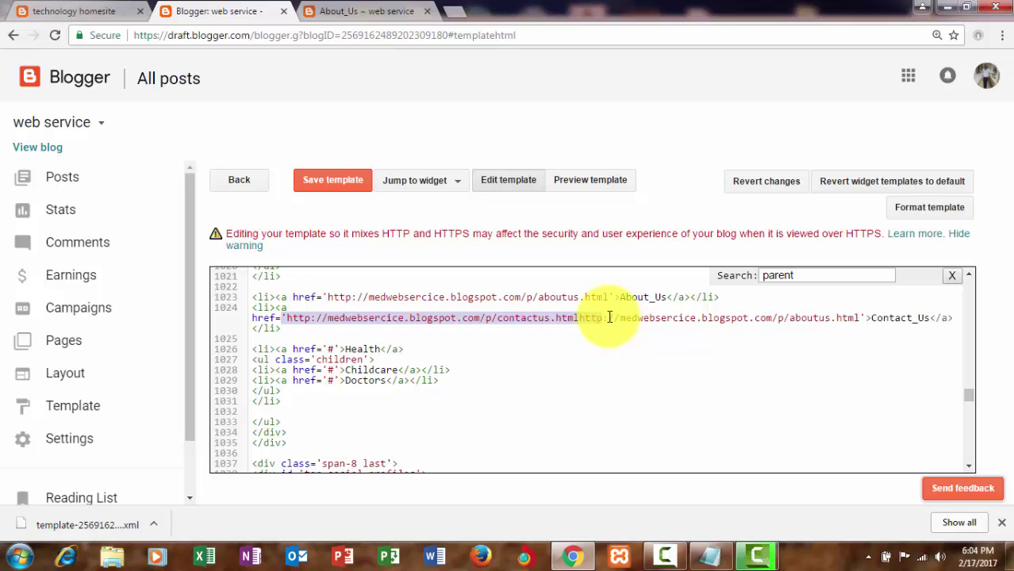
left_click(602, 318)
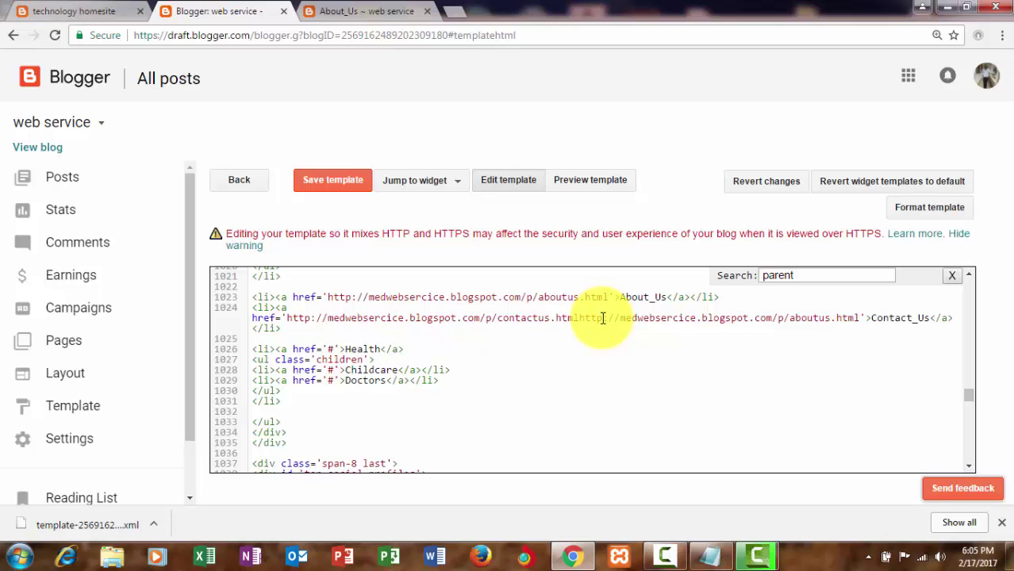
mouse_move(602, 318)
left_mouse_down()
mouse_move(583, 319)
mouse_move(871, 319)
mouse_move(296, 318)
left_mouse_up()
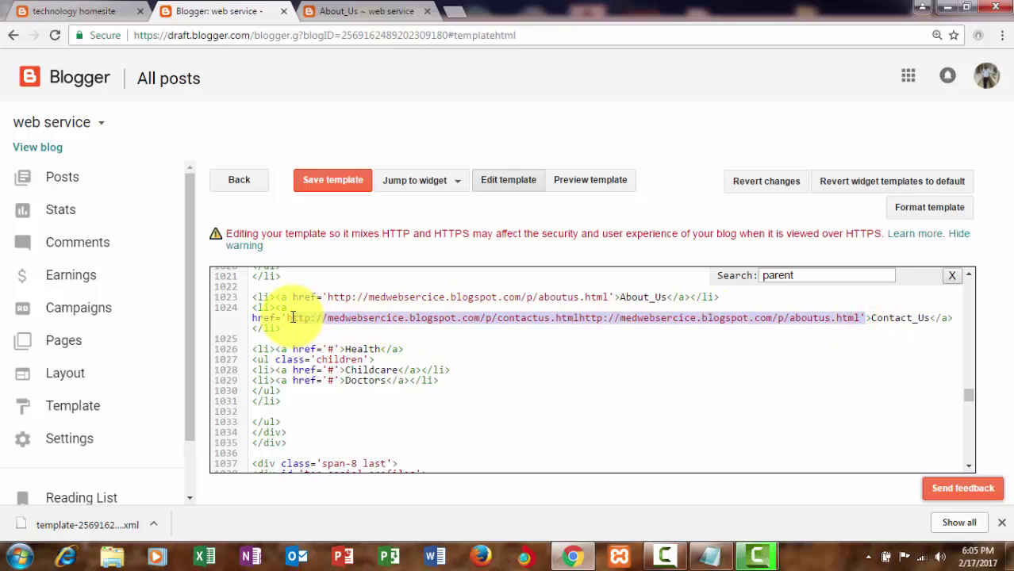
key("BackSpace")
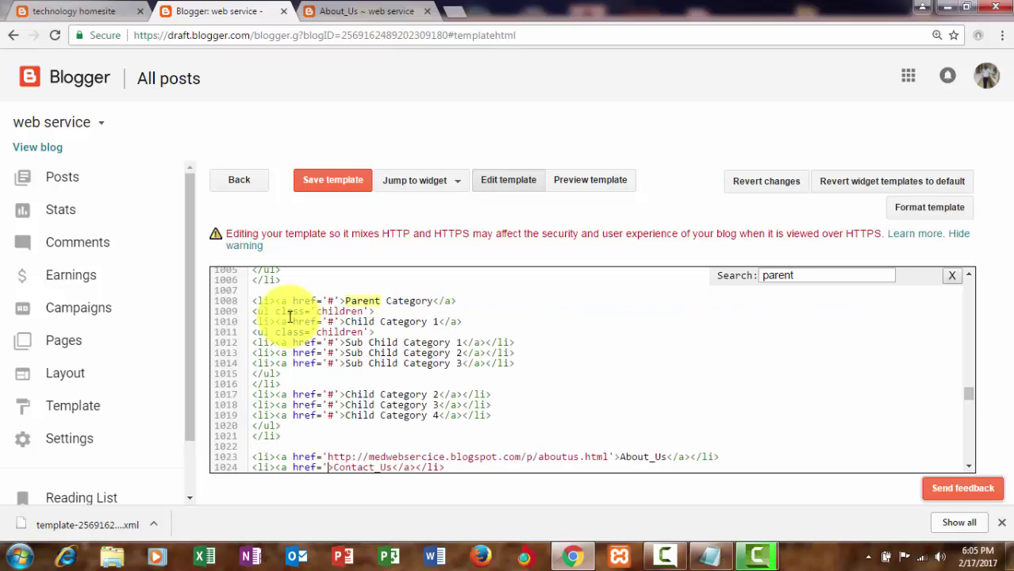
- Paste the contactus.html URL cleanly as the Contact_Us link's address
scroll(529, 387, "down", 2)
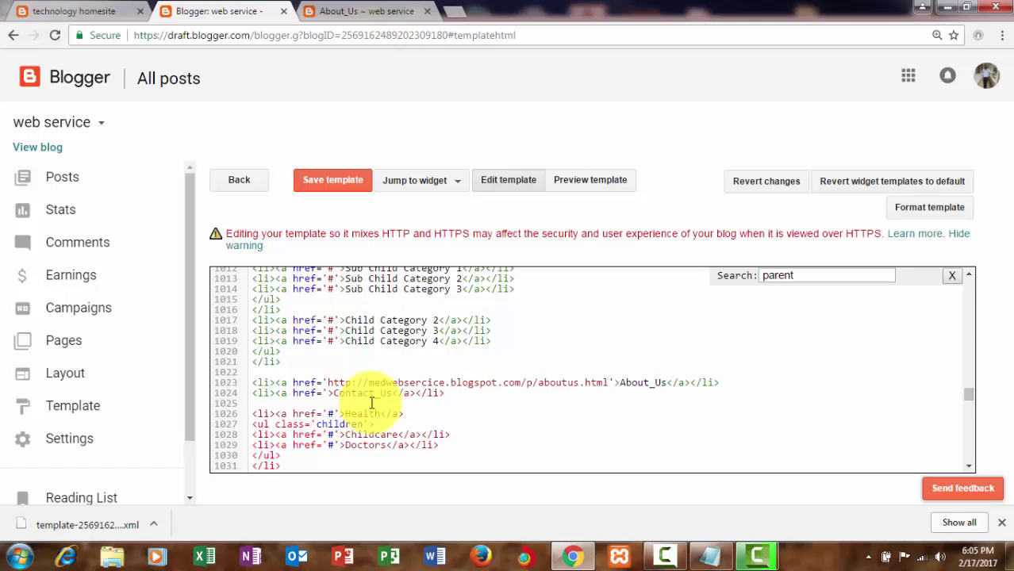
scroll(371, 403, "up", 2)
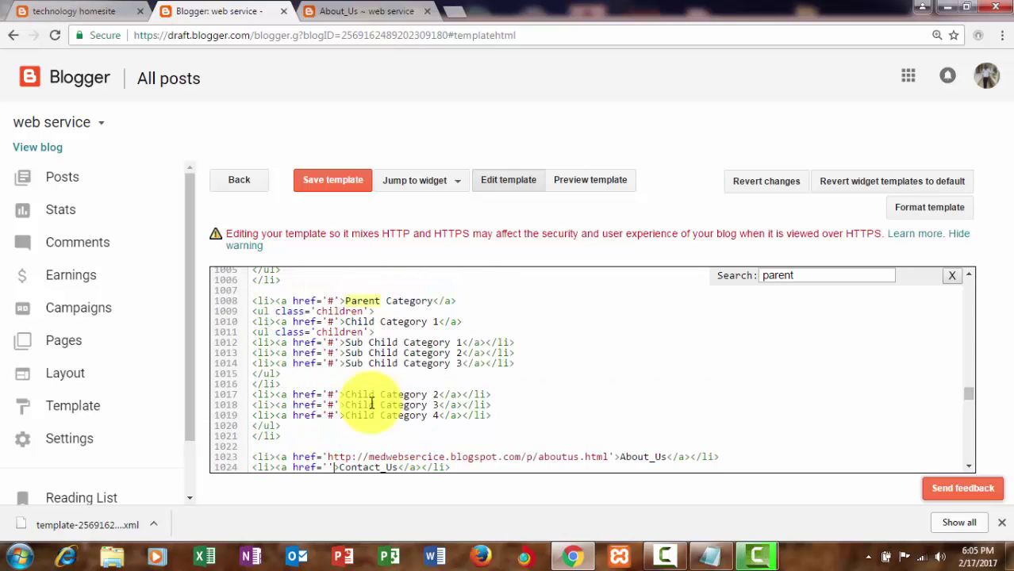
left_click(326, 465)
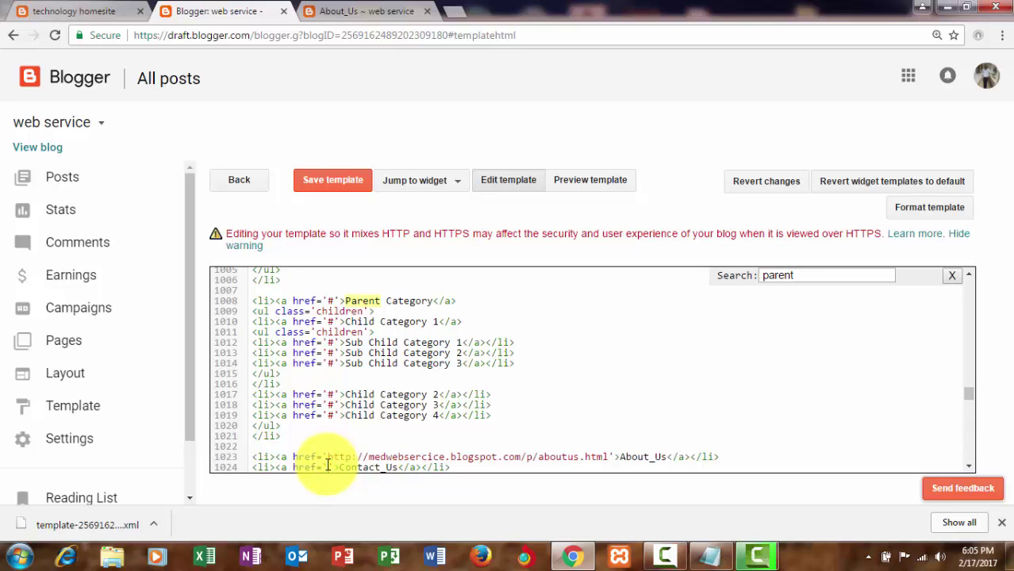
key("ctrl+v")
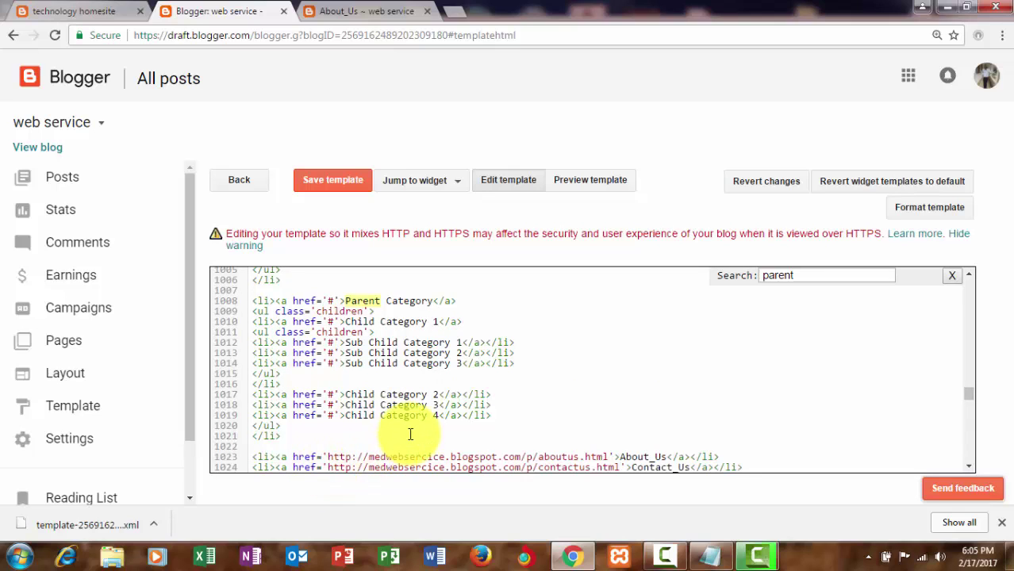
scroll(410, 434, "down", 2)
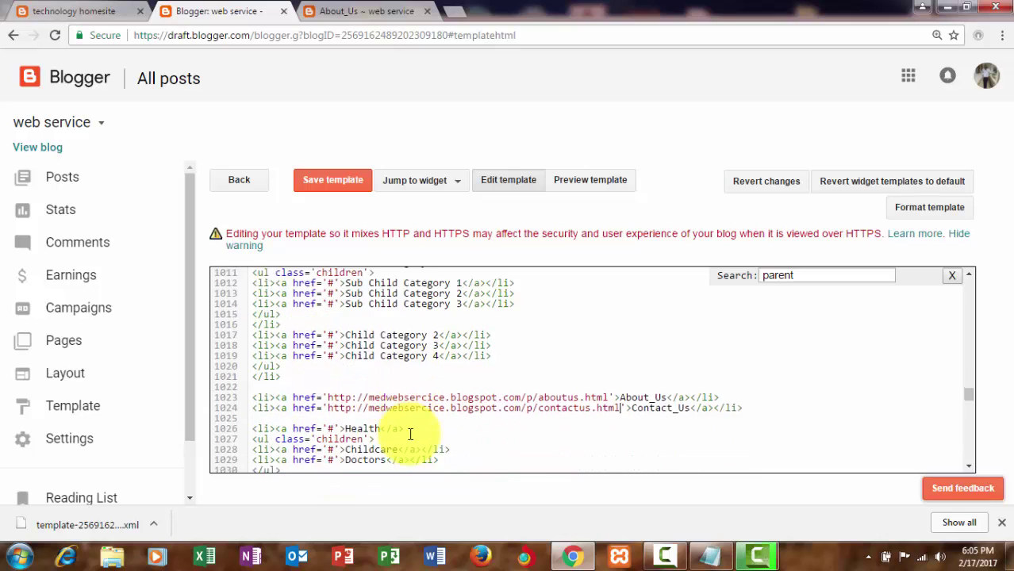
- Save the template and open the live blog in a new tab to see the CONTACT_US link
left_click(343, 184)
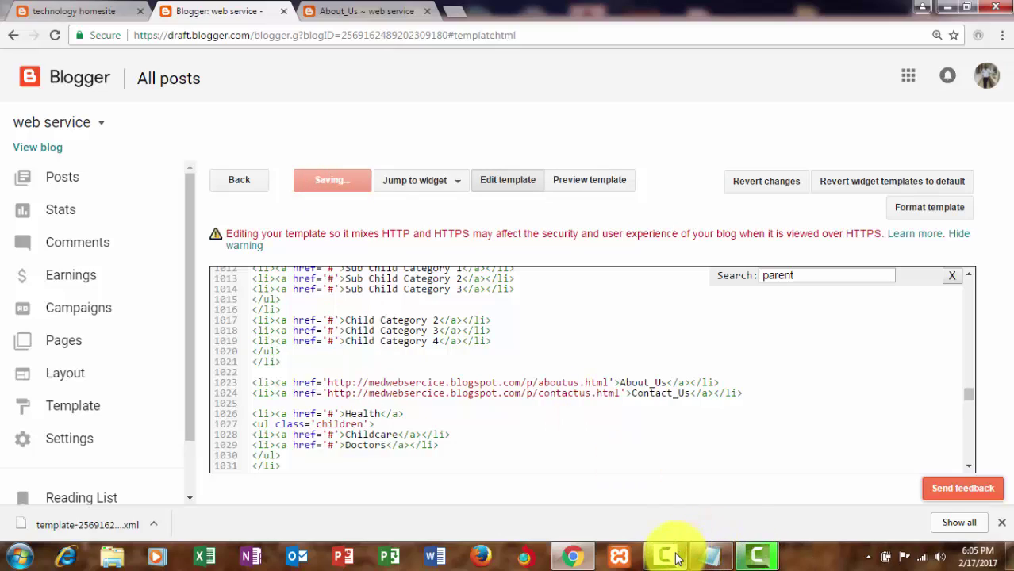
mouse_move(665, 557)
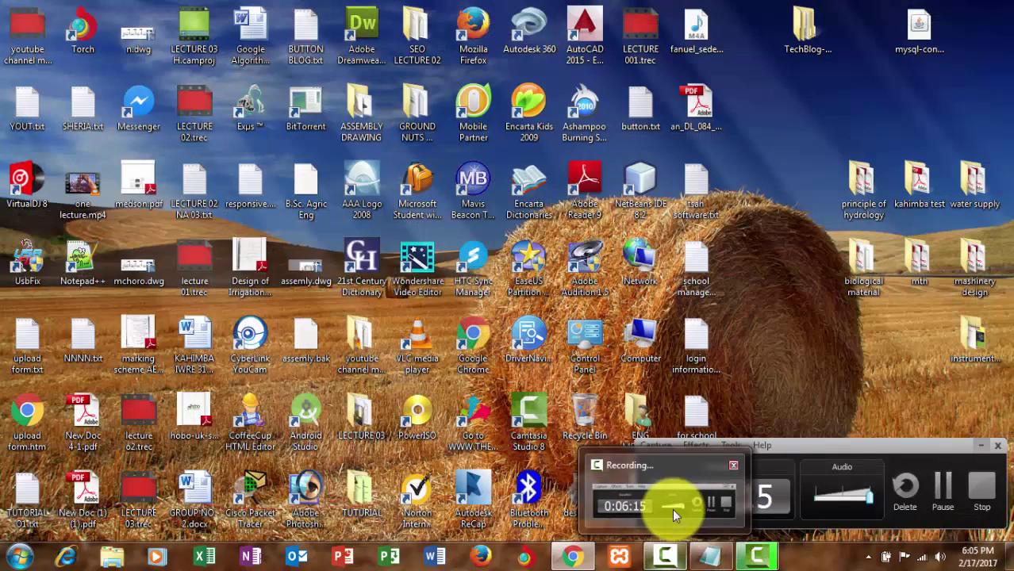
left_click(672, 508)
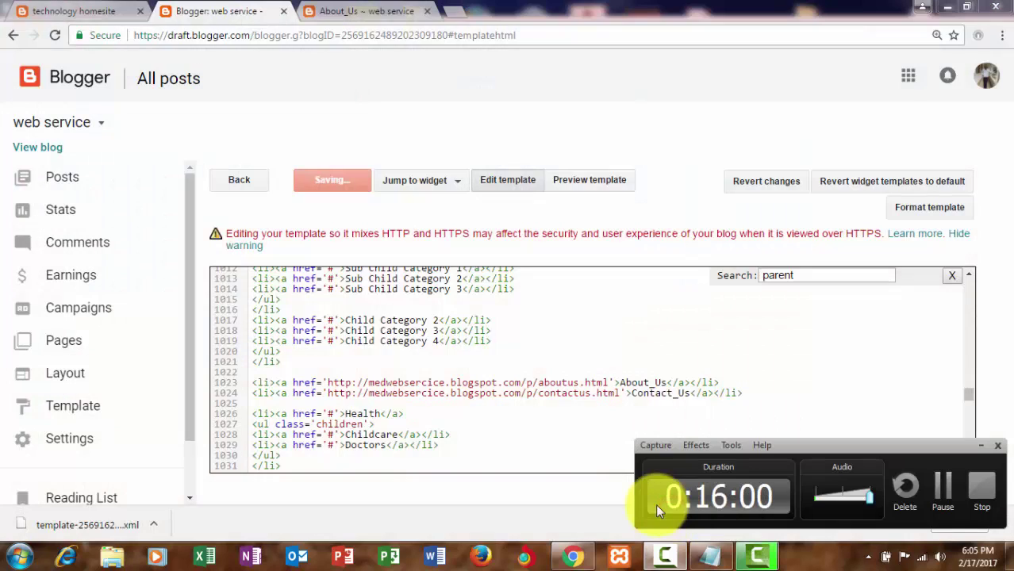
left_click(978, 447)
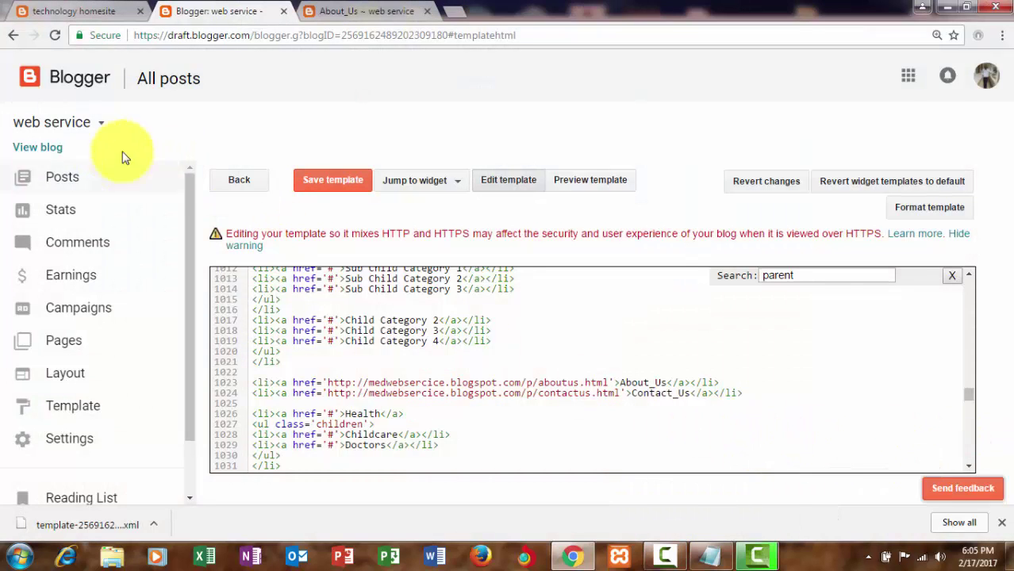
left_click(40, 149)
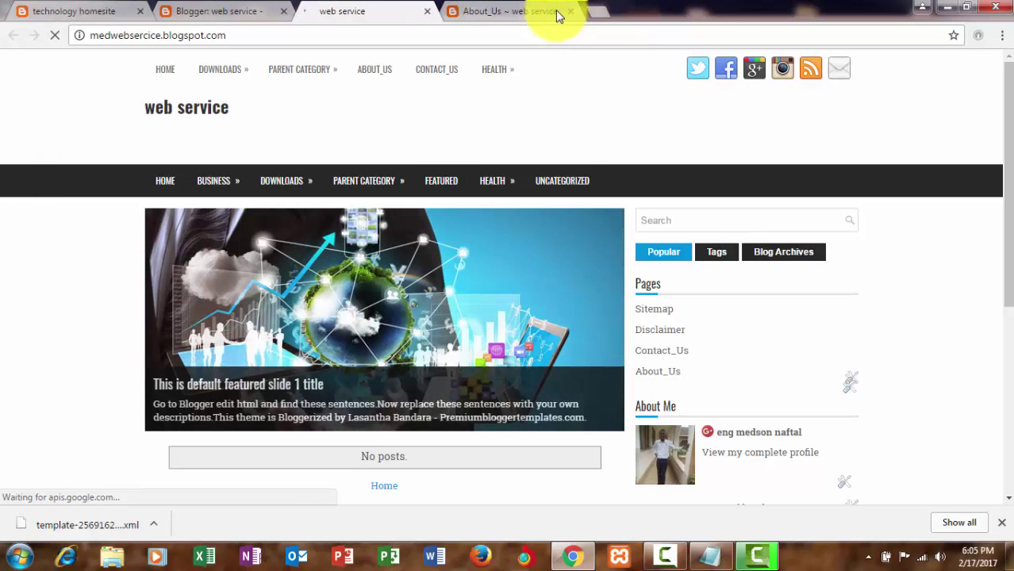
left_click(569, 12)
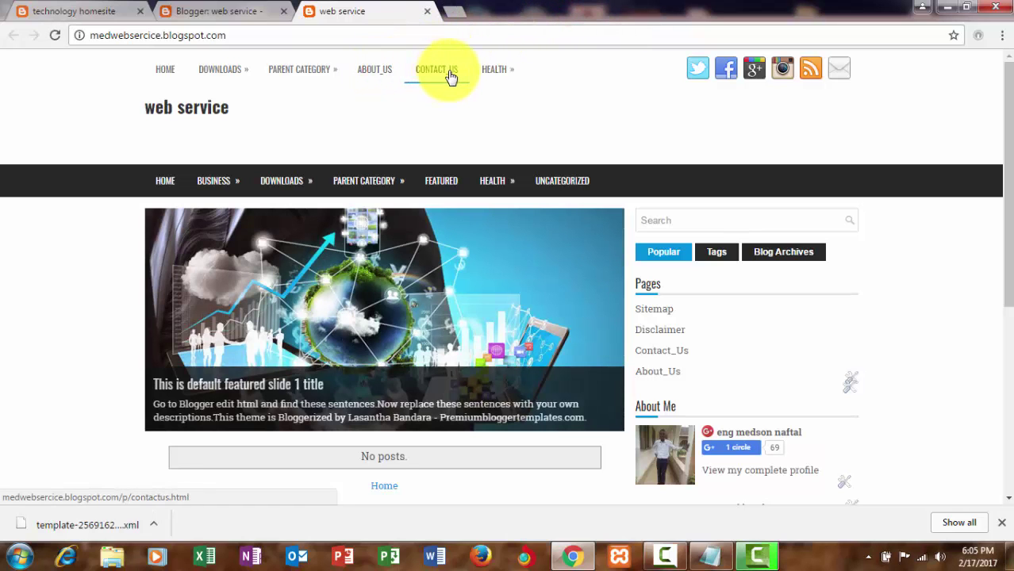
left_click(268, 12)
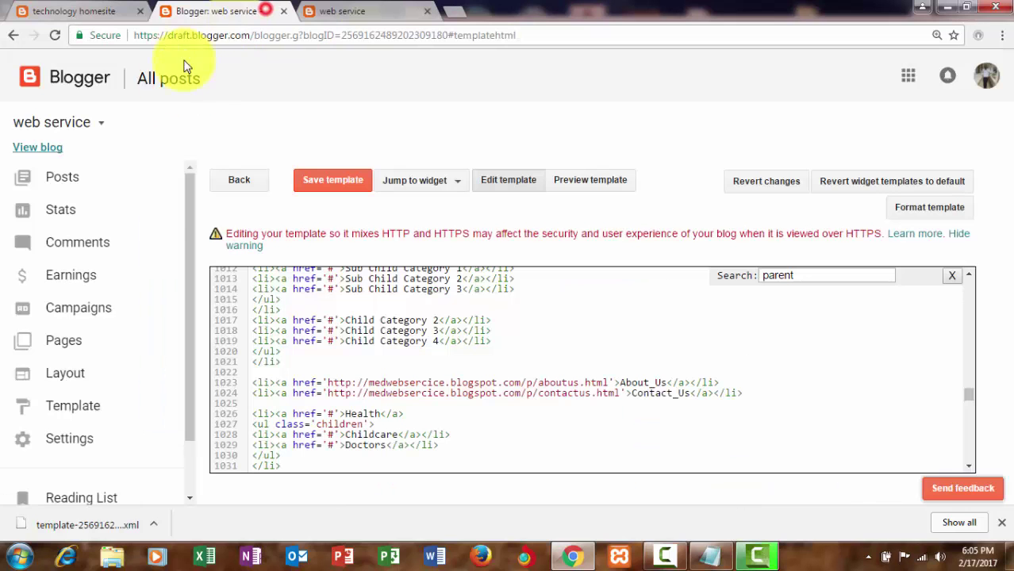
- Write a short self-introduction as the site's CEO on the About_Us page and update it
left_click(74, 339)
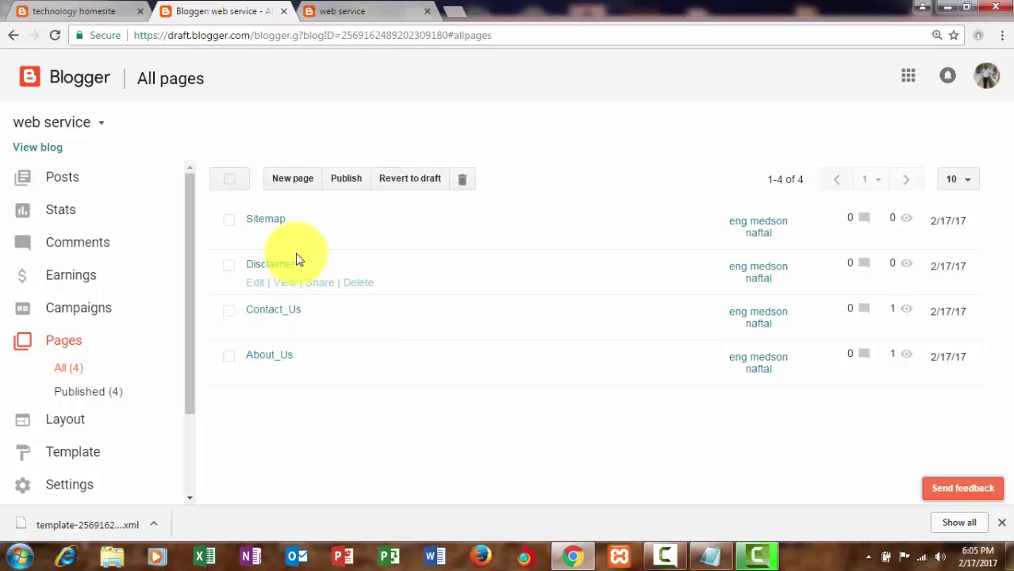
mouse_move(269, 356)
left_click(279, 359)
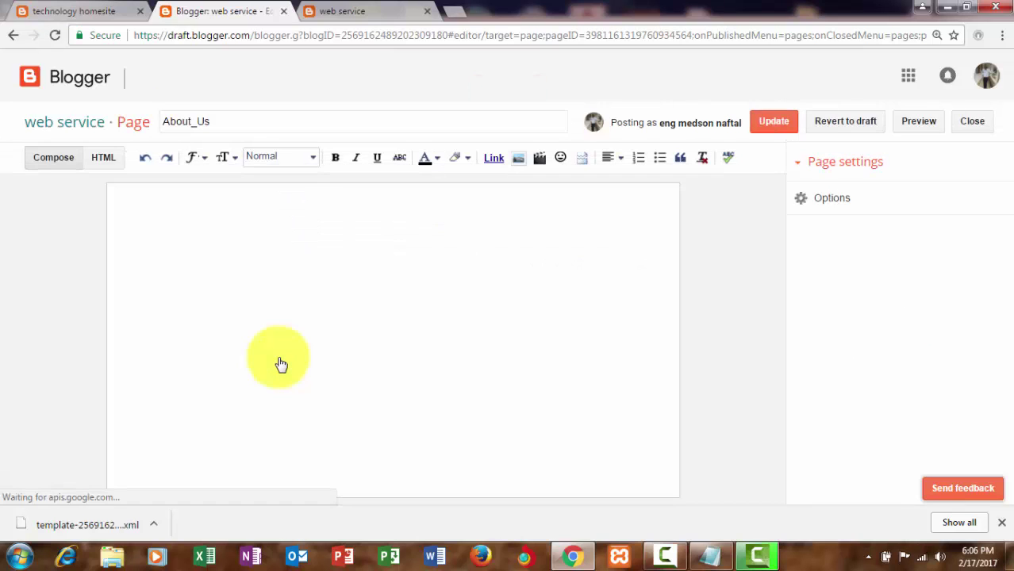
left_click(308, 297)
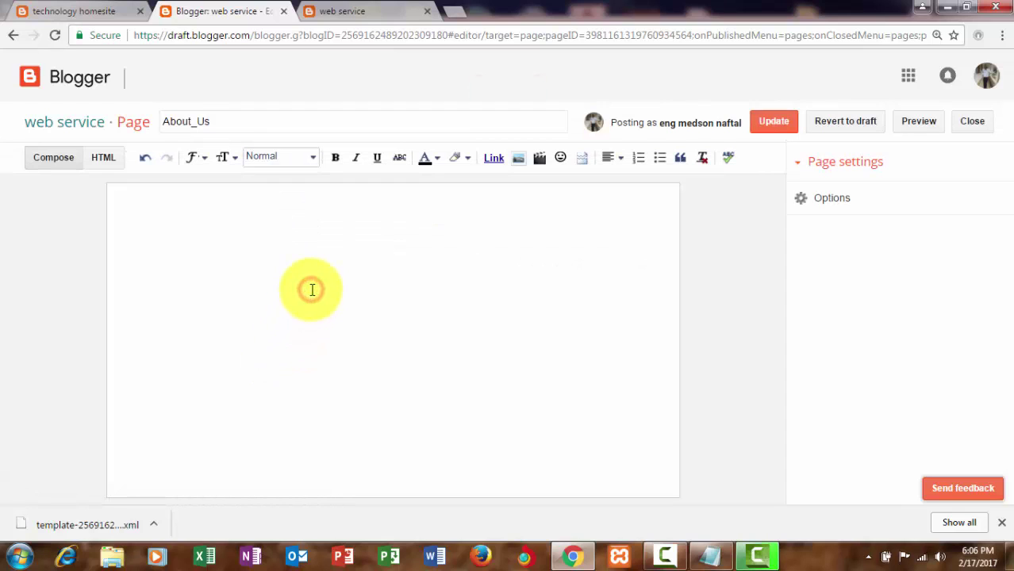
type("m")
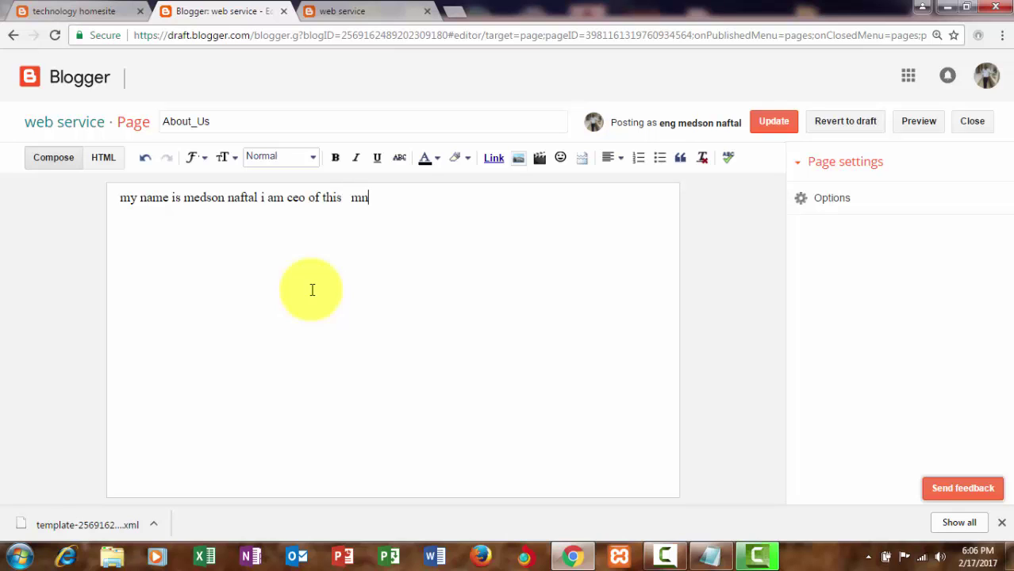
left_click(783, 133)
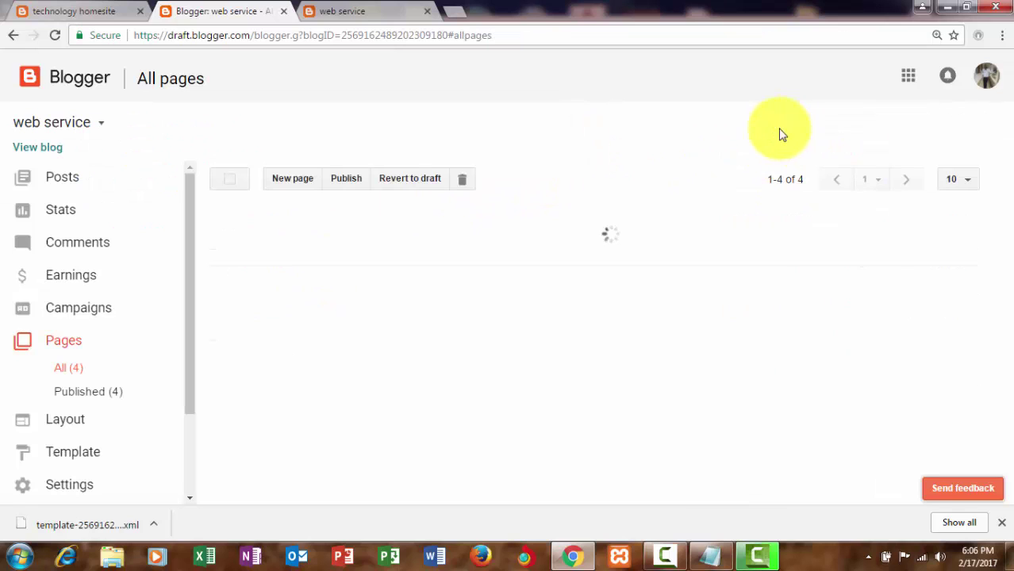
- Open the Contact_Us page from the live blog's menu and reload it
left_click(335, 12)
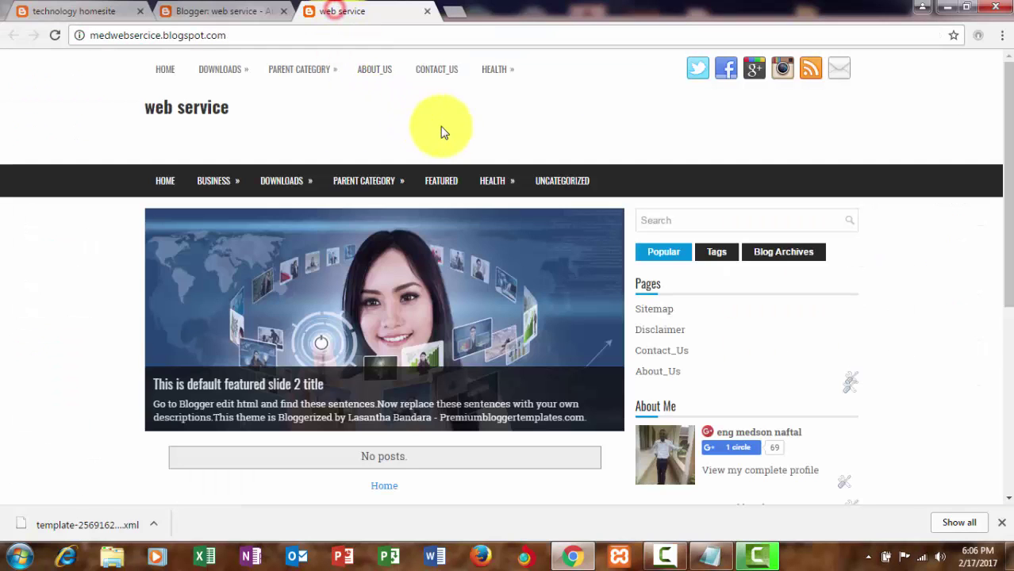
left_click(432, 70)
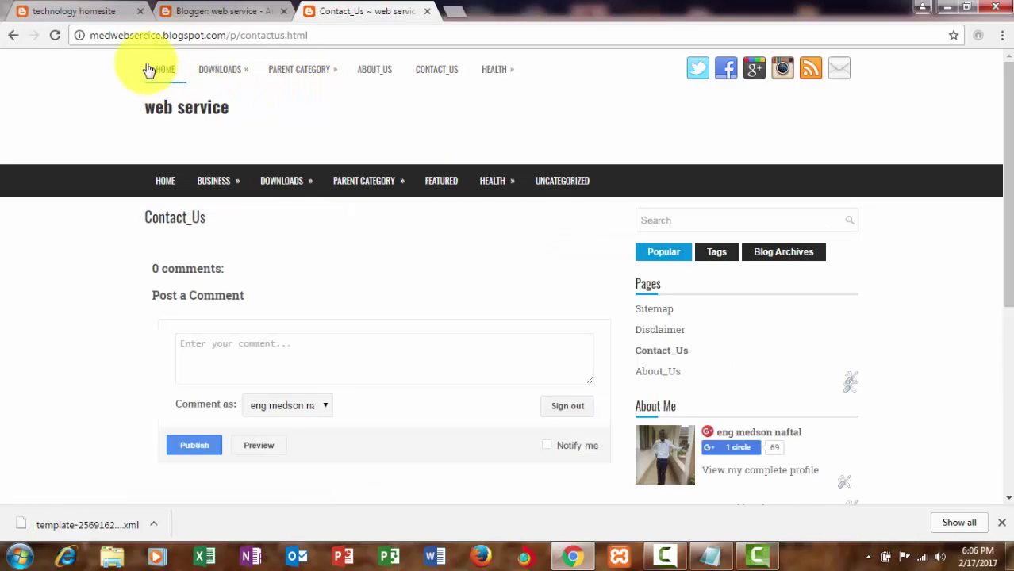
left_click(56, 38)
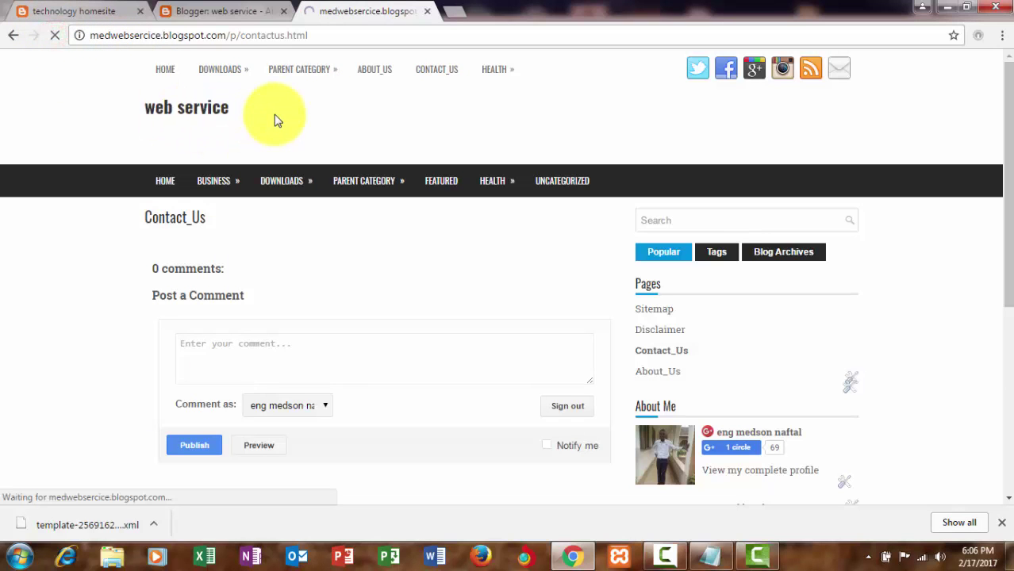
scroll(275, 119, "down", 1)
scroll(276, 119, "up", 1)
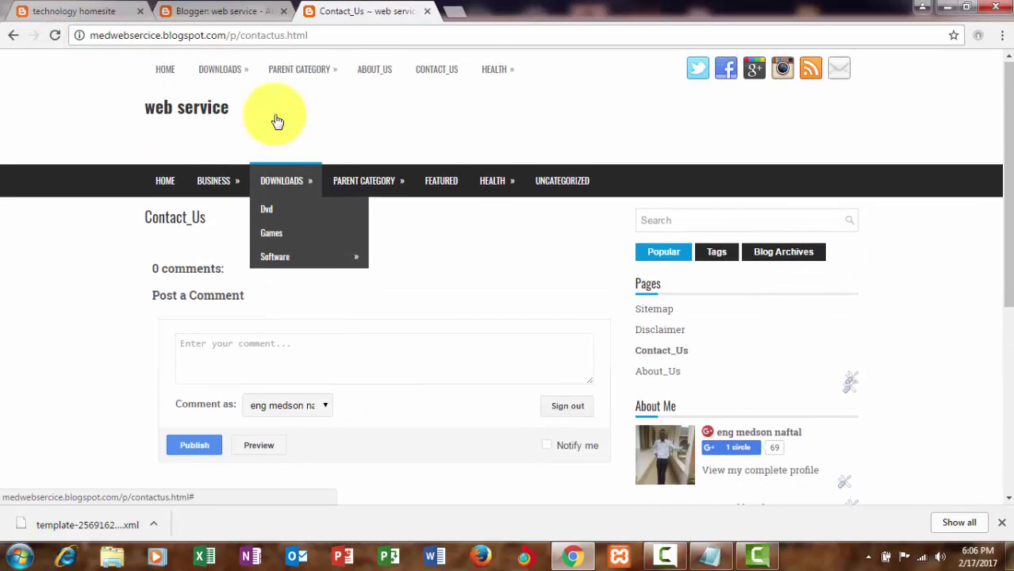
left_click(427, 11)
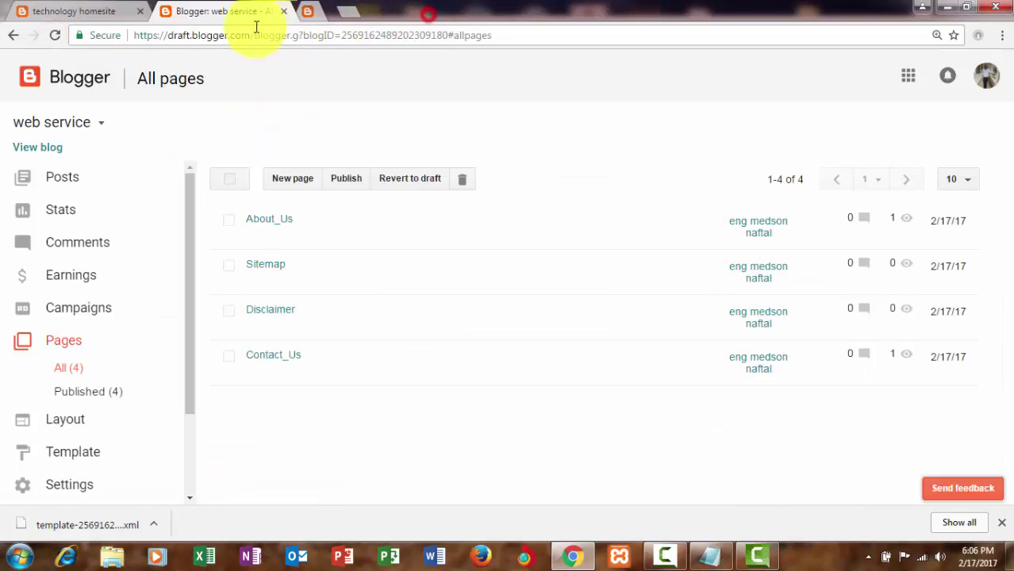
- Reopen the live blog, test the CONTACT_US and ABOUT_US menu links, then bring up Notepad
left_click(48, 148)
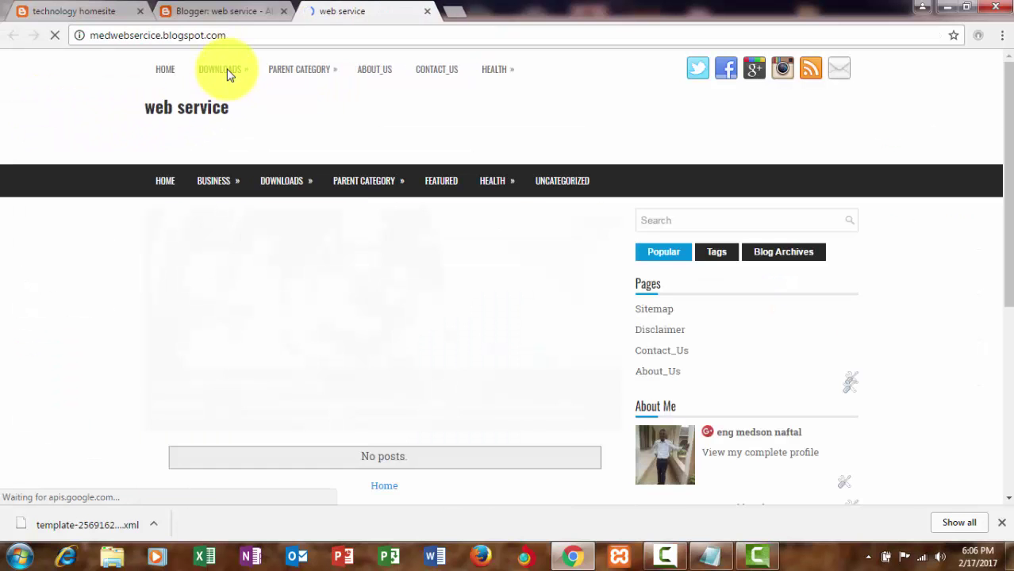
scroll(342, 117, "down", 1)
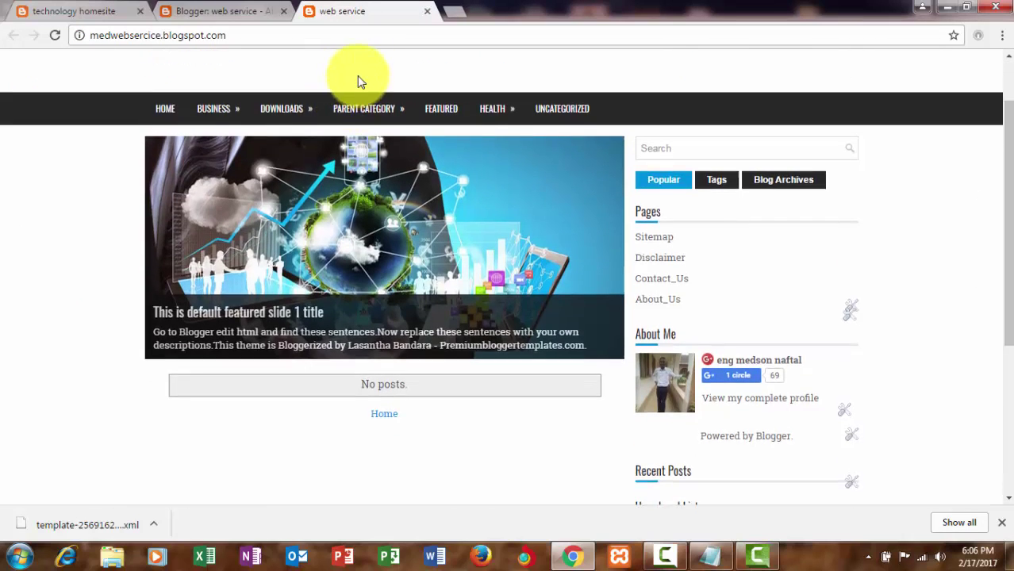
scroll(357, 79, "up", 1)
left_click(417, 73)
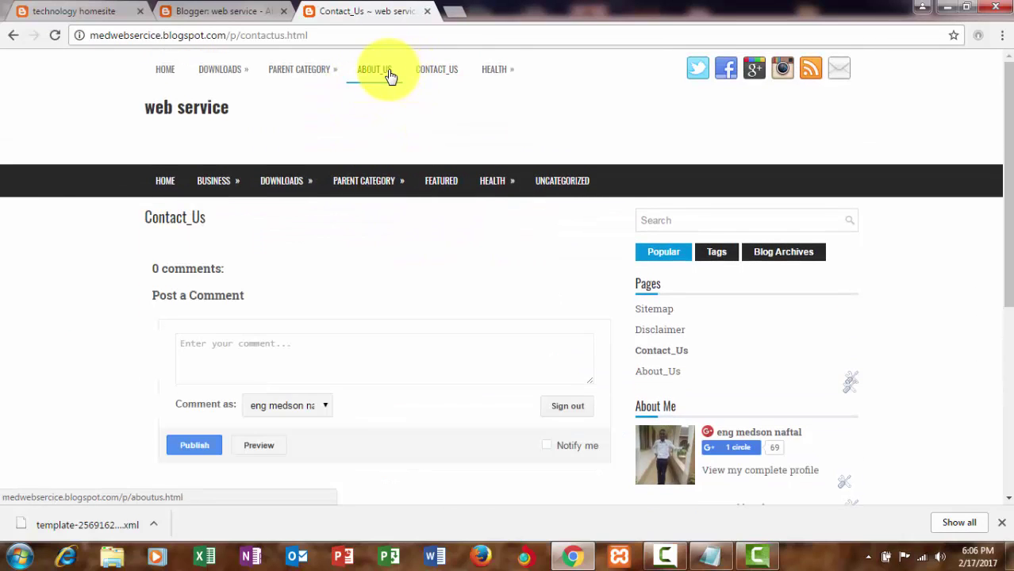
left_click(387, 76)
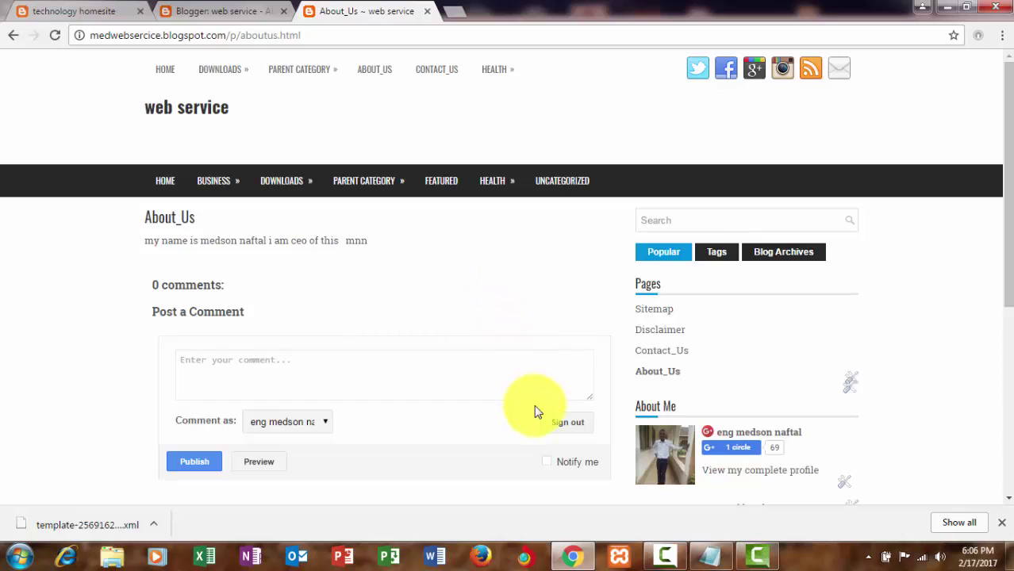
left_click(714, 561)
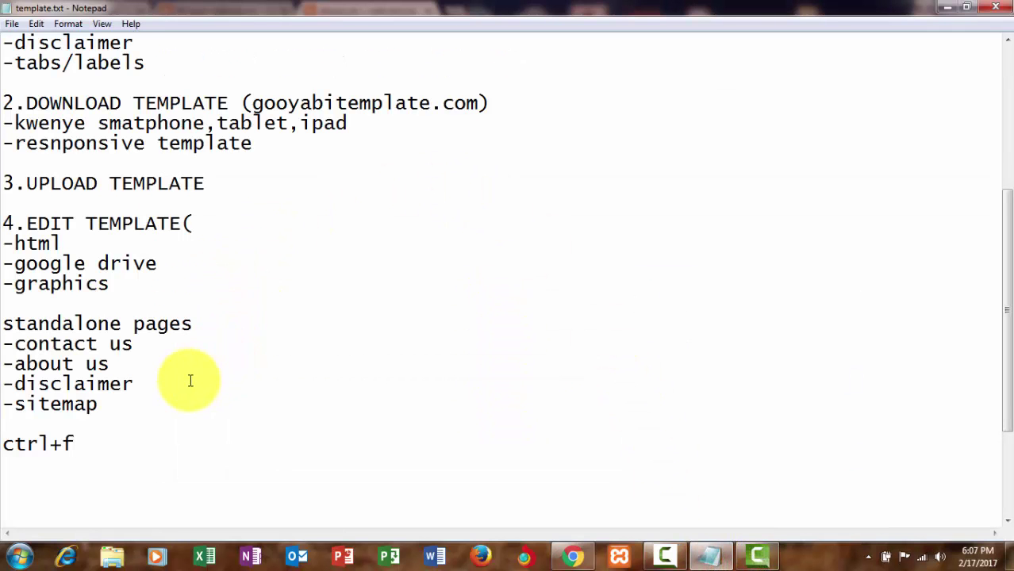
- Review the standalone pages list in the Notepad notes, then go back to the browser
left_click_drag(123, 410, 11, 344)
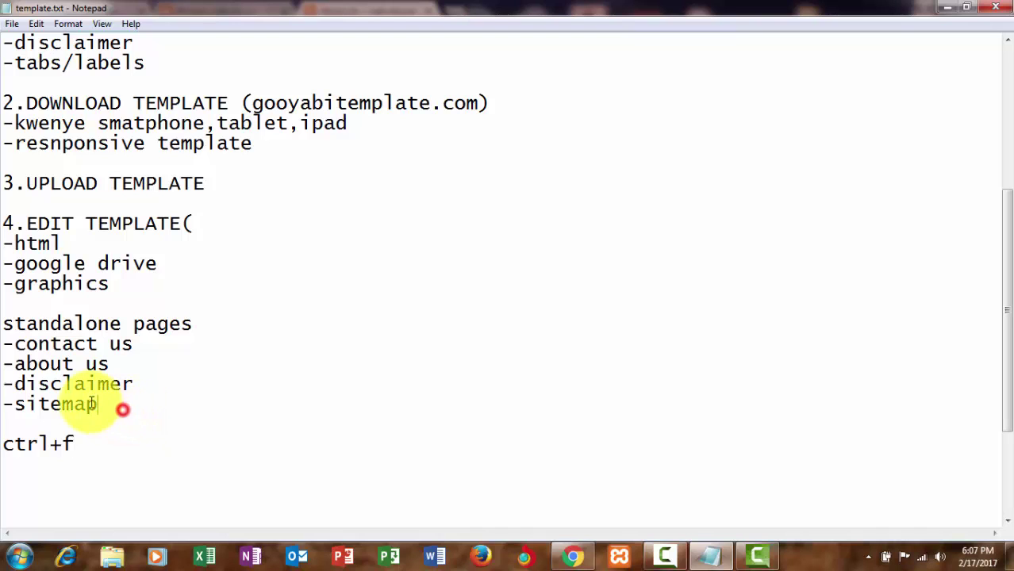
left_click(6, 343)
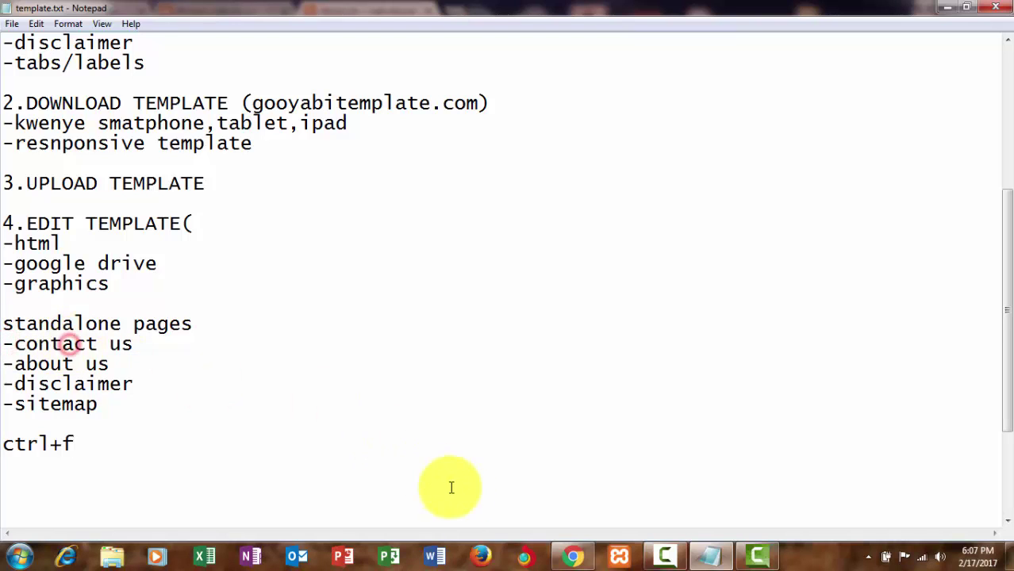
left_click(575, 554)
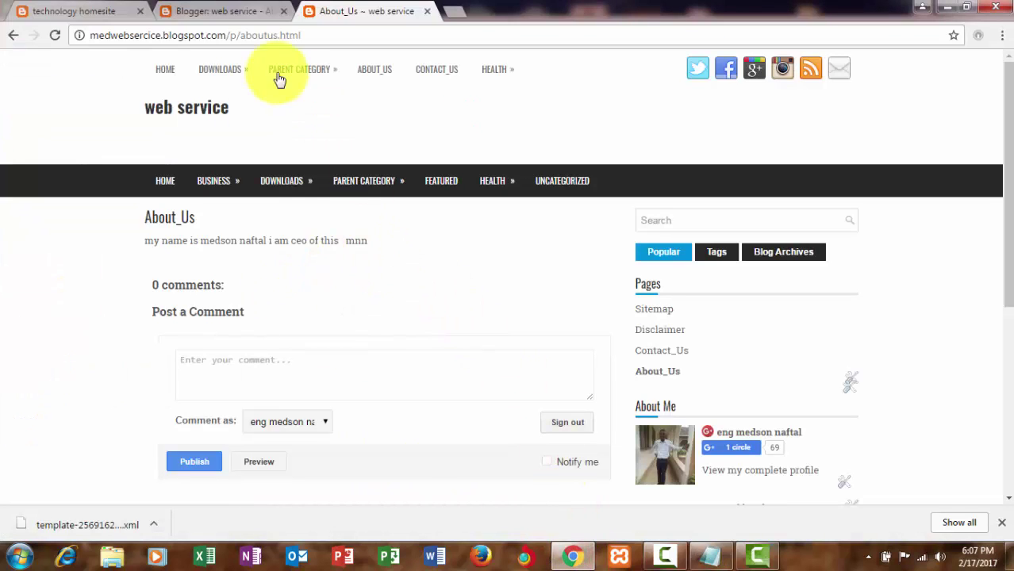
- Switch between the Blogger dashboard and the live About_Us tab, ending on the All pages list
left_click(215, 8)
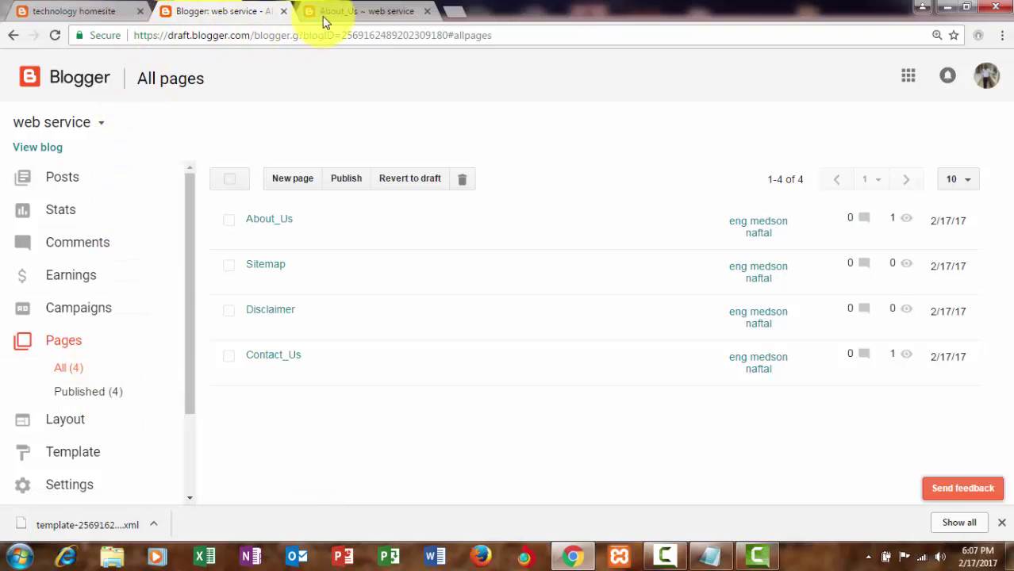
left_click(357, 9)
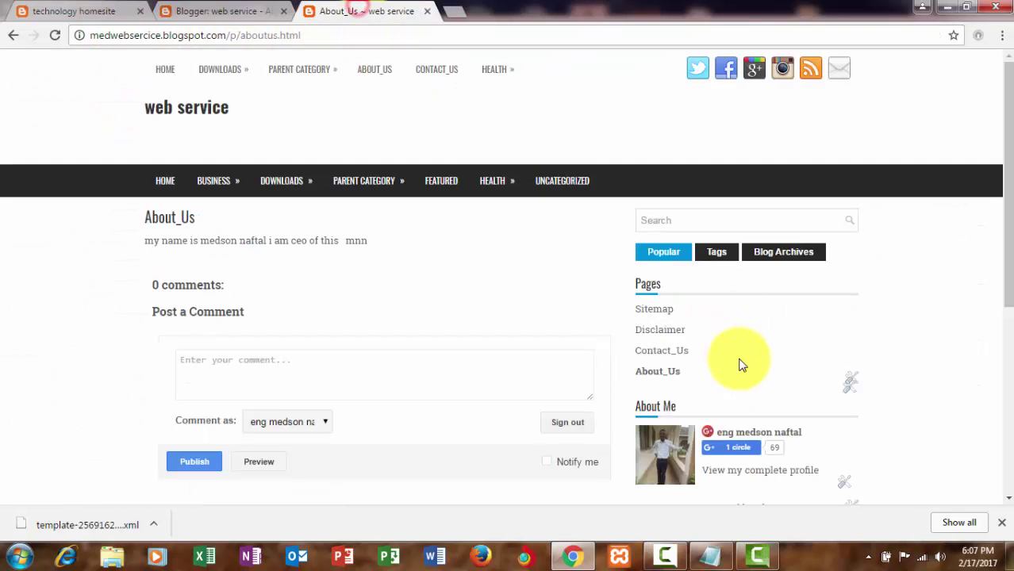
left_click(200, 9)
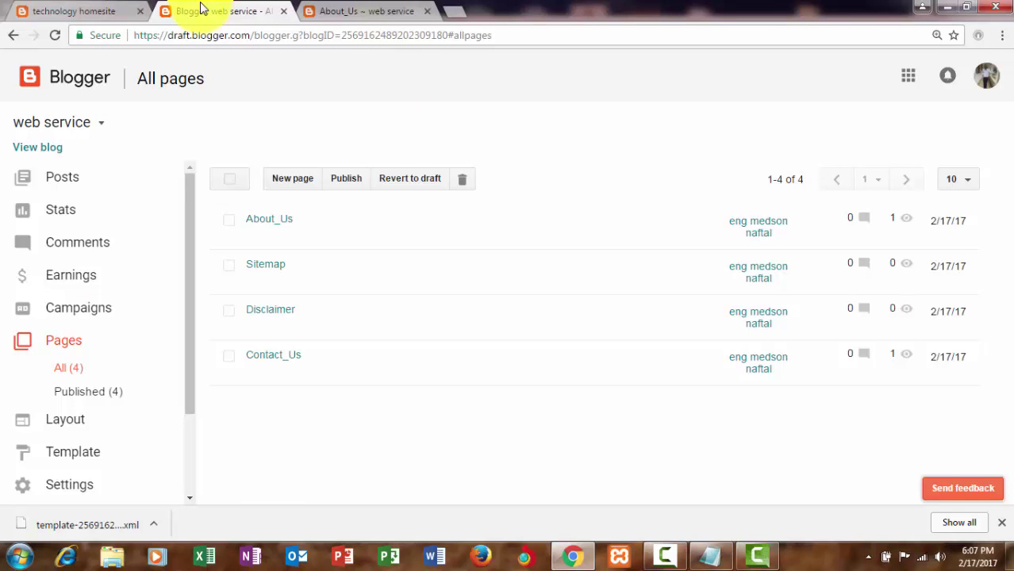